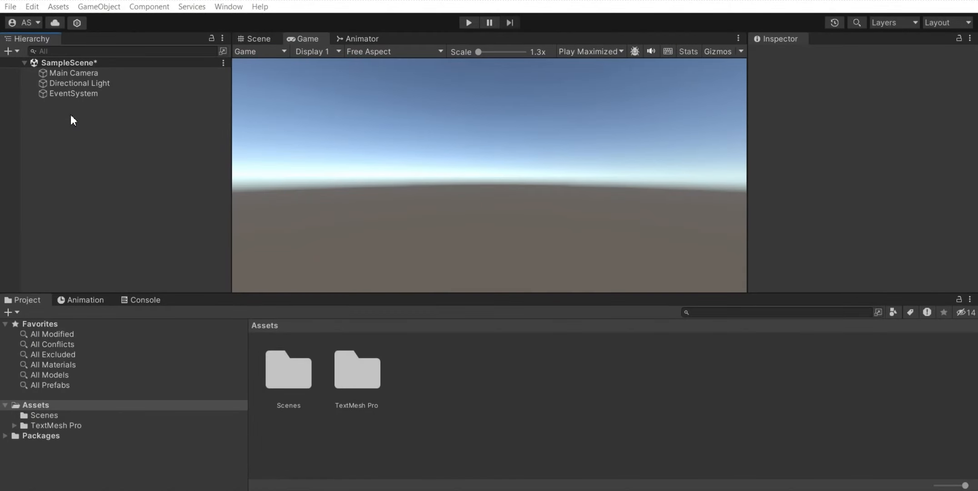
Add a UI Image to the scene and name it Background
right_click(80, 118)
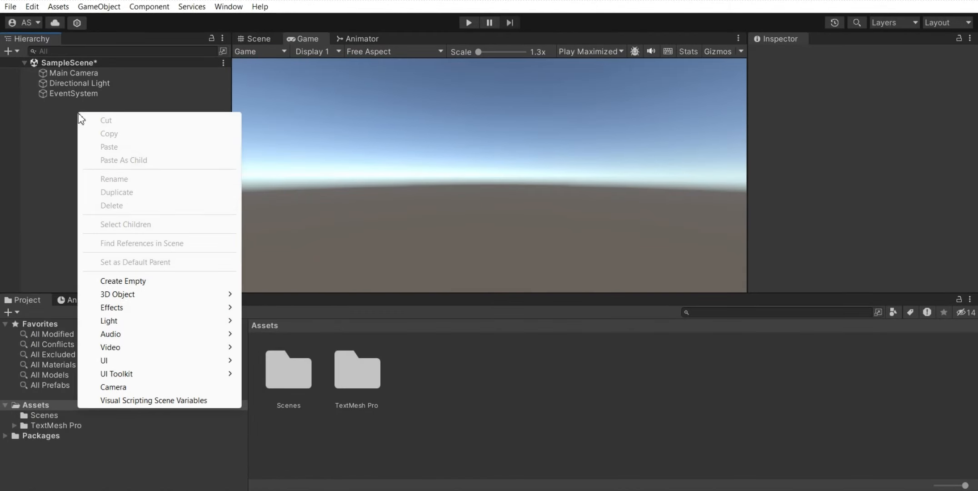
mouse_move(152, 362)
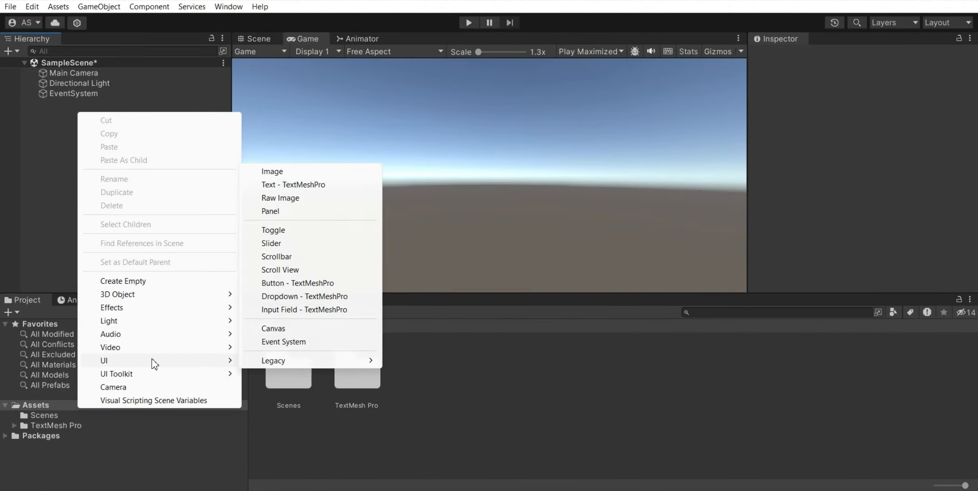
left_click(309, 174)
type("B")
key("Caps_Lock")
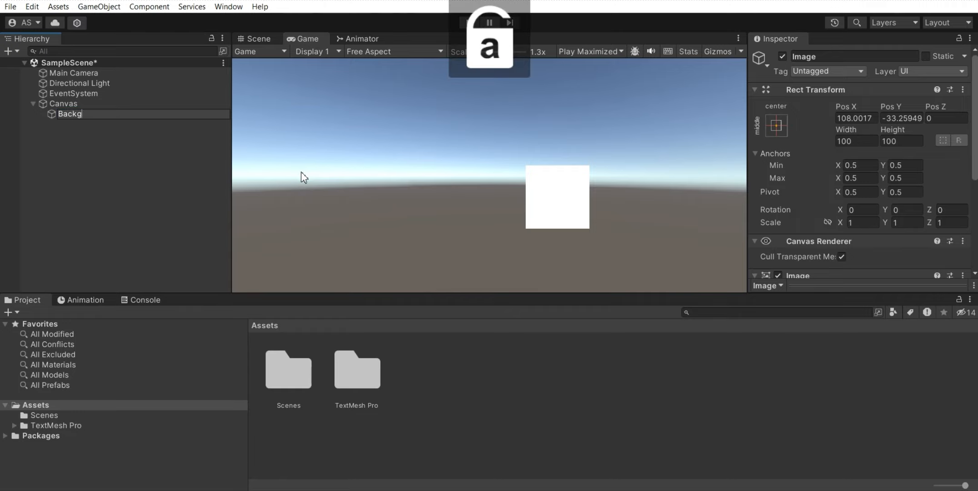
type("ackground")
key("Return")
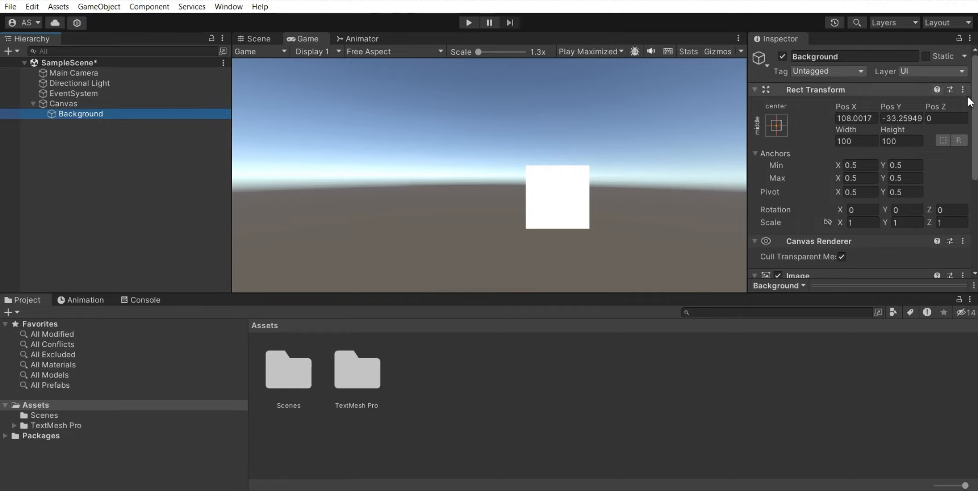
Set the Background image's colour to black
scroll(831, 89, "down", 4)
left_click(892, 144)
left_click_drag(861, 233, 866, 277)
left_click(967, 133)
In the Scene view, centre the Background image on the canvas and stretch its corners to cover the whole canvas
left_click(272, 42)
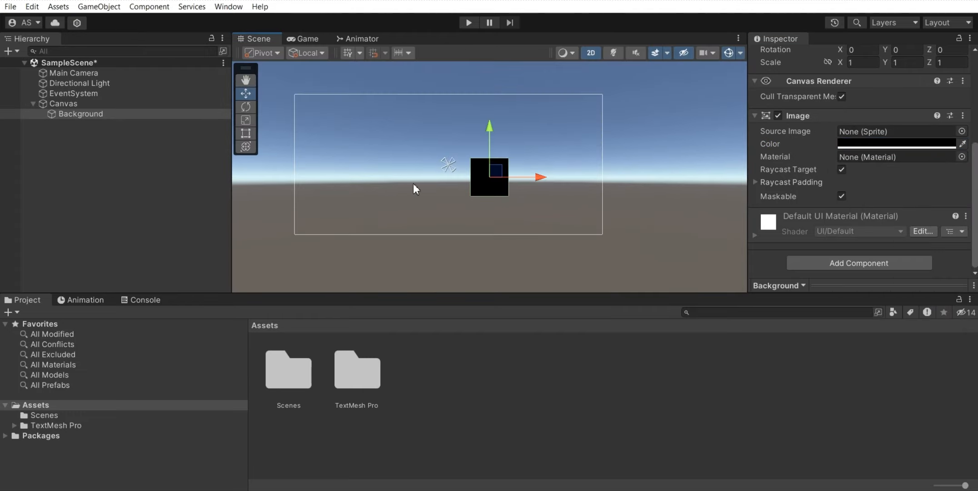
left_click_drag(543, 178, 502, 176)
left_click_drag(446, 125, 447, 105)
left_click(246, 134)
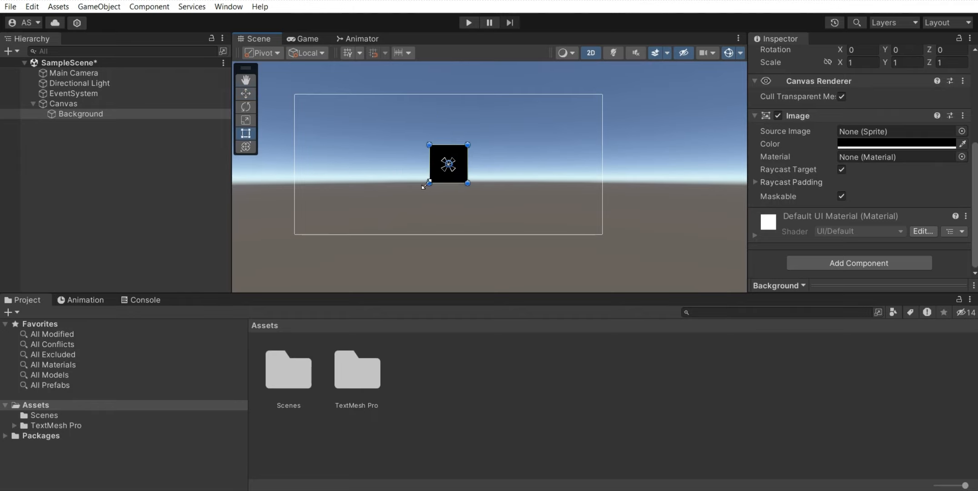
left_click_drag(427, 183, 294, 234)
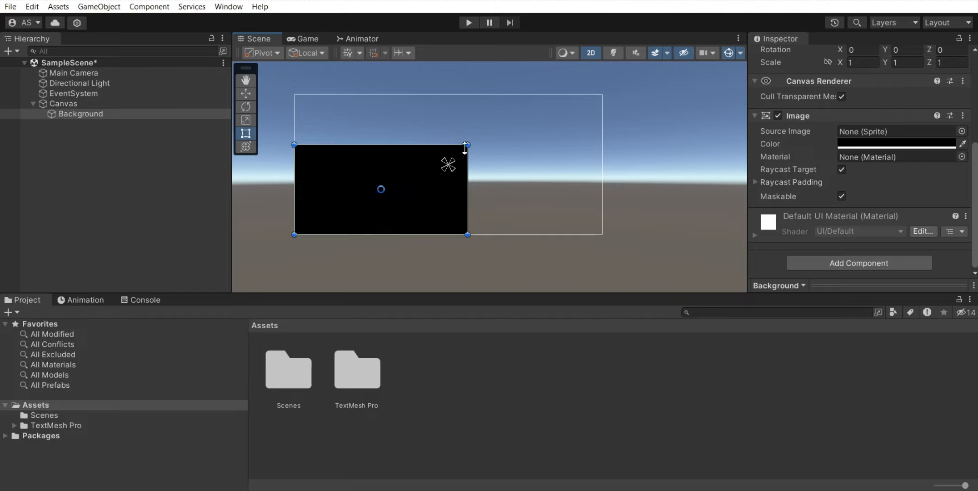
left_click_drag(466, 145, 601, 96)
Create an empty child object under the Canvas and name it Main Menu
right_click(84, 107)
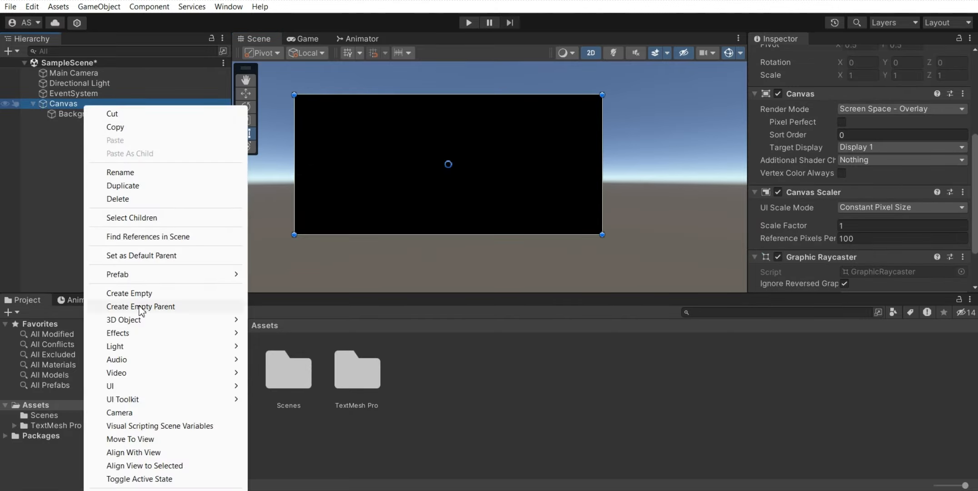
left_click(132, 293)
type("Man")
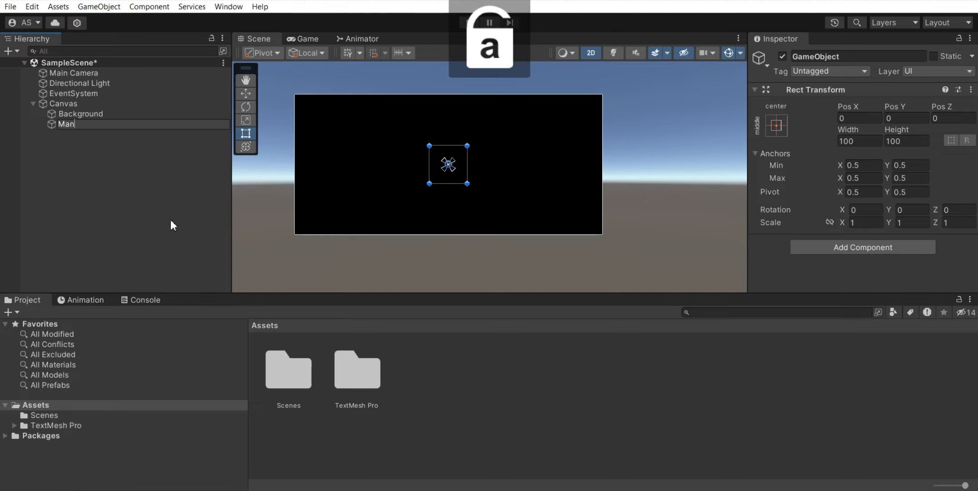
key("BackSpace")
type("in Menu")
key("Return")
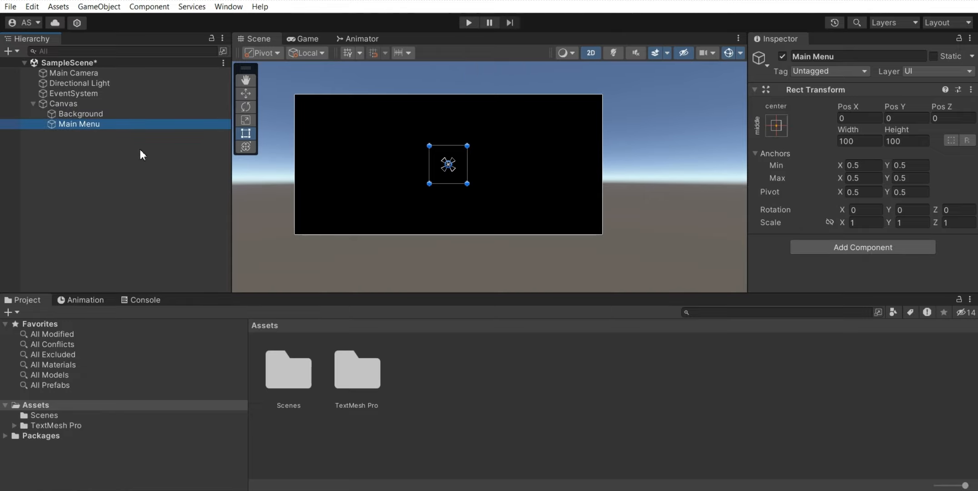
Add a TextMeshPro text object under Main Menu and name it Title
right_click(106, 123)
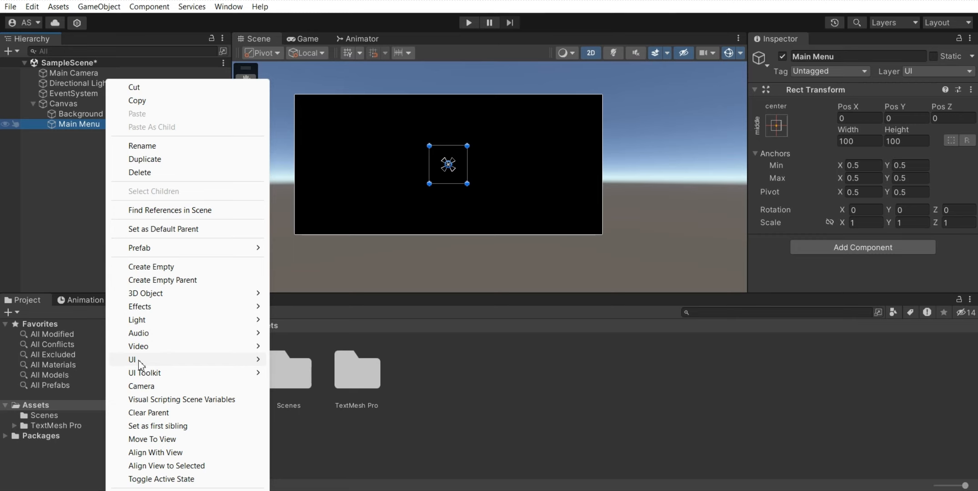
mouse_move(138, 364)
left_click(308, 183)
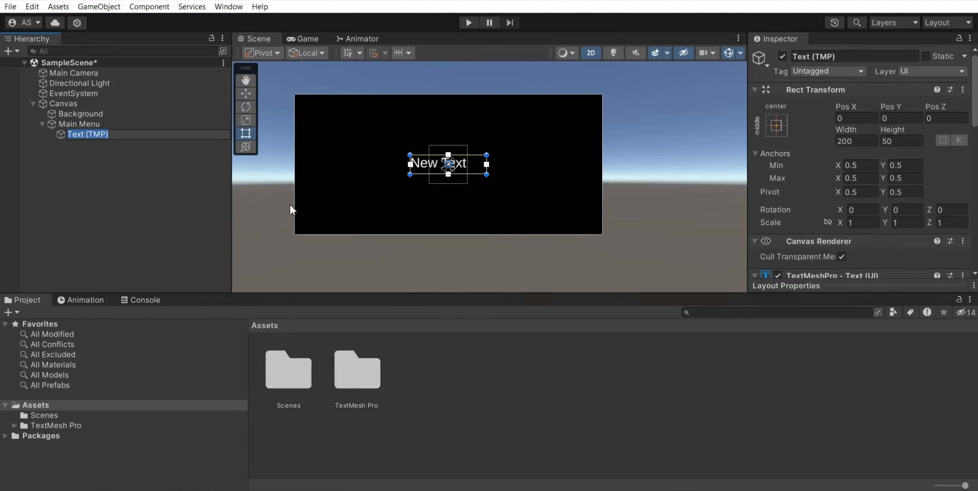
type("Title")
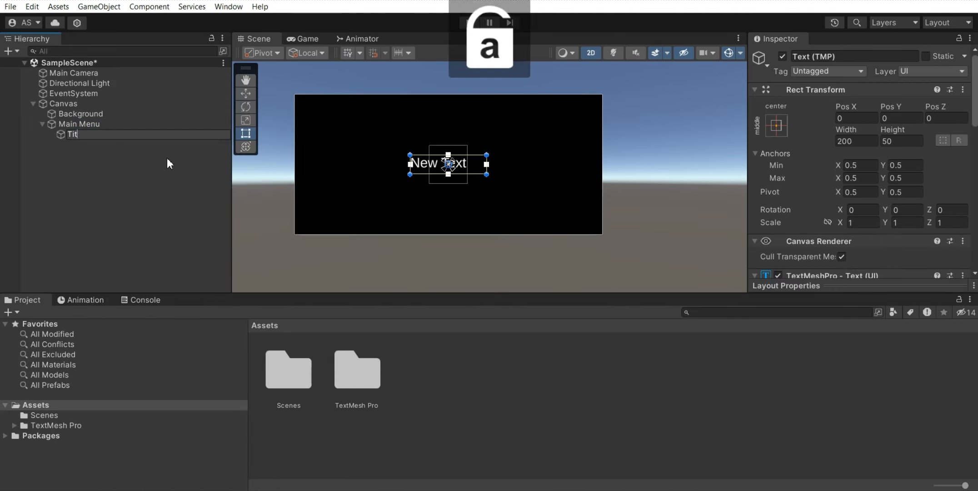
key("Return")
Replace the Title object's displayed text with MAIN MENU
scroll(842, 159, "down", 5)
left_click(843, 71)
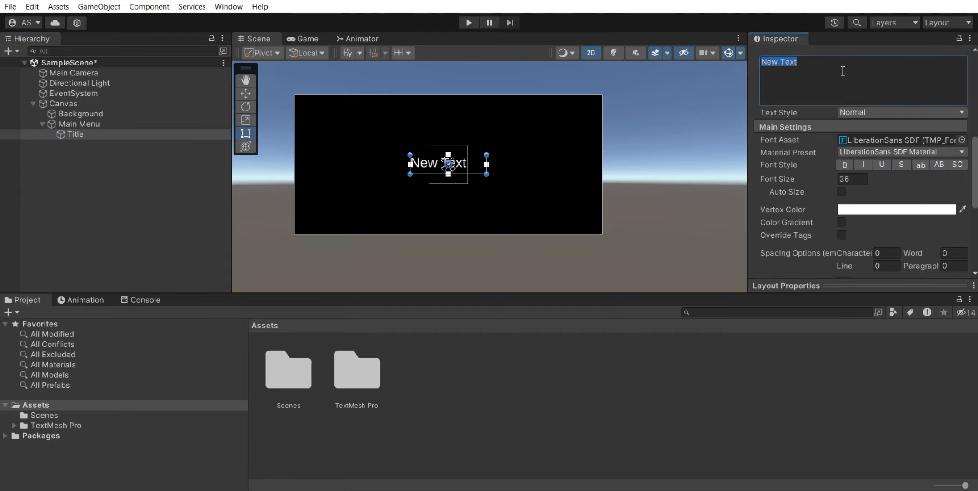
key("BackSpace")
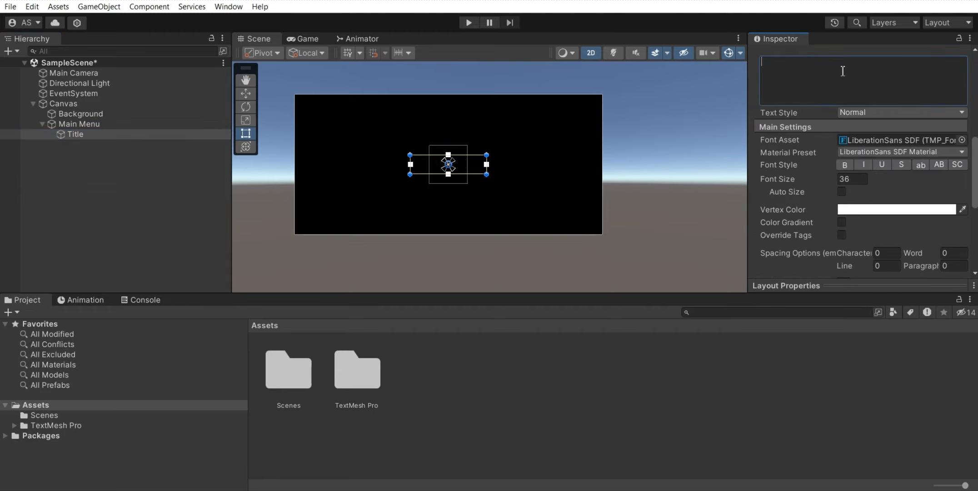
key("Caps_Lock")
type("MAIN MEN")
key("Caps_Lock")
type("u")
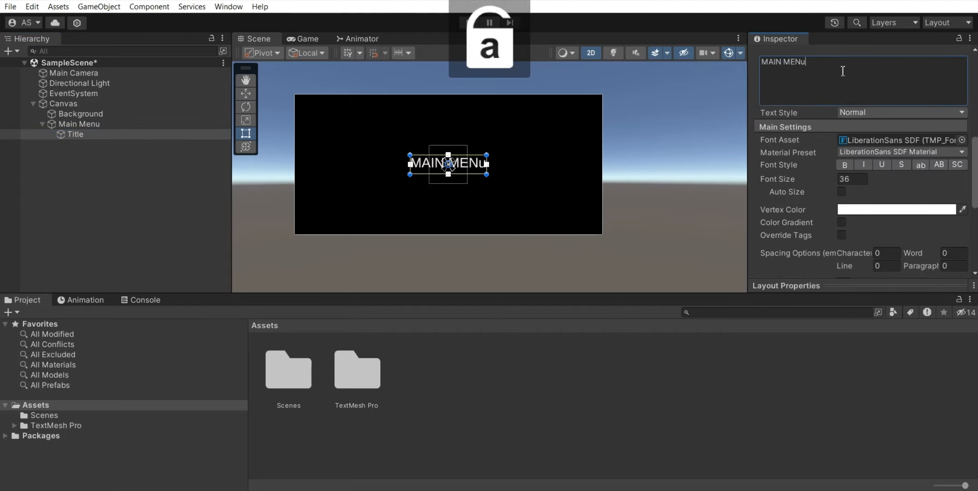
key("BackSpace")
key("Caps_Lock")
type("U")
key("Caps_Lock")
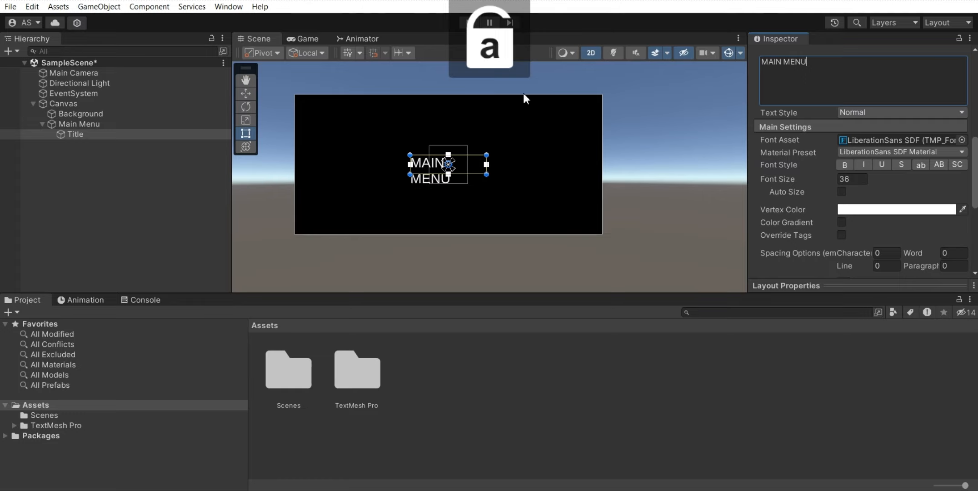
Widen the Title text box so its text fits on one line, and move it up to the canvas's upper edge
left_click_drag(487, 167, 495, 169)
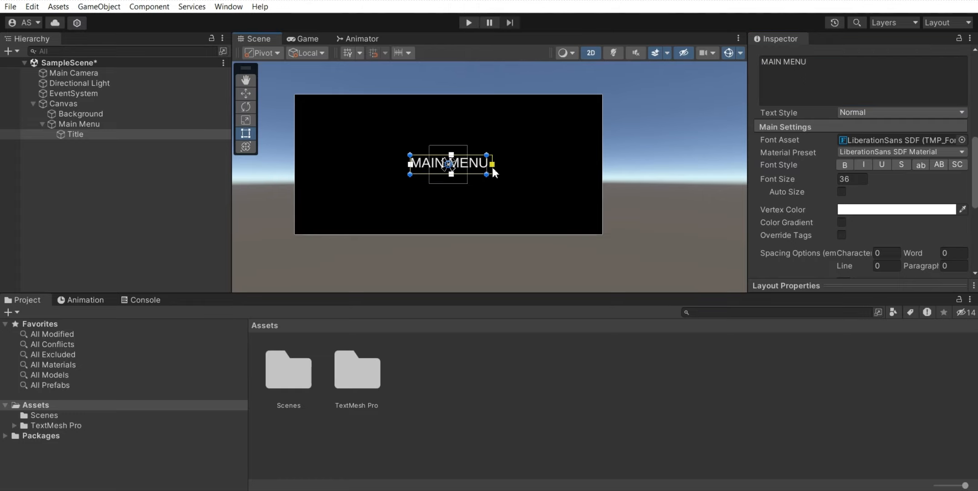
key("w")
left_click_drag(452, 119, 450, 62)
Add another TextMeshPro text object under Main Menu and name it Play button
right_click(86, 123)
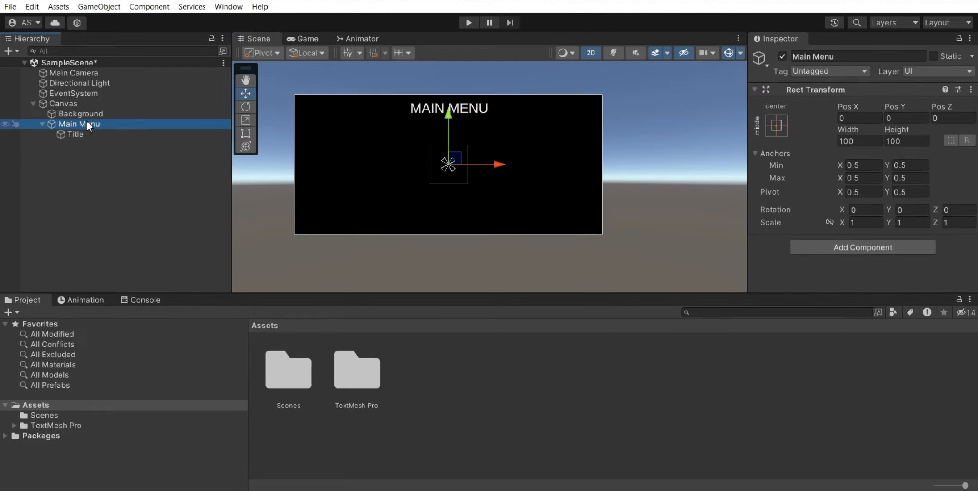
mouse_move(129, 362)
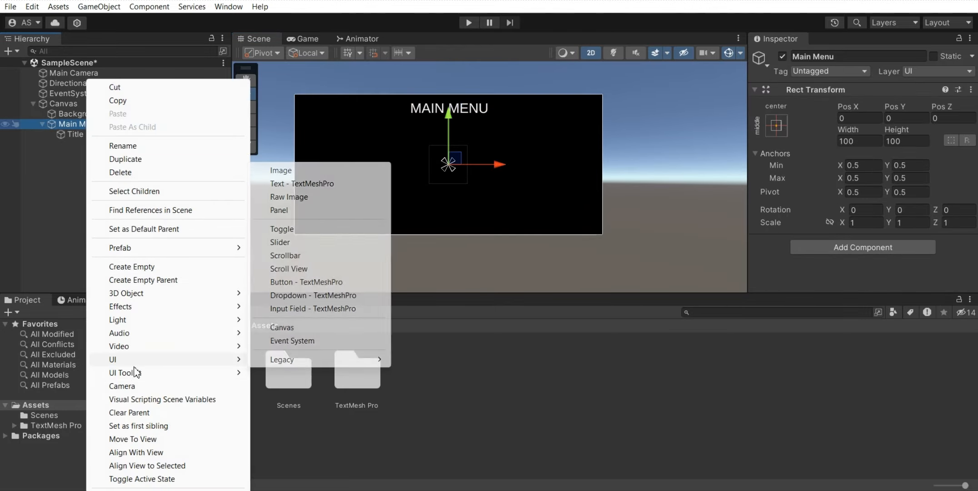
left_click(313, 188)
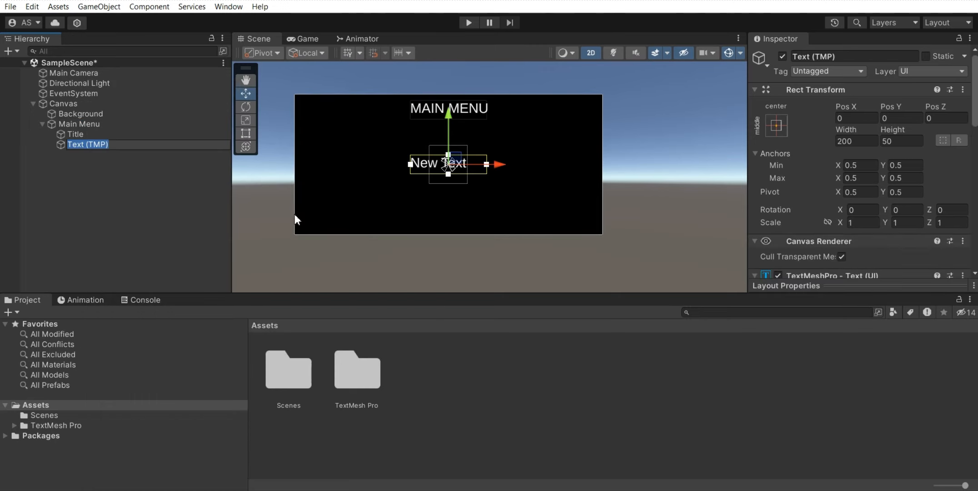
type("P")
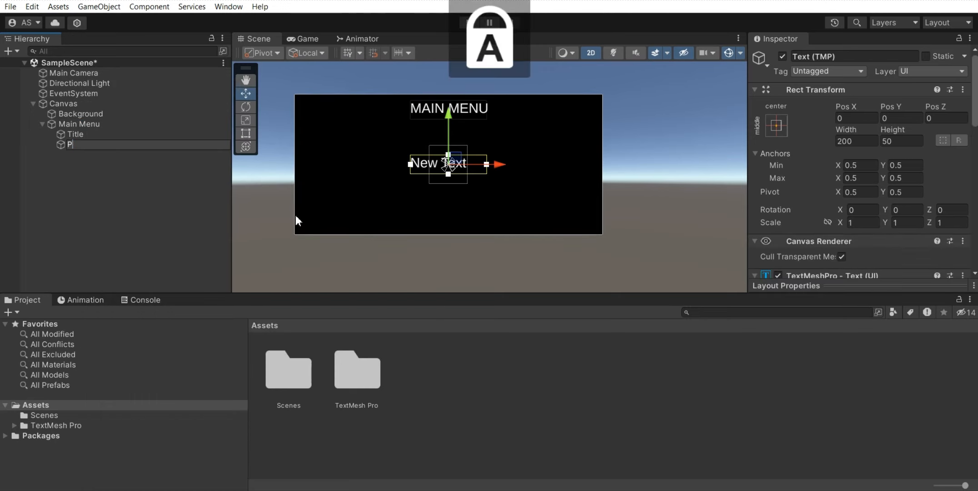
type("lay but")
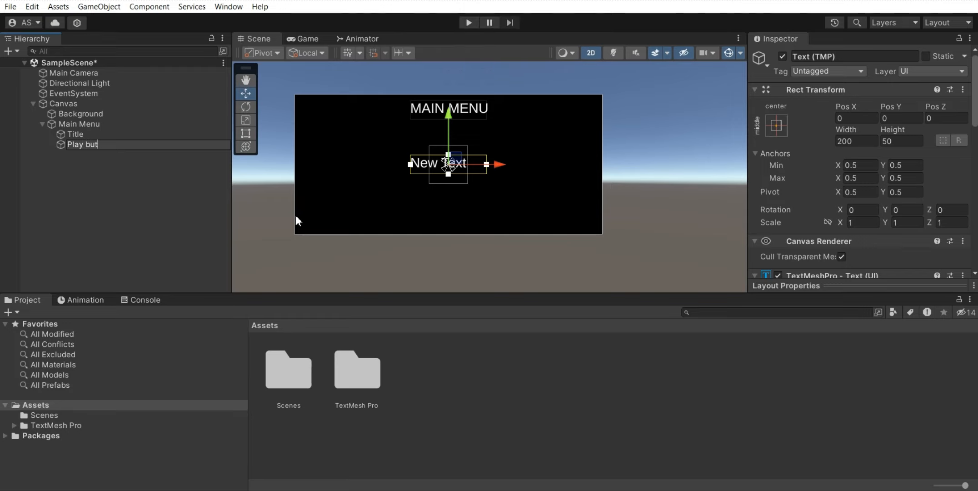
type("ton")
key("Return")
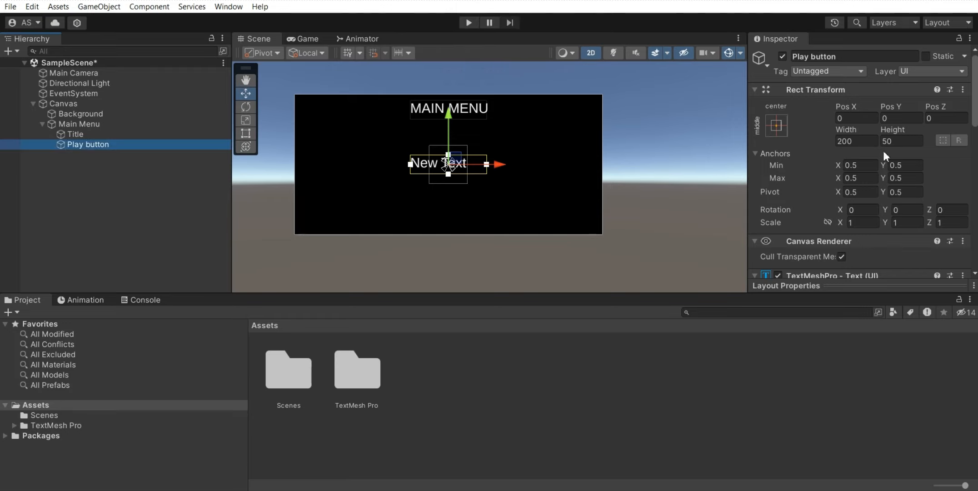
Replace the Play button object's displayed text with PLAY
scroll(885, 156, "down", 5)
left_click(802, 222)
type("P")
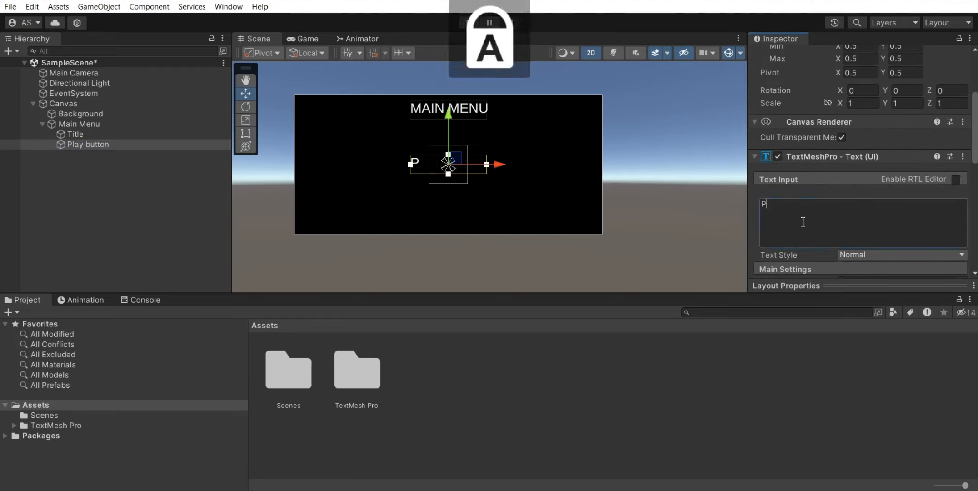
type("LAY")
key("Return")
key("Caps_Lock")
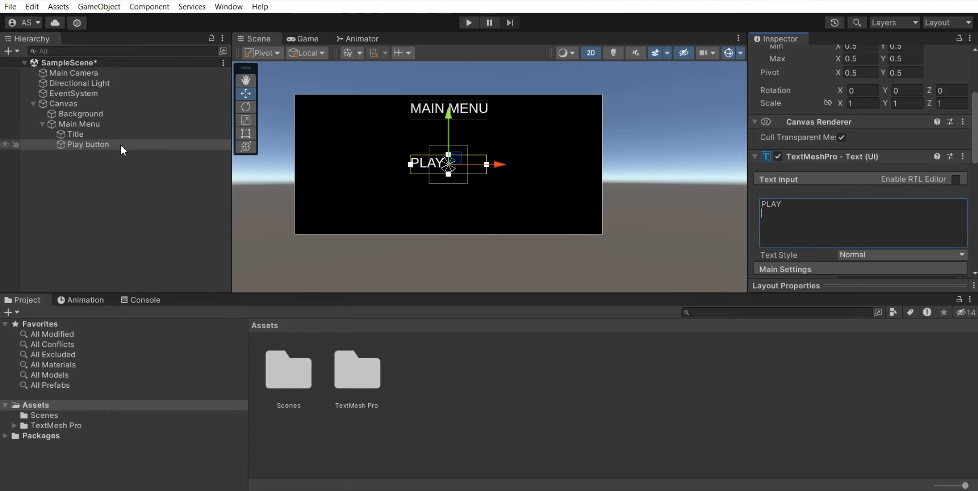
Add a Button component to the Play button object
scroll(891, 254, "down", 10)
left_click(891, 263)
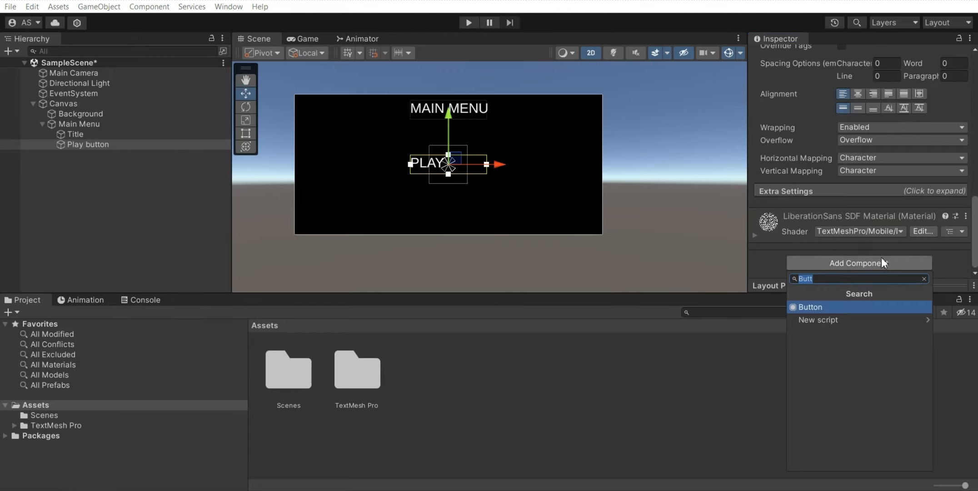
key("Return")
Duplicate the Play button object twice
left_click(152, 145)
key("ctrl+d")
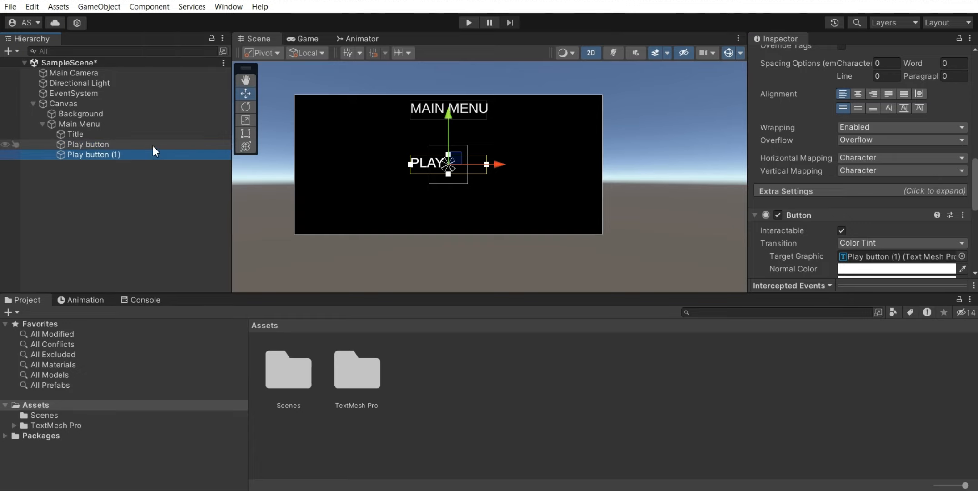
key("ctrl+d")
Rename the first Play button copy to Settings button
left_click(136, 154)
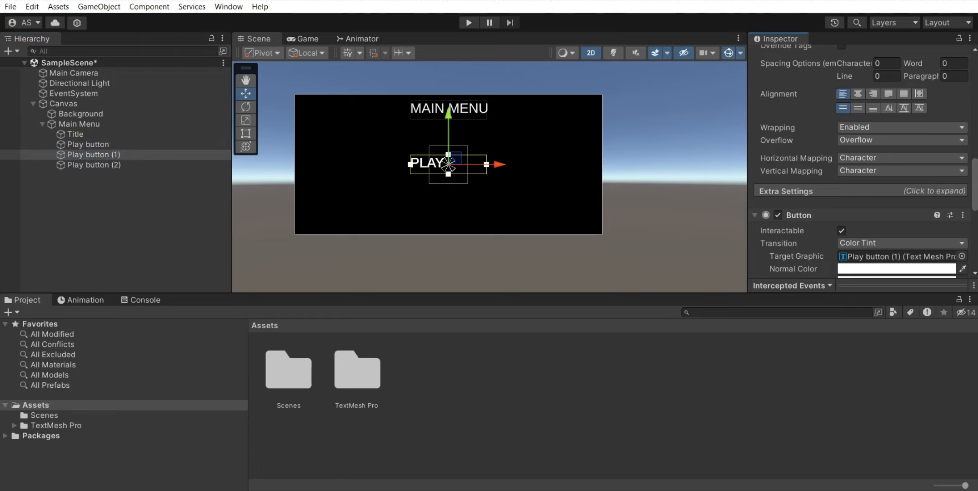
scroll(860, 92, "up", 10)
left_click_drag(864, 57, 521, 67)
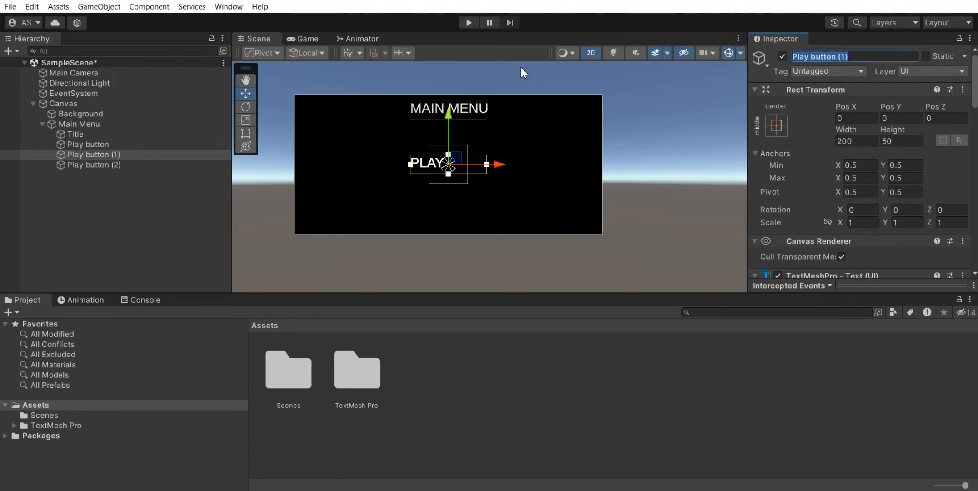
key("Caps_Lock")
type("Settings b")
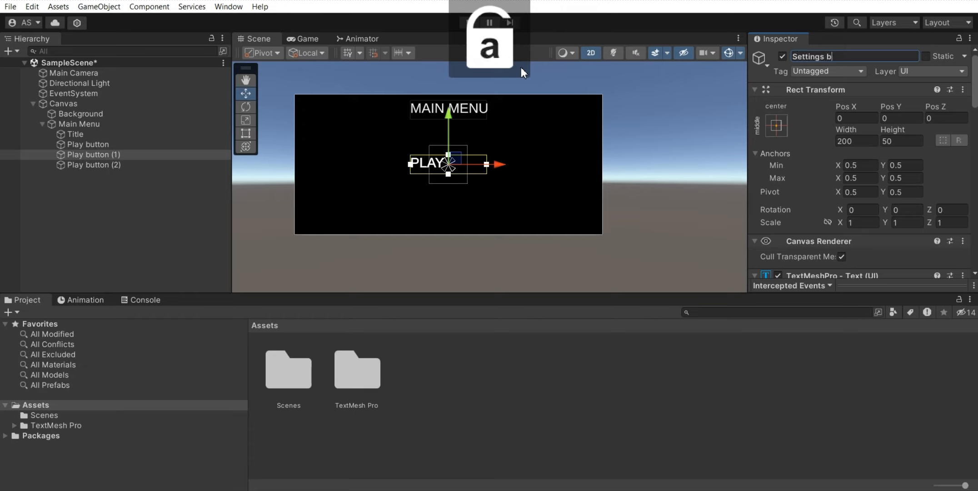
type("utton")
Rename the second Play button copy to Quit button
left_click(98, 165)
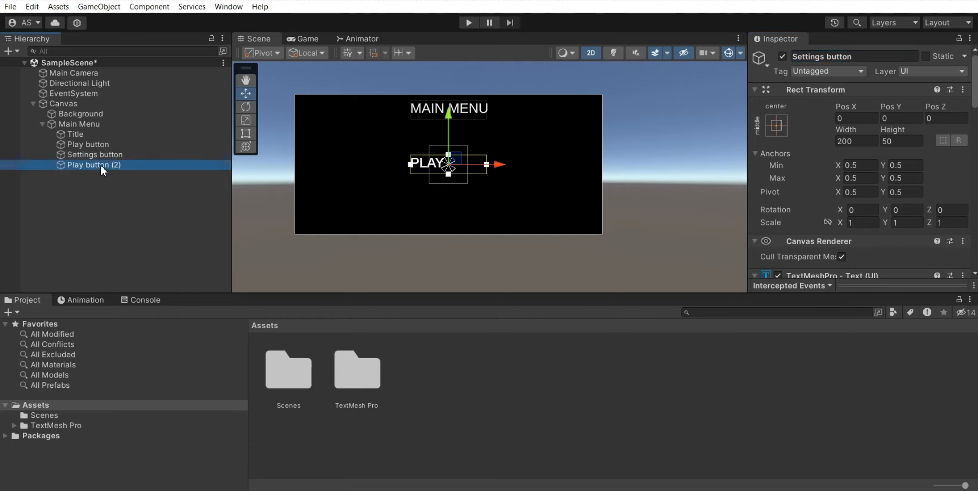
left_click(873, 55)
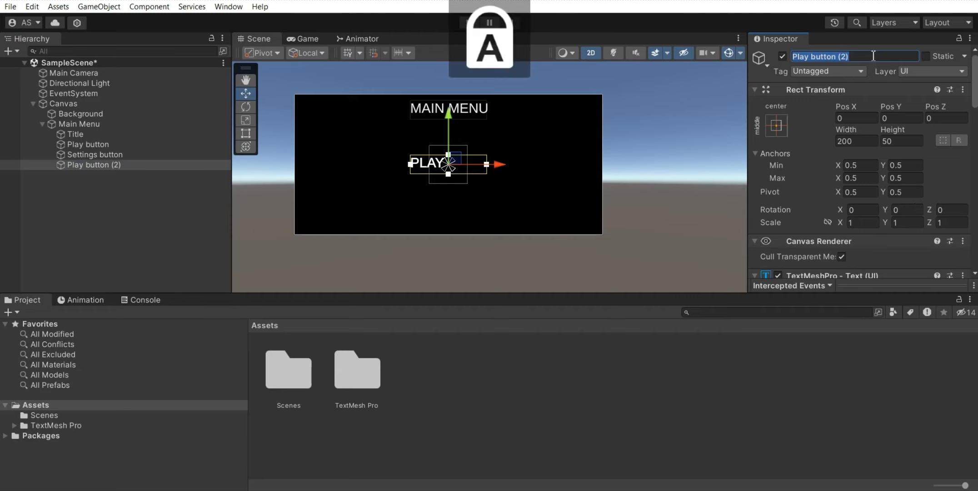
type("Quit button")
key("Return")
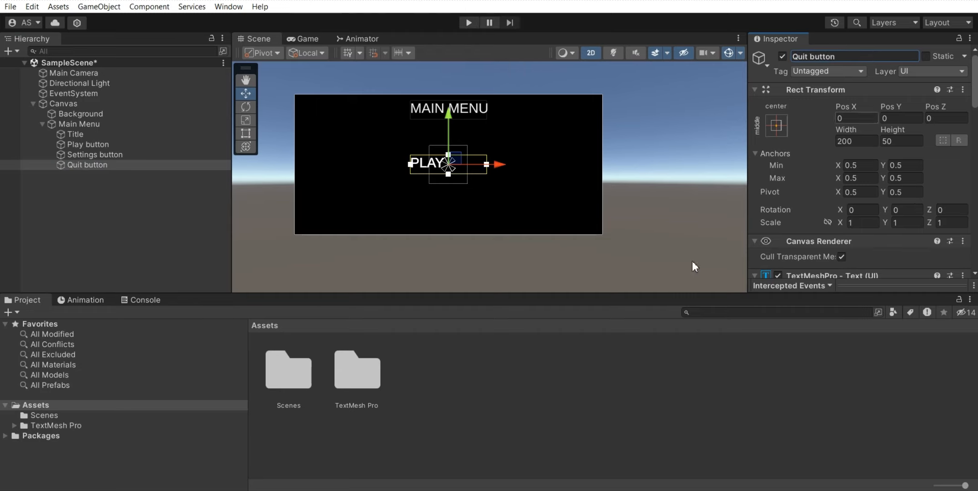
Change the Settings button's displayed text to SETTINGS
left_click(200, 154)
scroll(884, 196, "down", 3)
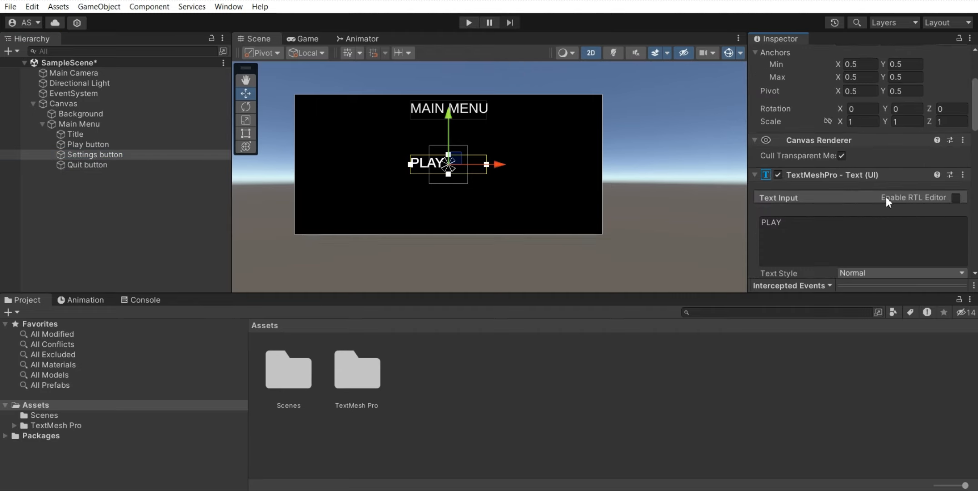
left_click(856, 221)
type("SETTINGS")
key("Caps_Lock")
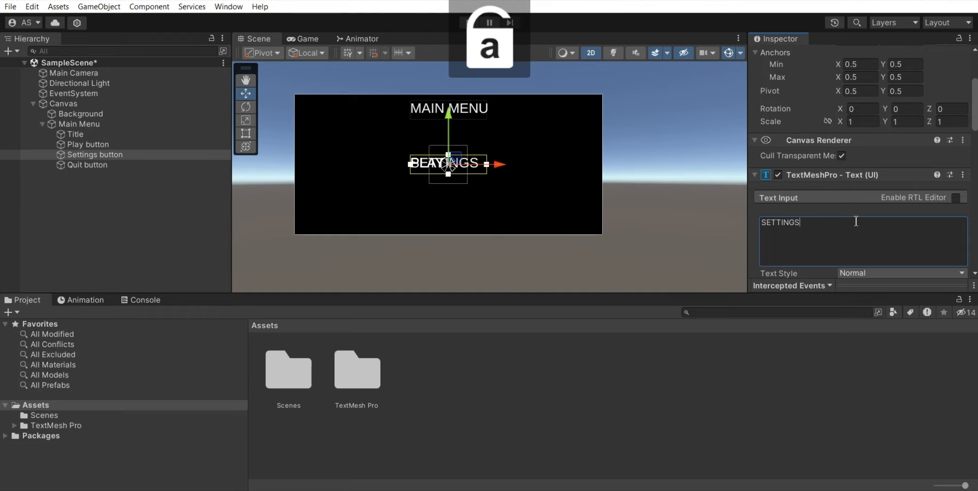
Change the Quit button's displayed text to QUIT
left_click(89, 166)
left_click(833, 230)
key("Caps_Lock")
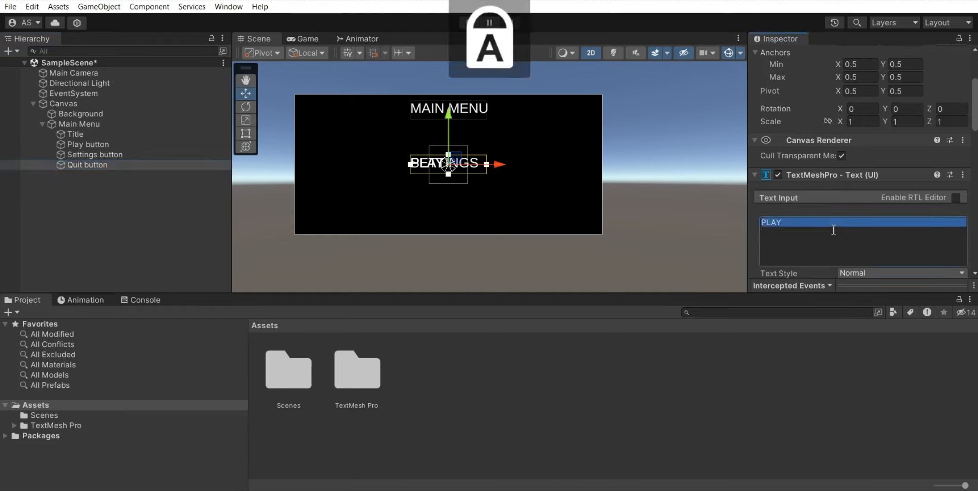
type("QUIT")
key("Caps_Lock")
Arrange the Play, Settings and Quit texts in a centred vertical stack below the MAIN MENU title and check the layout in the Game view
left_click(91, 145)
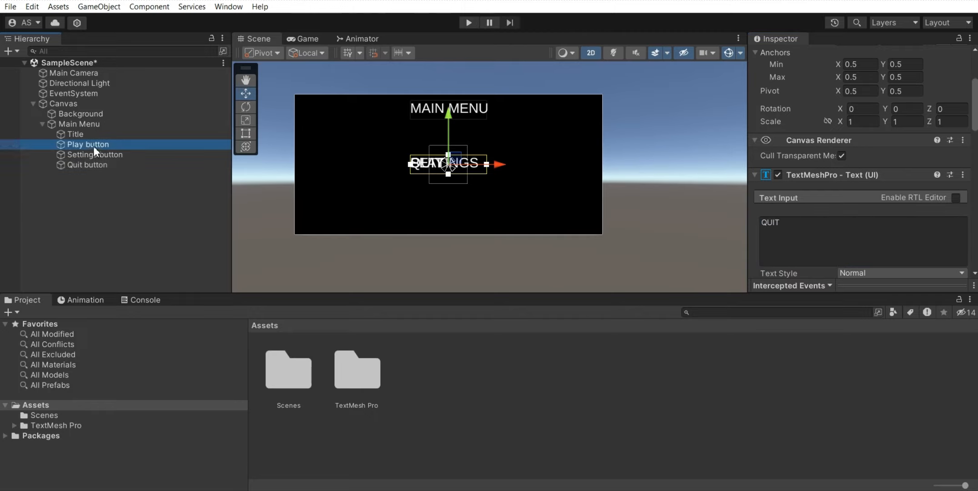
left_click_drag(446, 115, 518, 195)
left_click(95, 155)
left_click(91, 165)
right_click(176, 144)
left_click(91, 155)
left_click(91, 164)
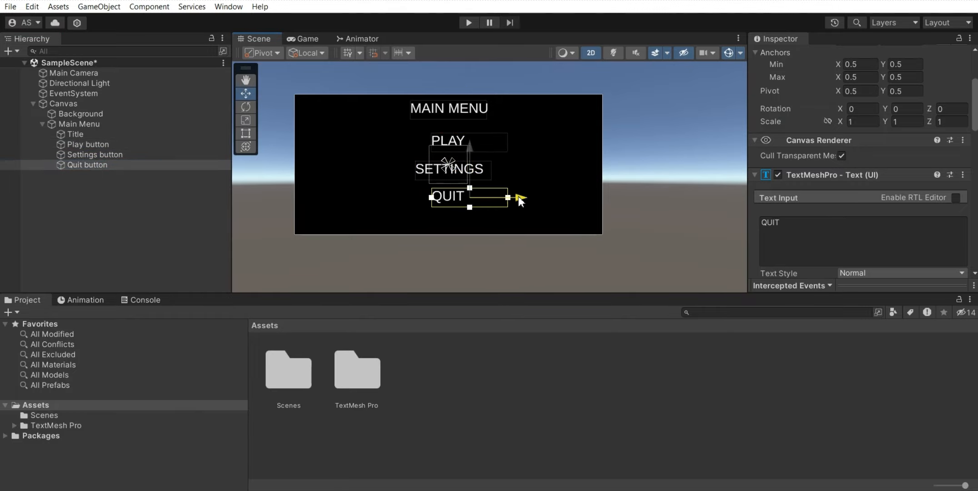
left_click(326, 40)
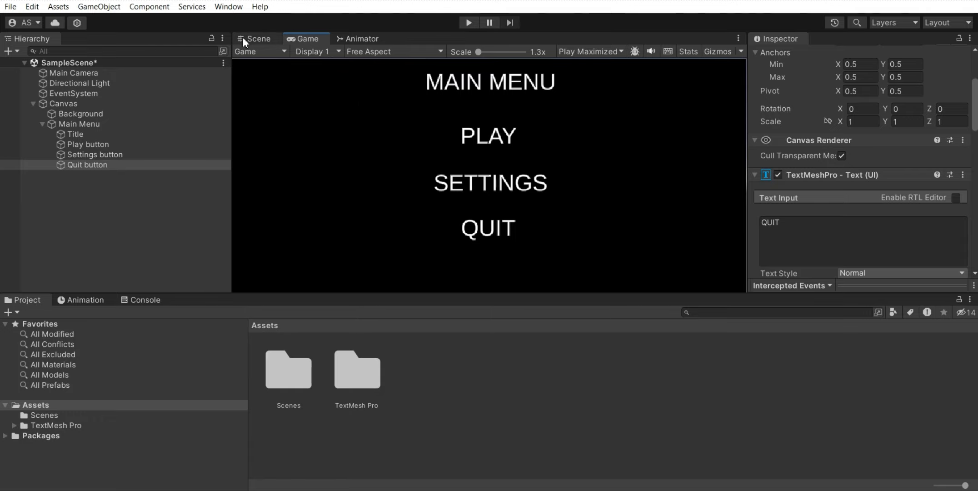
left_click(254, 39)
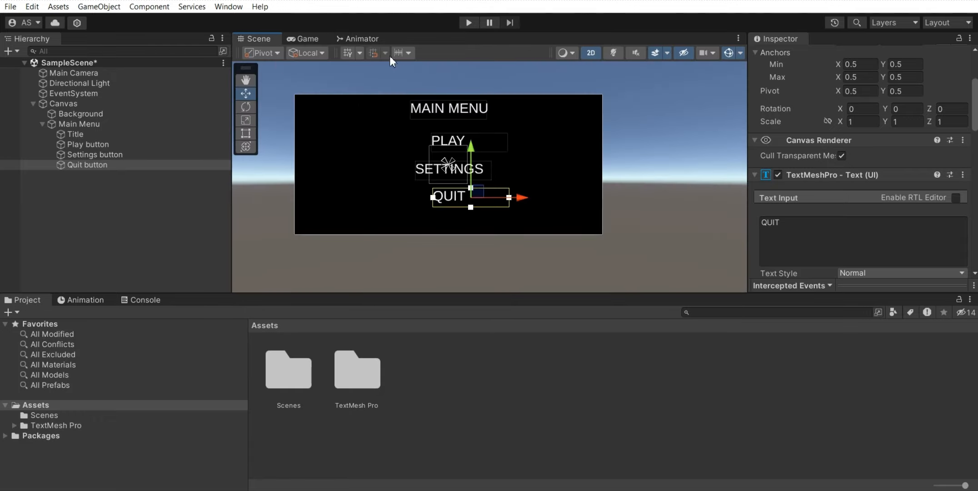
left_click(302, 39)
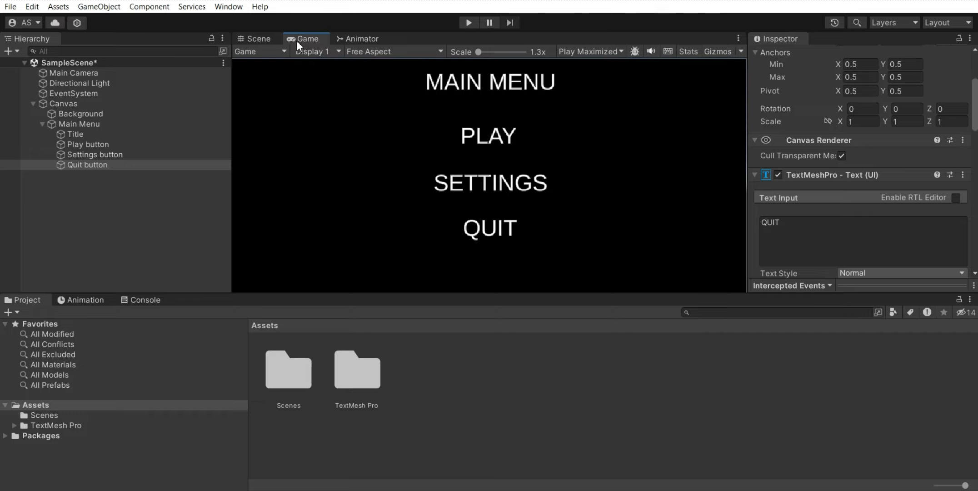
Set the Play button text's vertex color to bright green (46FF00)
left_click(111, 145)
mouse_move(973, 104)
left_mouse_down()
mouse_move(973, 228)
mouse_move(975, 119)
left_mouse_up()
left_click(869, 212)
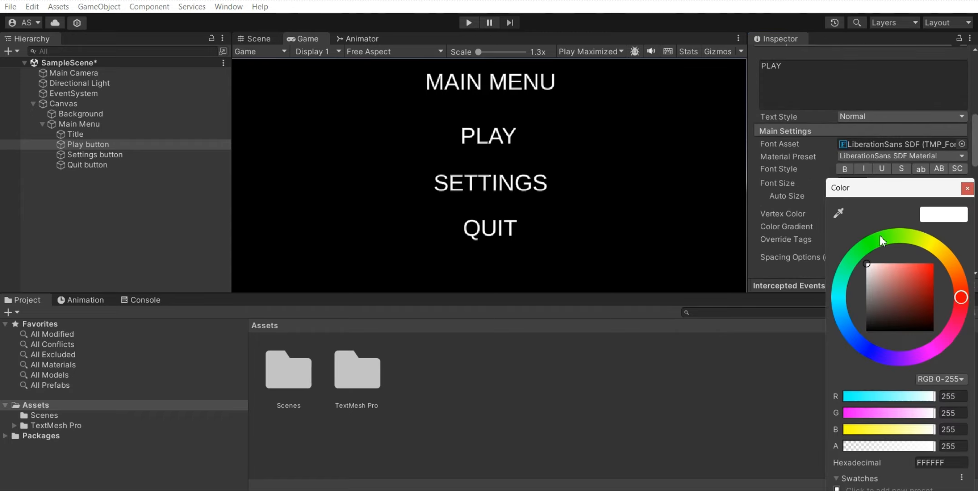
left_click(888, 248)
left_click(932, 265)
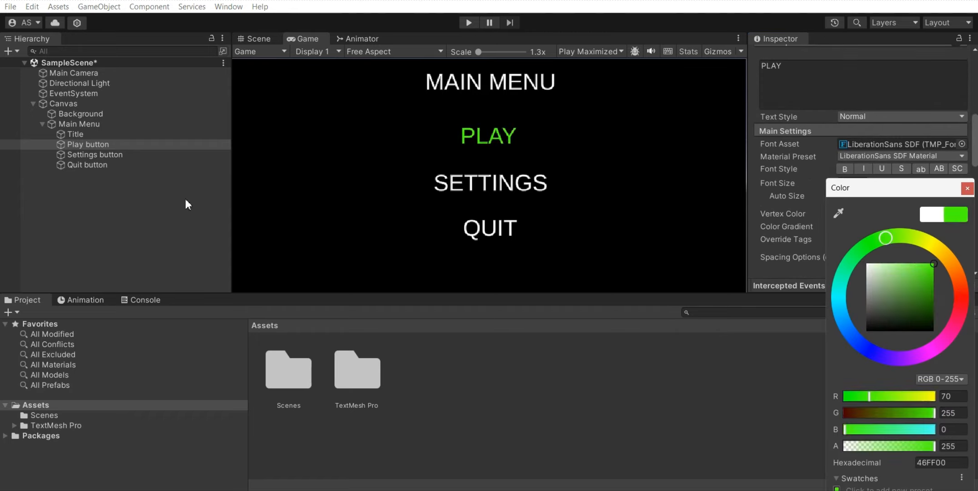
Set the Settings button text's vertex color to blue (056CF0)
left_click(93, 155)
left_click(853, 213)
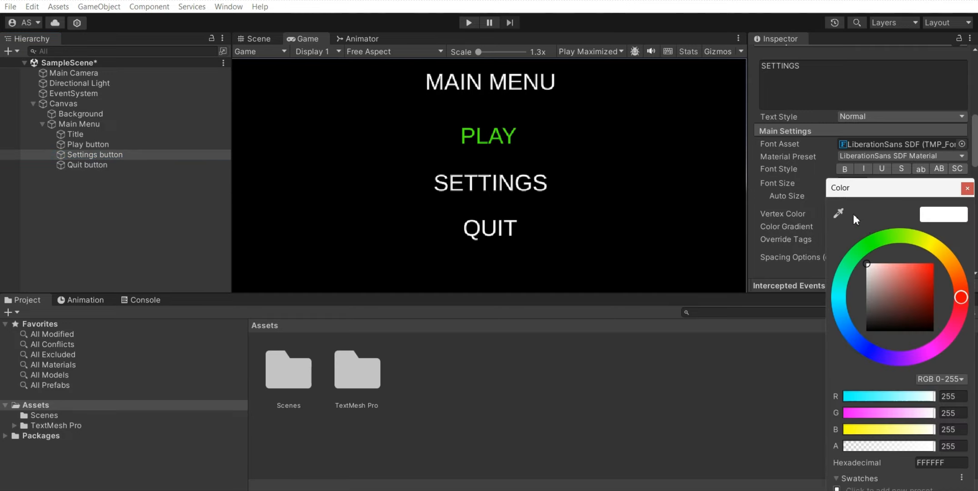
left_click(847, 332)
left_click(934, 263)
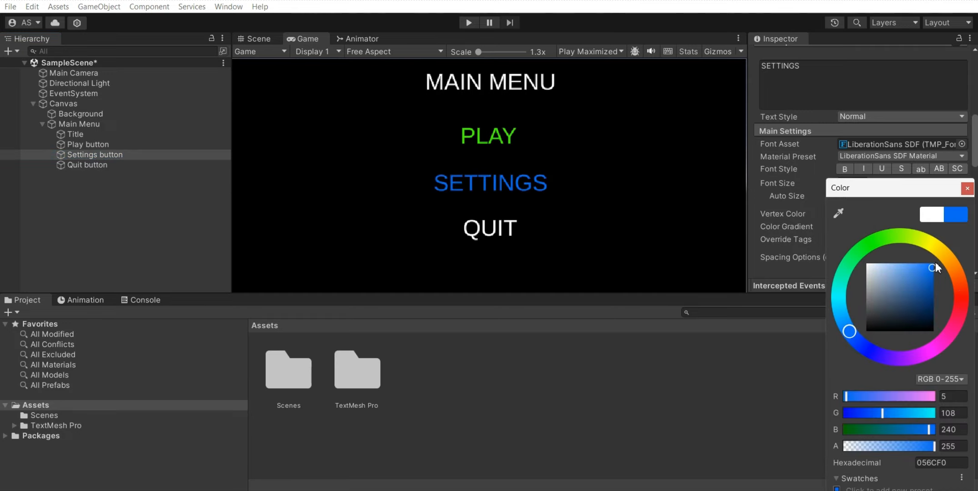
Set the Quit button text's vertex color to red
left_click(68, 165)
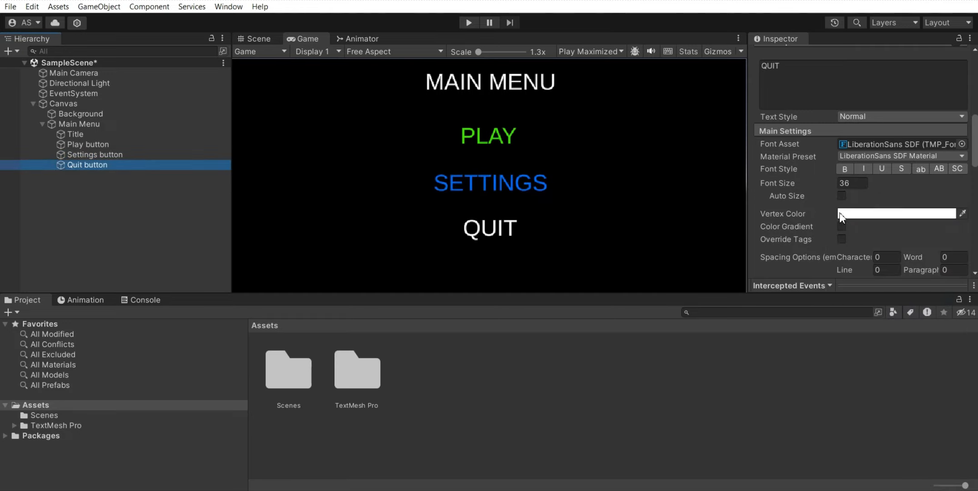
left_click(840, 212)
left_click(926, 273)
left_click(547, 199)
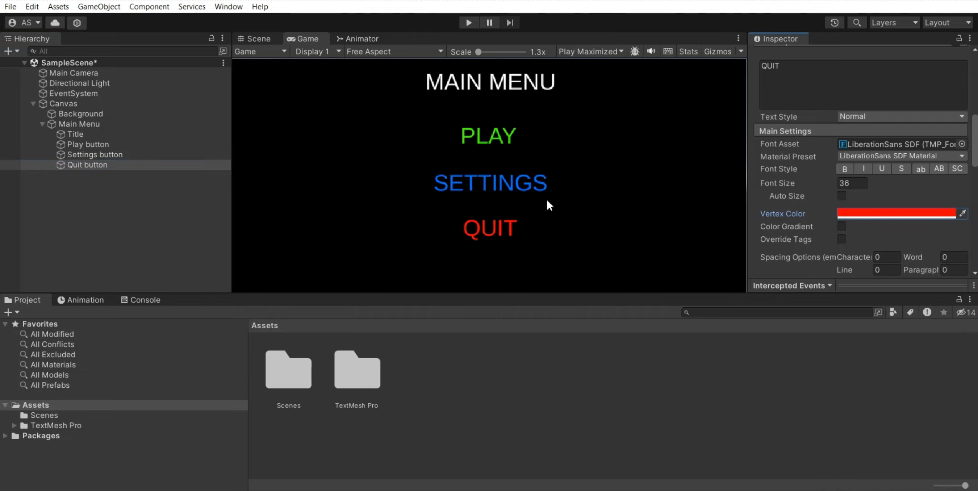
Collapse the Main Menu group and create an empty child object named Settings Menu under the Canvas
left_click(36, 124)
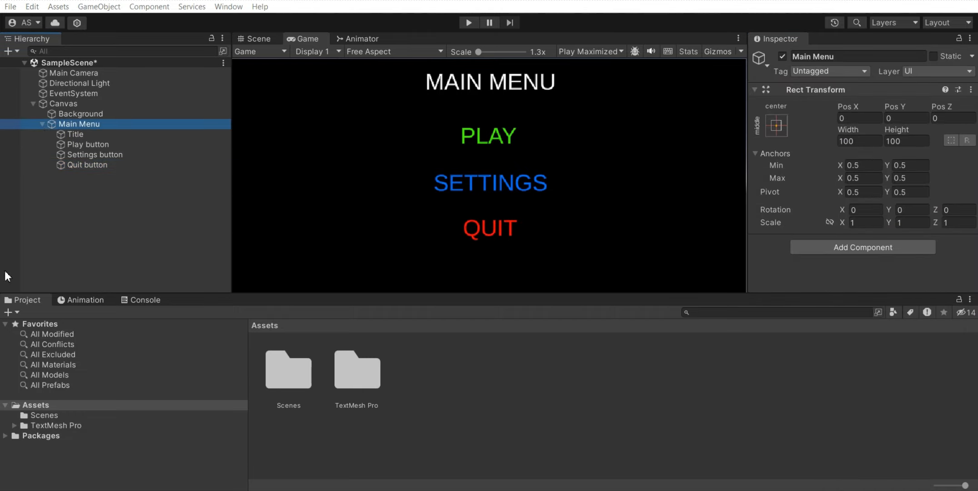
left_click(43, 124)
right_click(54, 100)
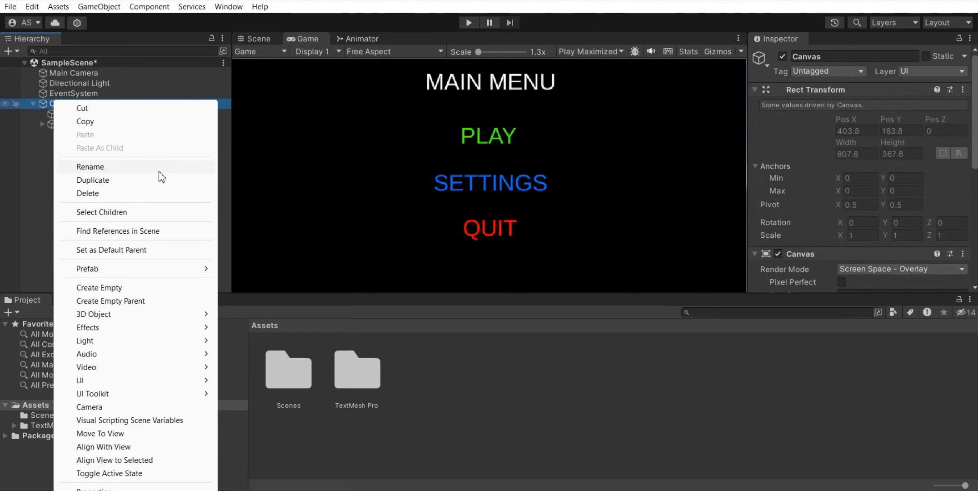
left_click(90, 286)
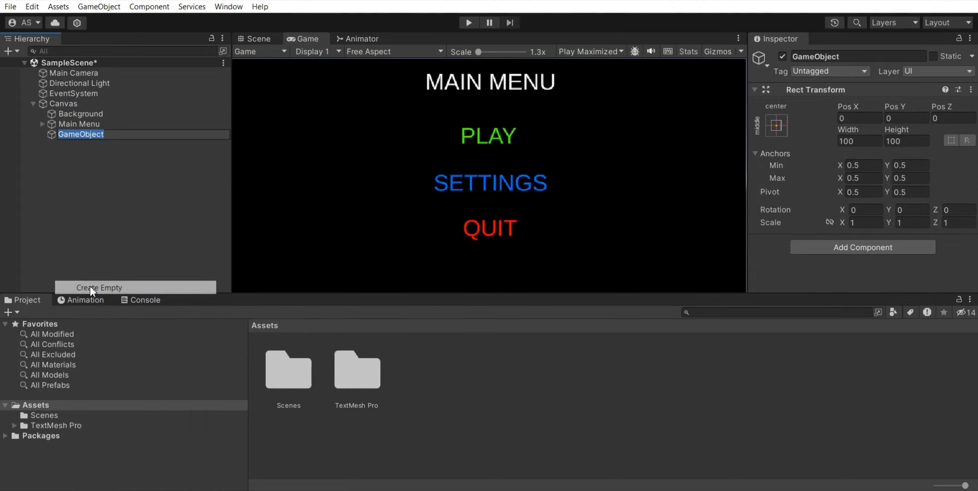
type("Settings ")
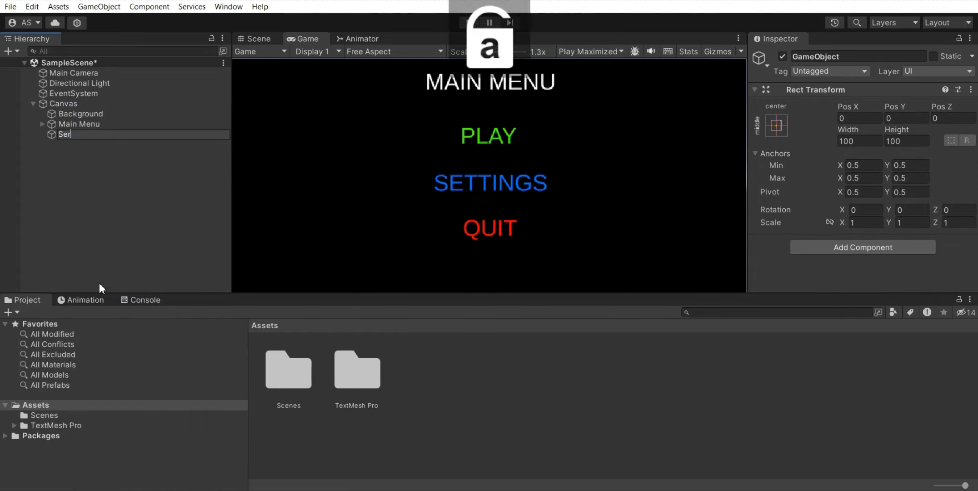
type("Menu")
key("Return")
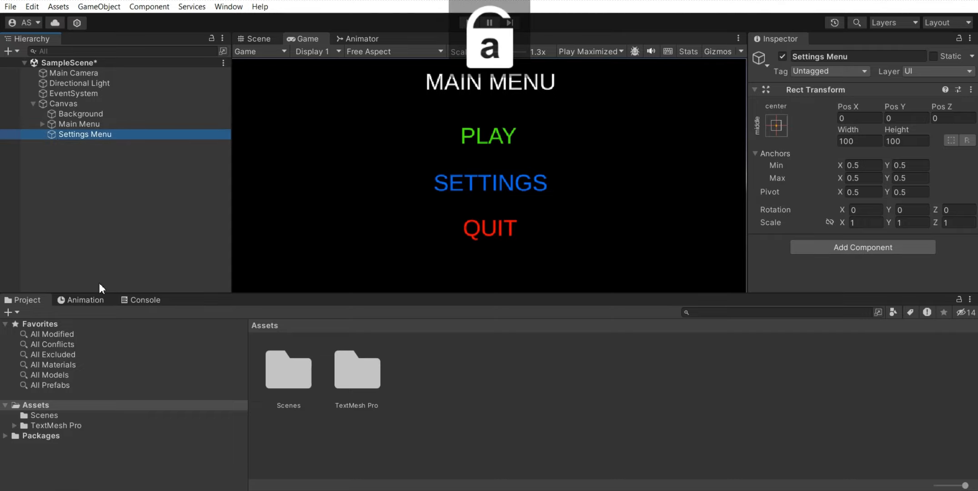
Deactivate the Main Menu object so its texts are hidden
right_click(90, 134)
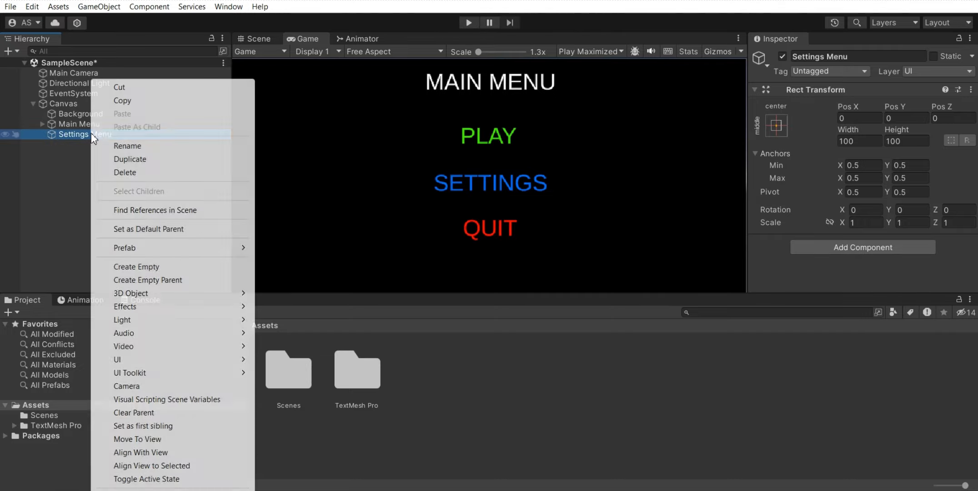
left_click(84, 130)
left_click(84, 124)
left_click(782, 57)
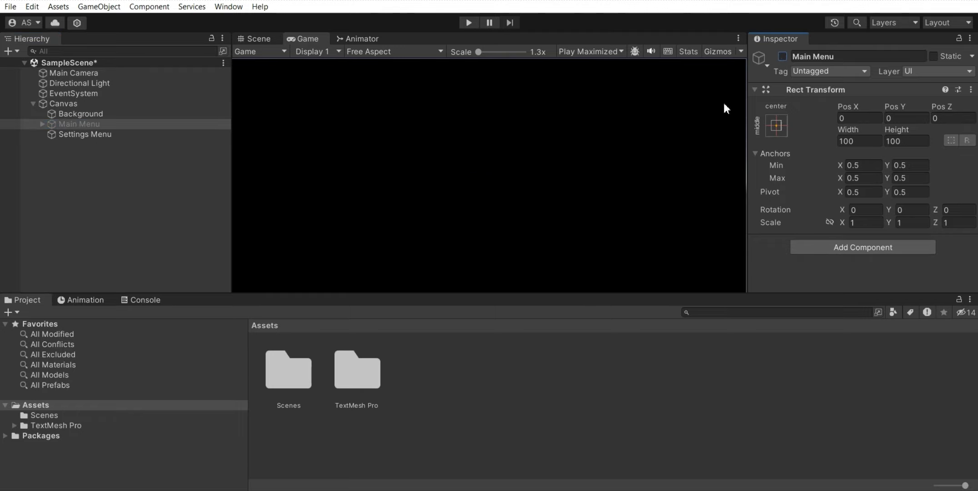
Add a TextMeshPro text object named Title under Settings Menu
left_click(99, 135)
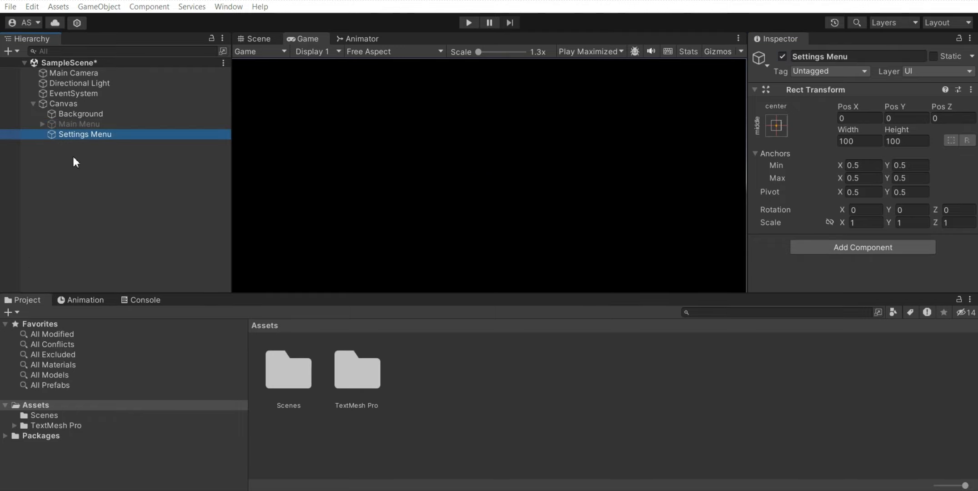
right_click(78, 136)
mouse_move(105, 360)
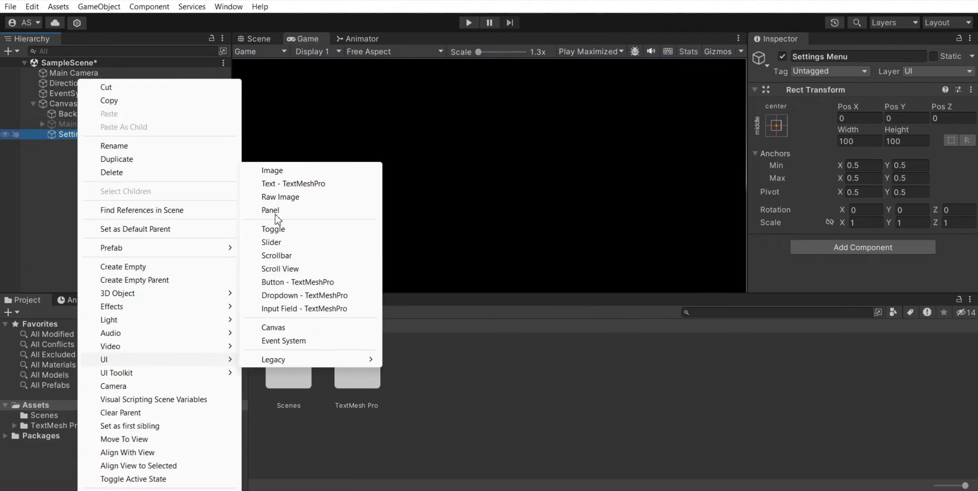
left_click(273, 184)
key("Caps_Lock")
type("Text (TMP")
key("Caps_Lock")
type("itle")
key("Return")
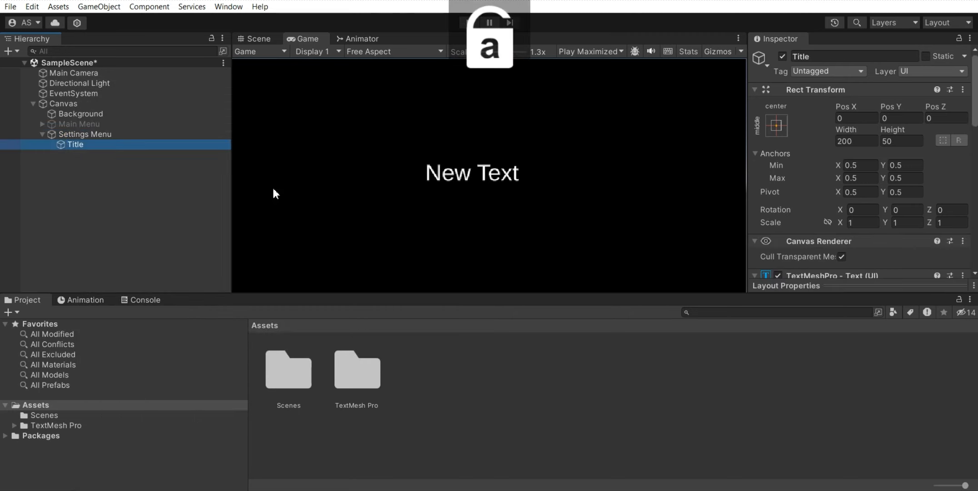
Change the displayed text of the Settings Menu's Title to SETTINGS MENU
scroll(859, 182, "down", 6)
left_click(830, 175)
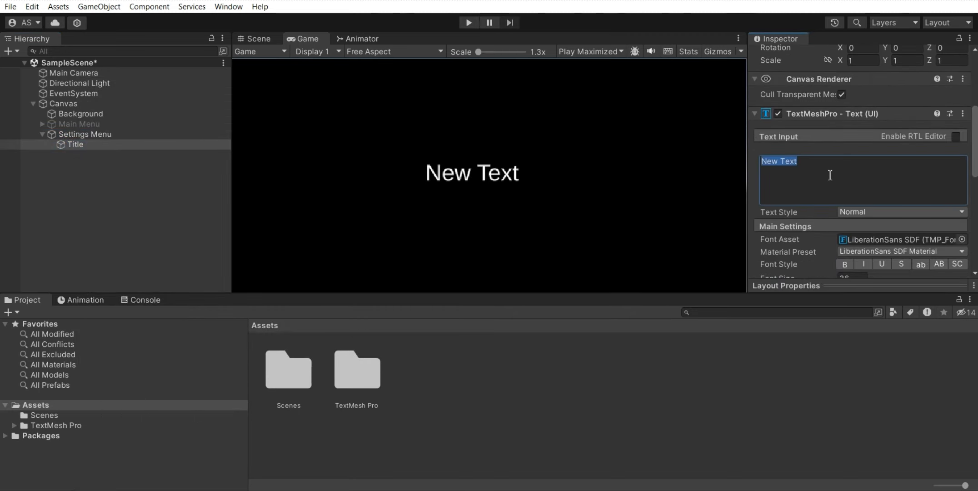
key("Caps_Lock")
type("SETTIN")
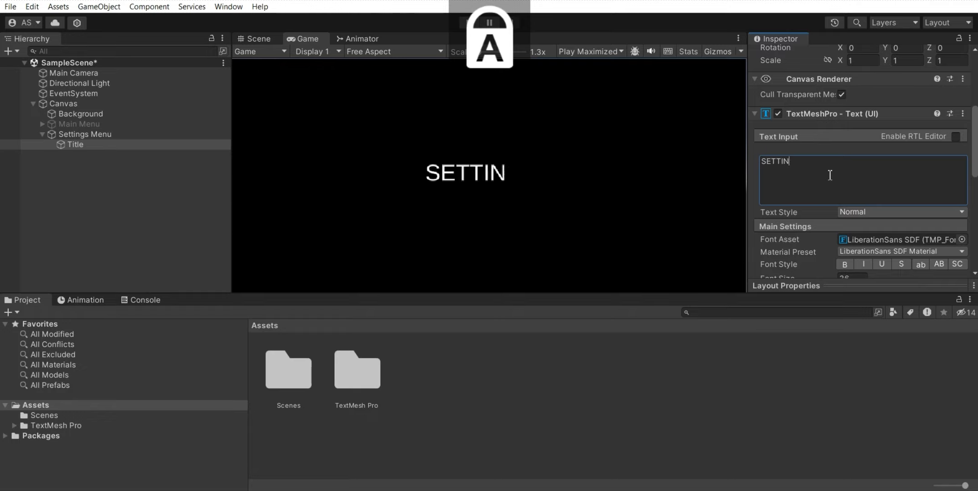
type("GS MENU")
key("Caps_Lock")
Widen the SETTINGS MENU title box to fit one line, move it to the canvas's upper centre and check it in the Game view
left_click(259, 38)
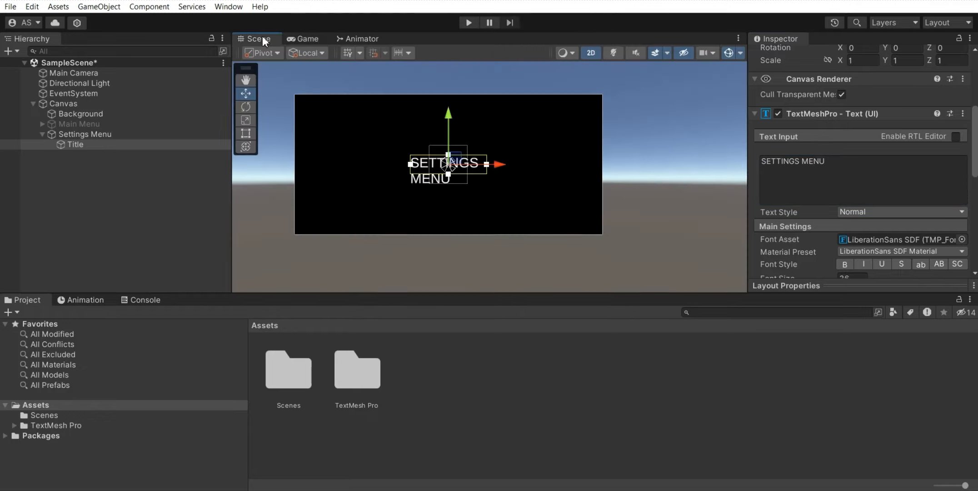
left_click_drag(487, 167, 526, 167)
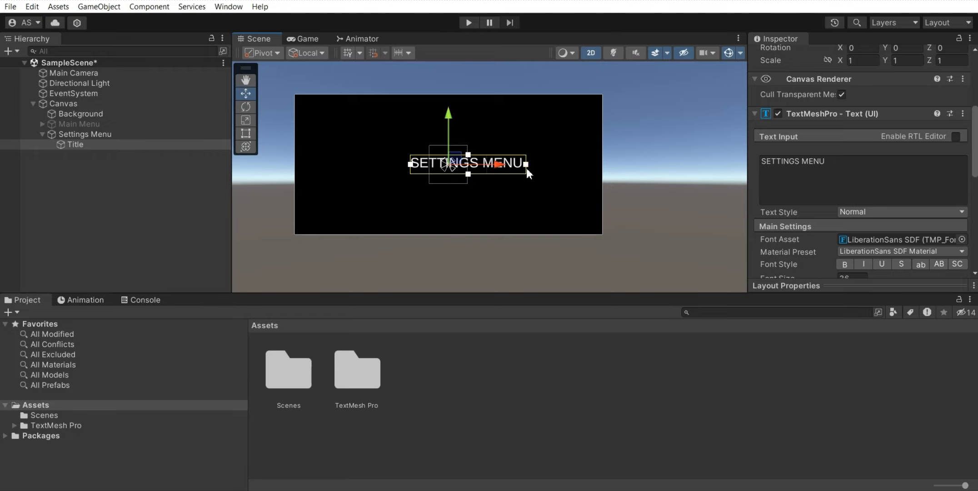
left_click_drag(447, 111, 447, 66)
left_click_drag(501, 121, 488, 122)
left_click(309, 38)
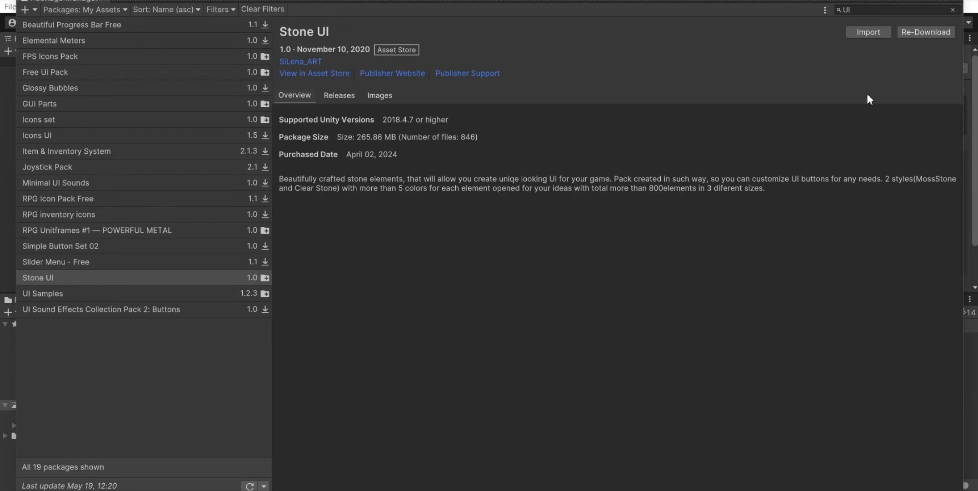
Import all files of the Stone UI package from My Assets into the project
left_click(882, 37)
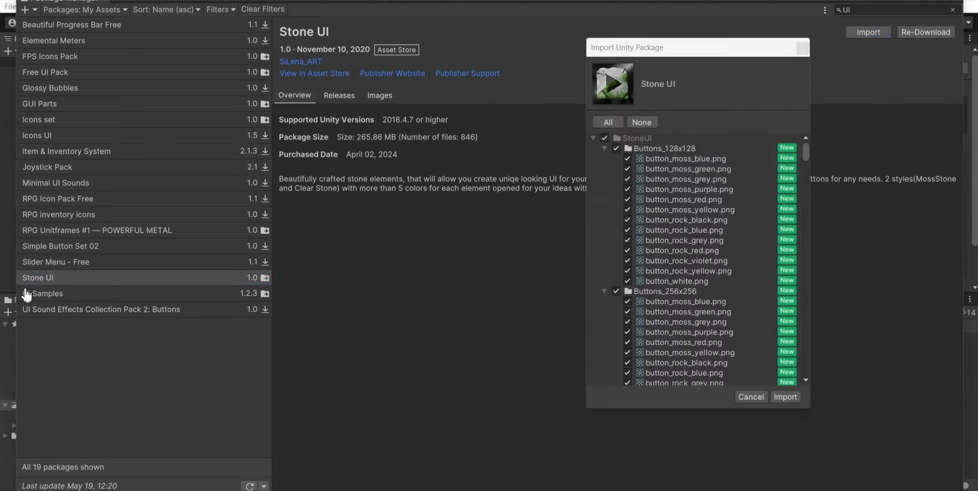
left_click(785, 395)
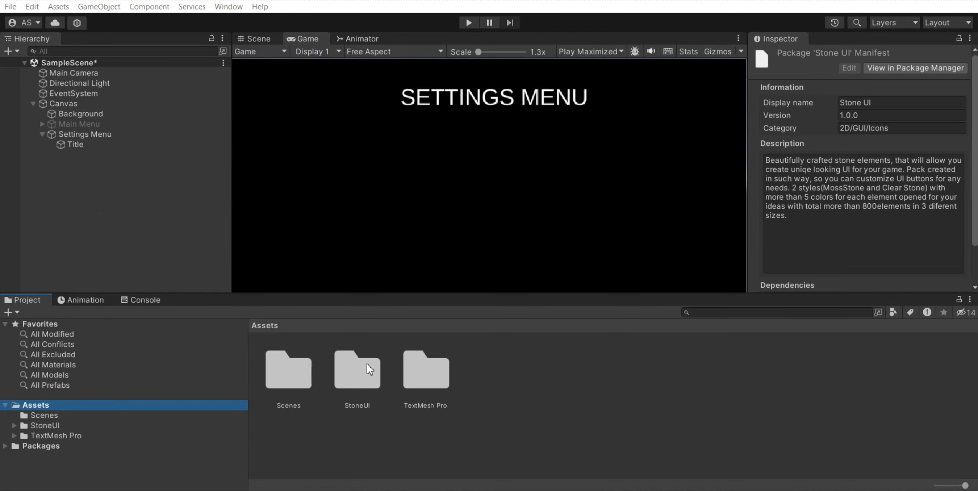
Open the StoneUI Buttons_256x256 folder and expand the purple and blue moss button sprite sheets
double_click(363, 381)
left_click(363, 379)
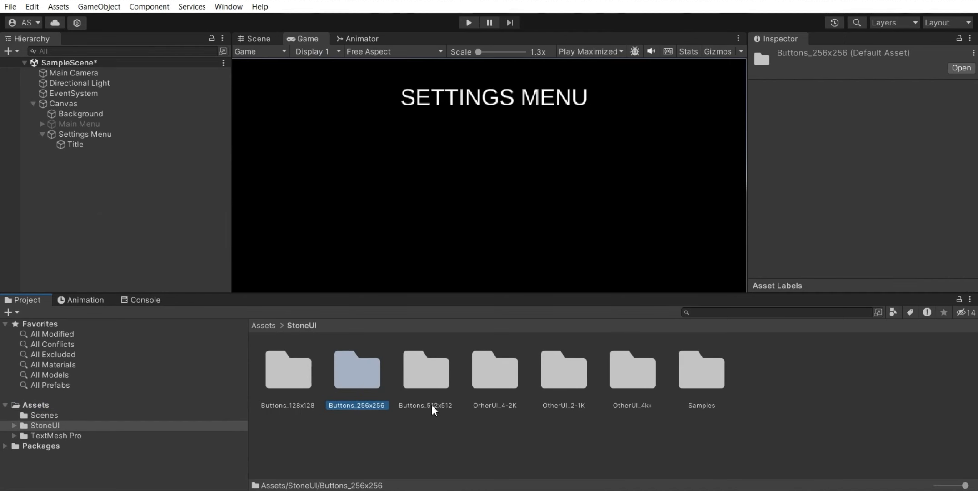
double_click(360, 380)
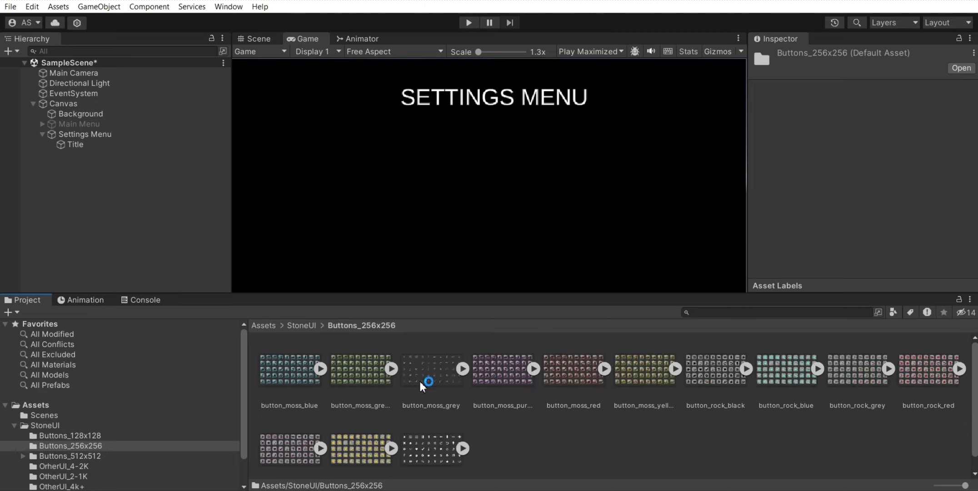
left_click(532, 371)
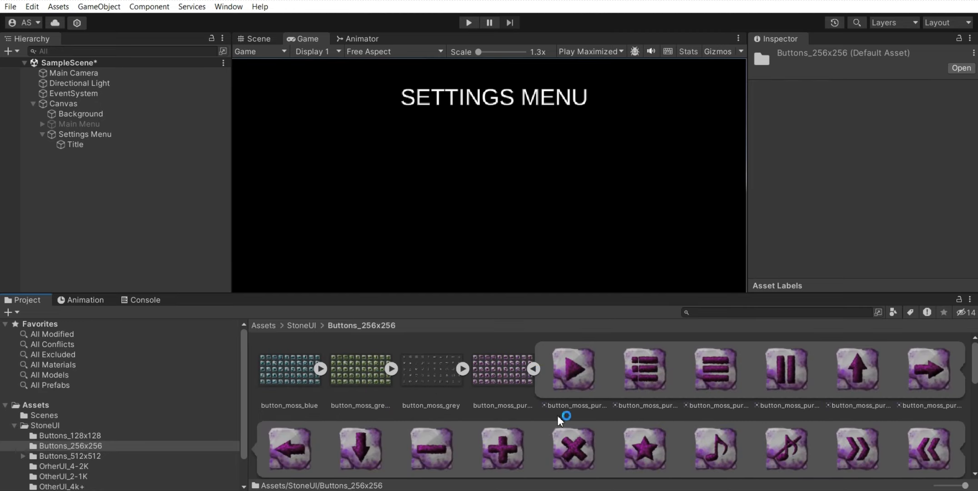
left_click(320, 369)
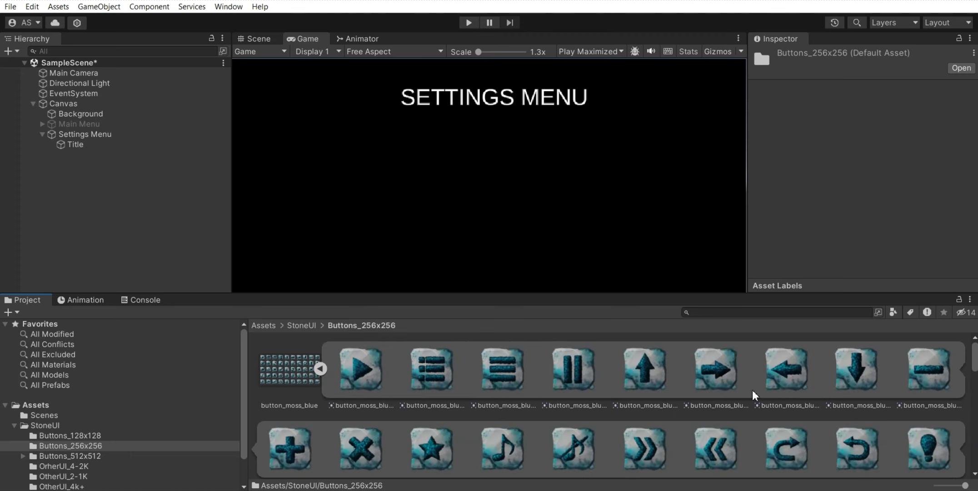
Locate the music-note sprite in the blue moss sheet and add a UI Image named Mute button under Settings Menu
scroll(782, 389, "down", 3)
scroll(783, 396, "down", 2)
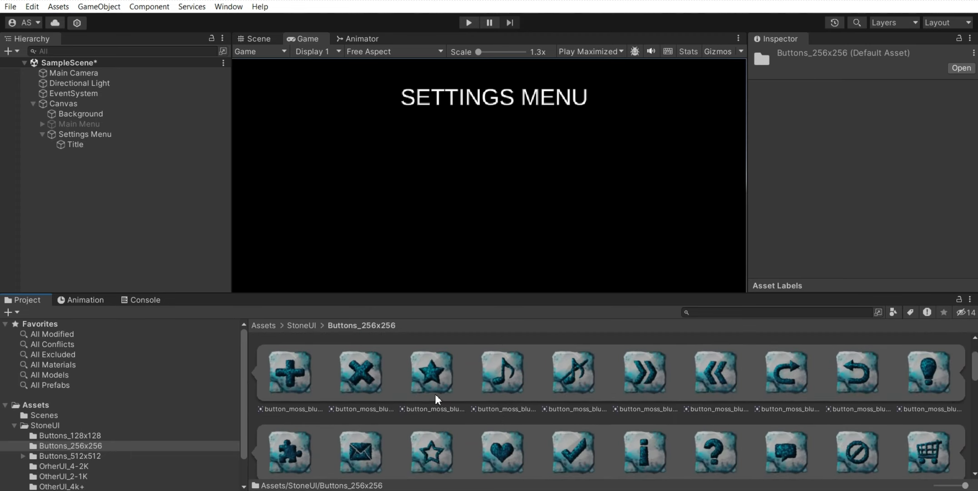
left_click(512, 371)
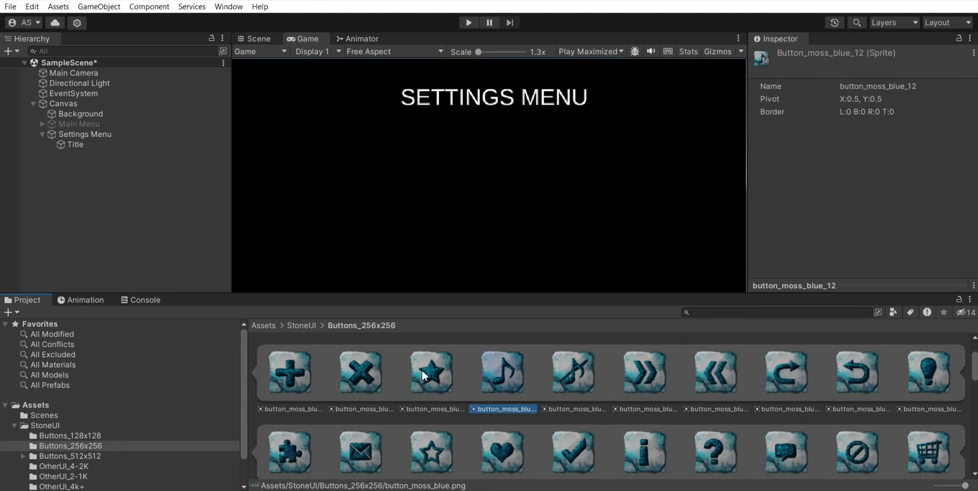
right_click(80, 134)
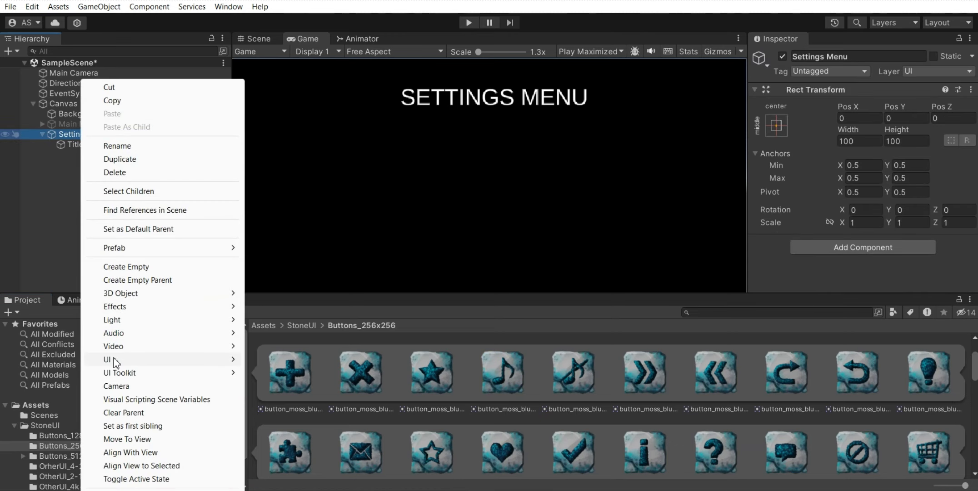
mouse_move(116, 359)
left_click(300, 171)
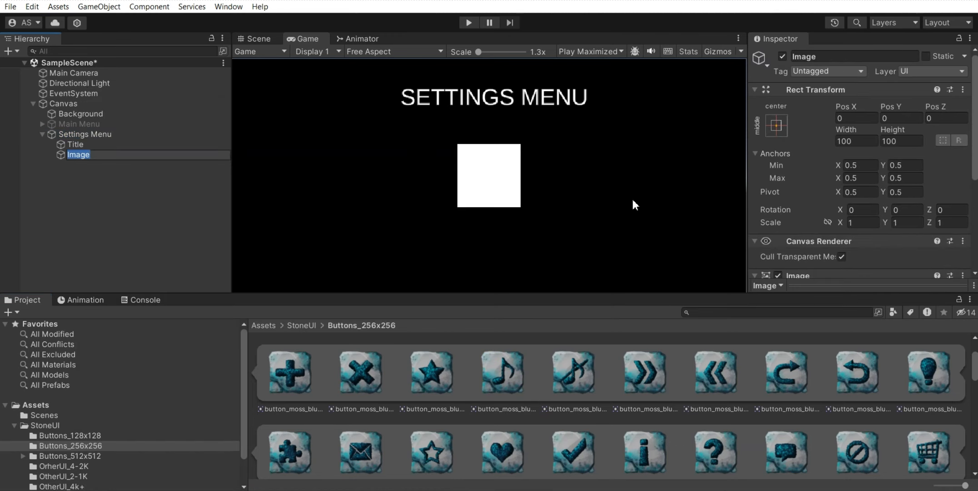
type("Mute b")
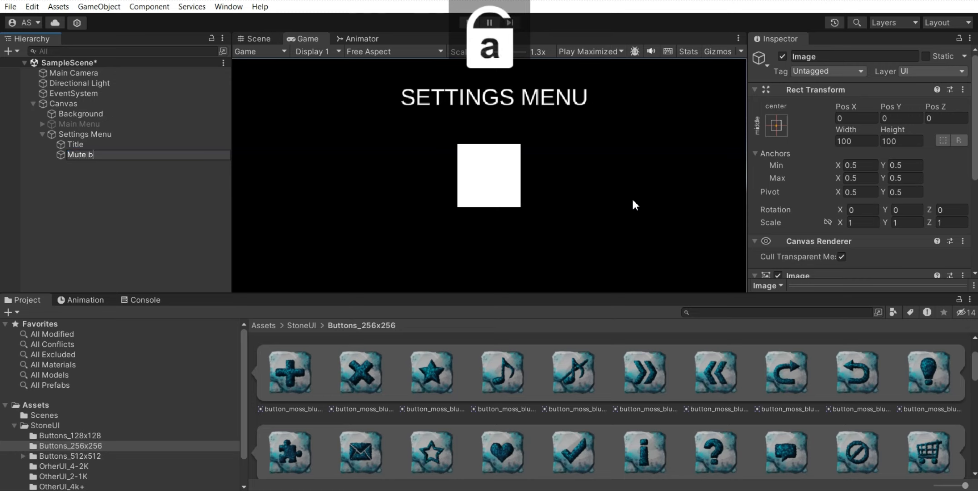
type("utton")
key("Return")
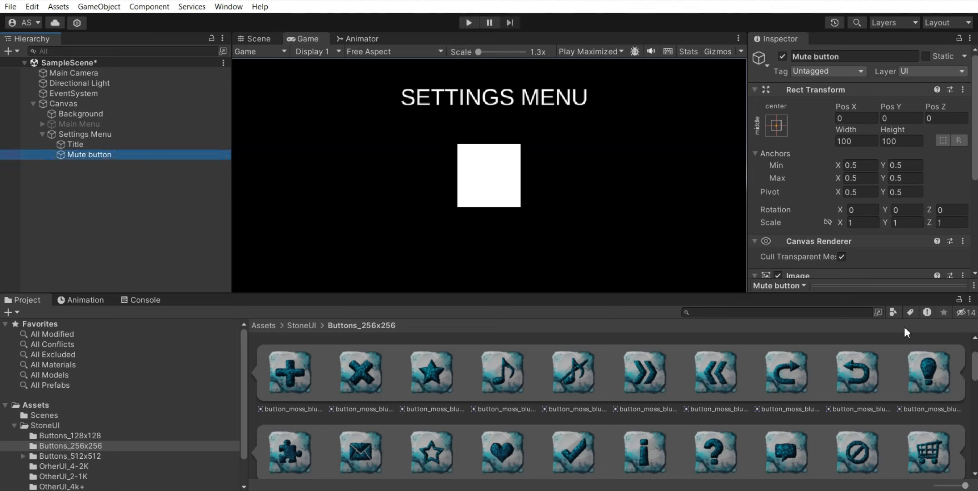
Assign the button_moss_blue_12 sprite as the Mute button's source image and move the button below the canvas centre, at about X 8
scroll(859, 182, "down", 5)
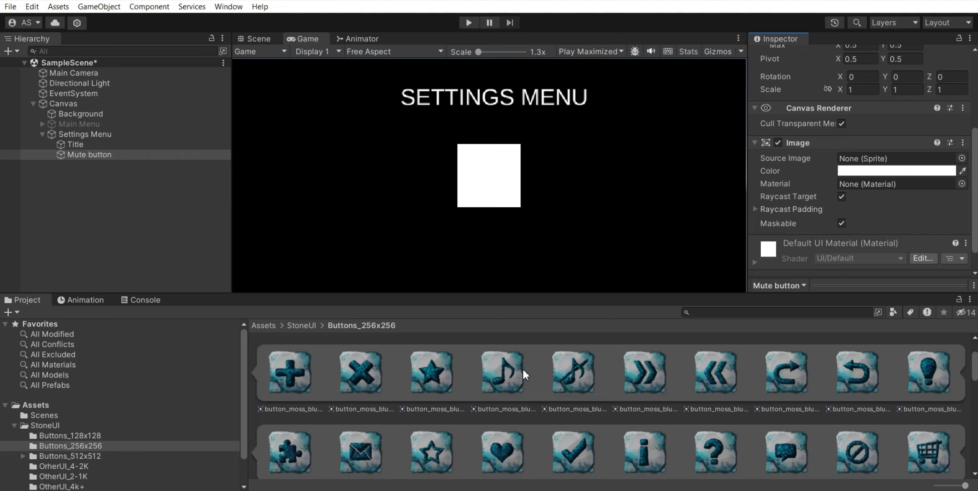
left_click_drag(513, 370, 859, 159)
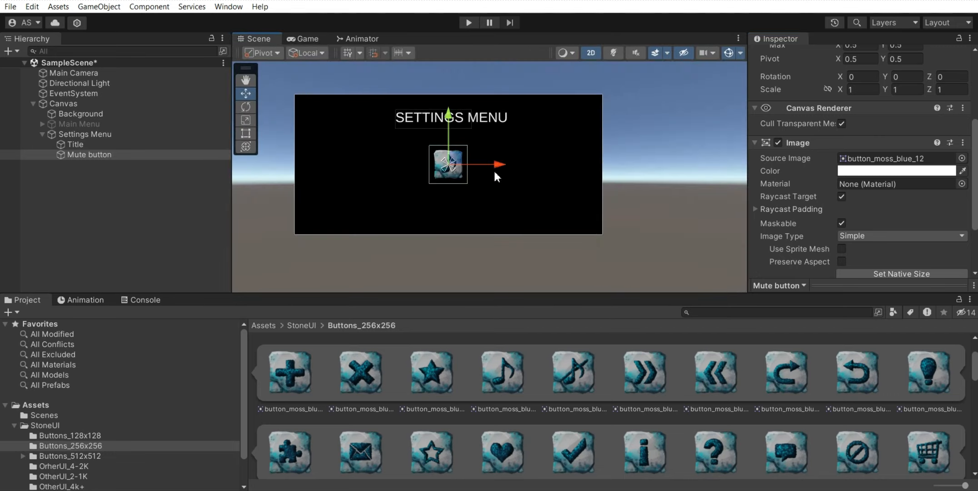
left_click_drag(495, 165, 497, 162)
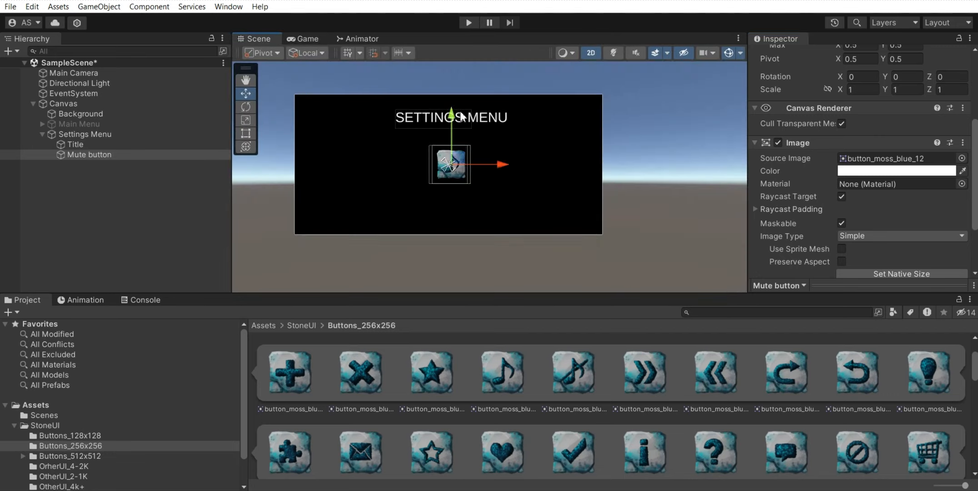
left_click(122, 154)
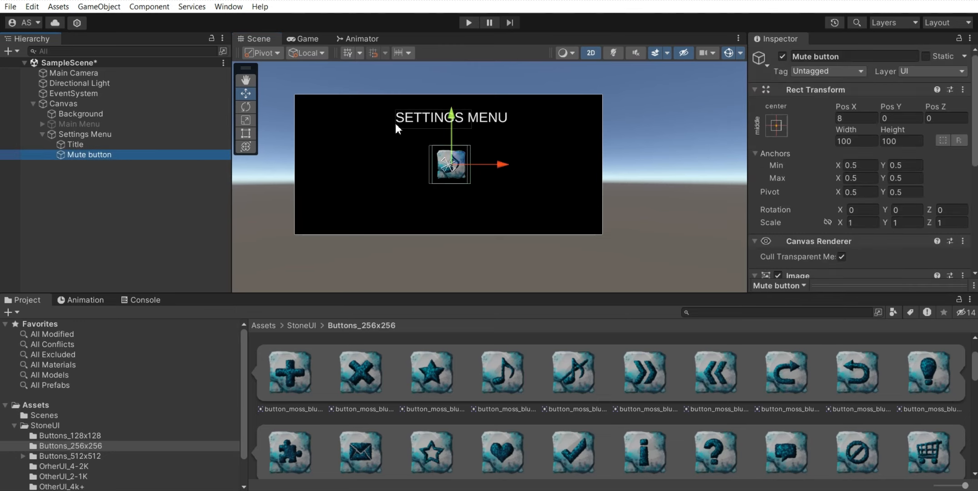
left_click_drag(450, 118, 452, 150)
Add a TextMeshPro text named Mute title under Settings Menu and place it above Mute button in the hierarchy
left_click(122, 133)
right_click(122, 133)
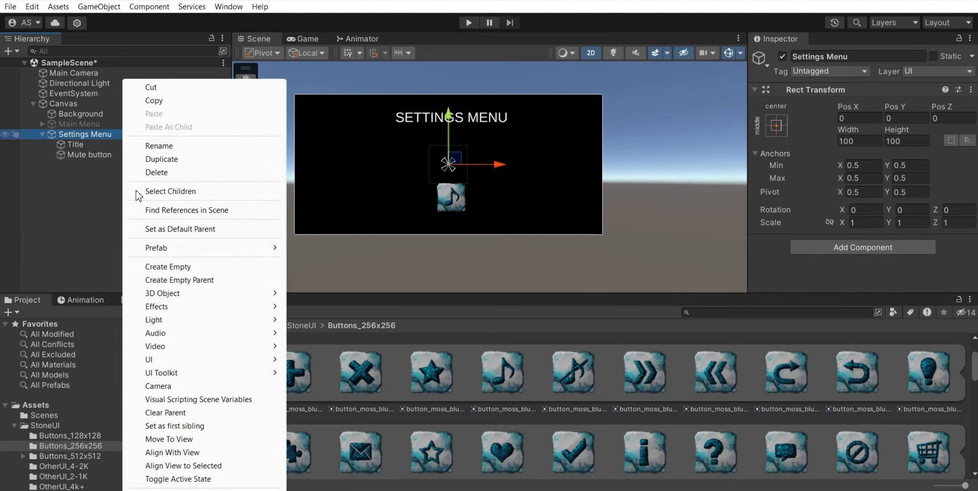
mouse_move(154, 361)
left_click(310, 180)
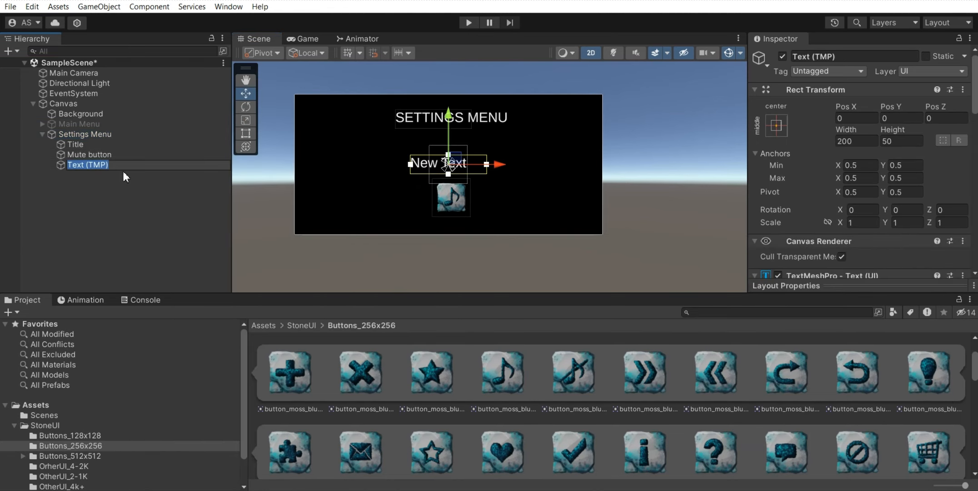
type("Mute title")
key("Return")
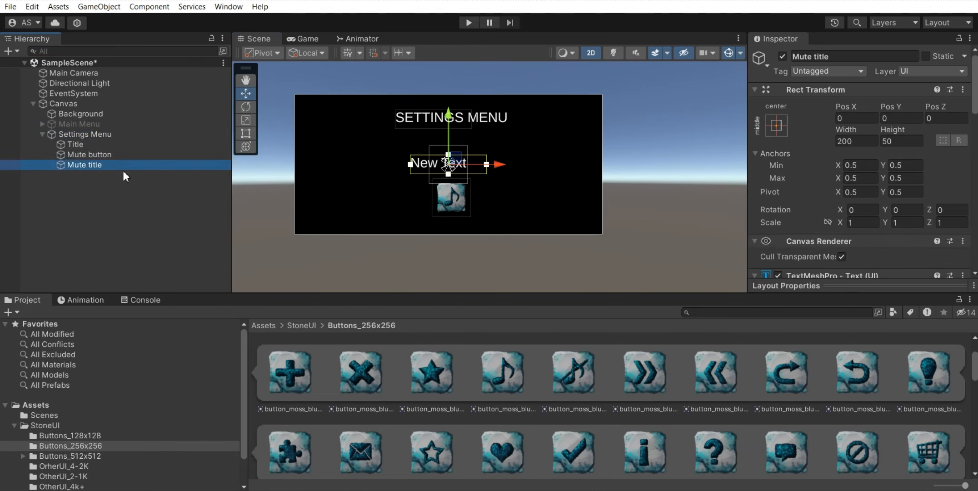
left_click_drag(122, 167, 116, 150)
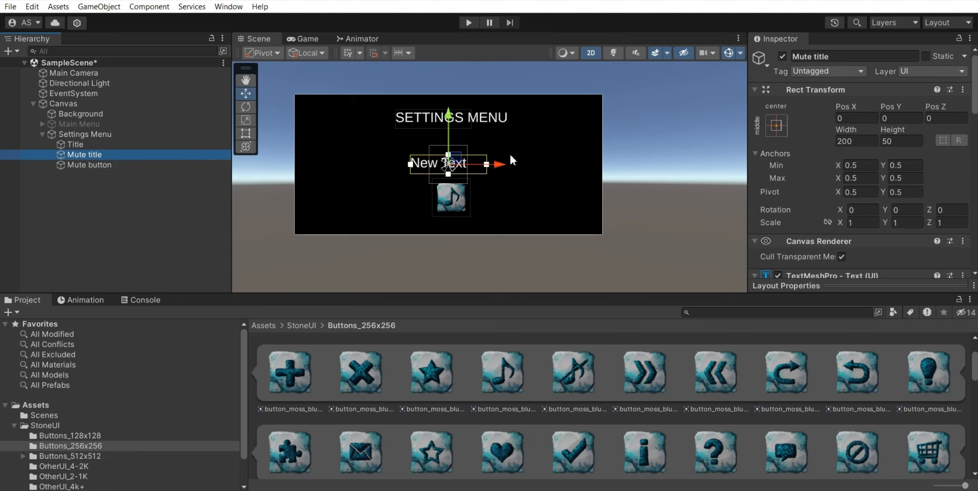
Nudge the Mute title text closer to the note button and set its font size to 25
left_click_drag(503, 164, 514, 164)
left_click_drag(459, 113, 459, 117)
left_click_drag(973, 90, 974, 114)
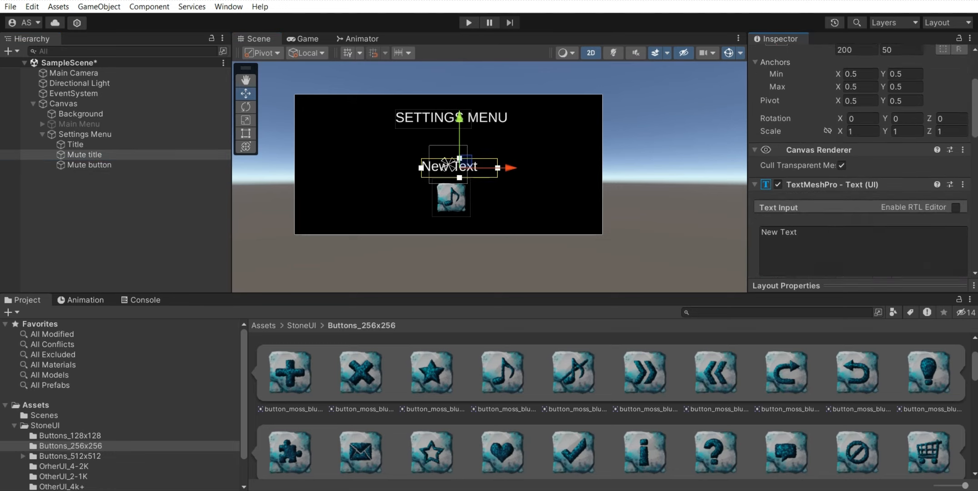
scroll(861, 191, "down", 7)
type("25")
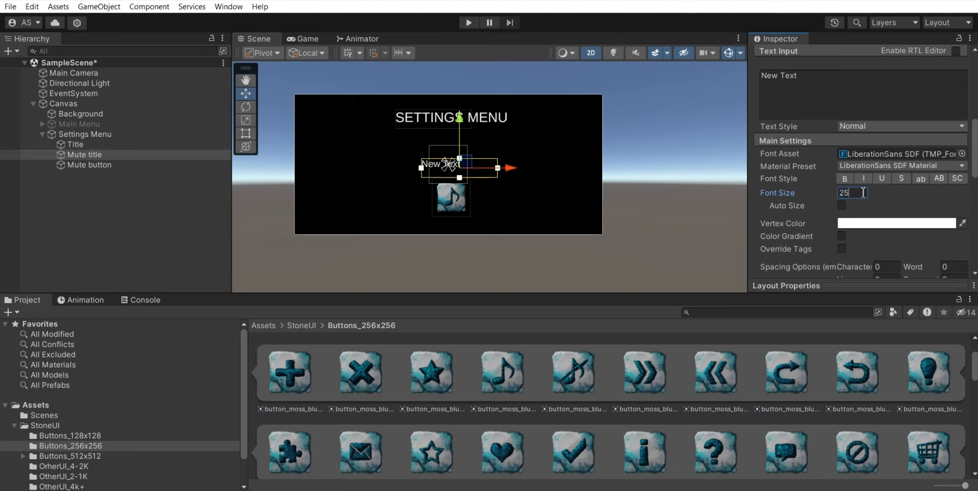
Change the displayed text of the Mute title to Sound
left_click(808, 87)
key("ctrl+a")
type("Mut")
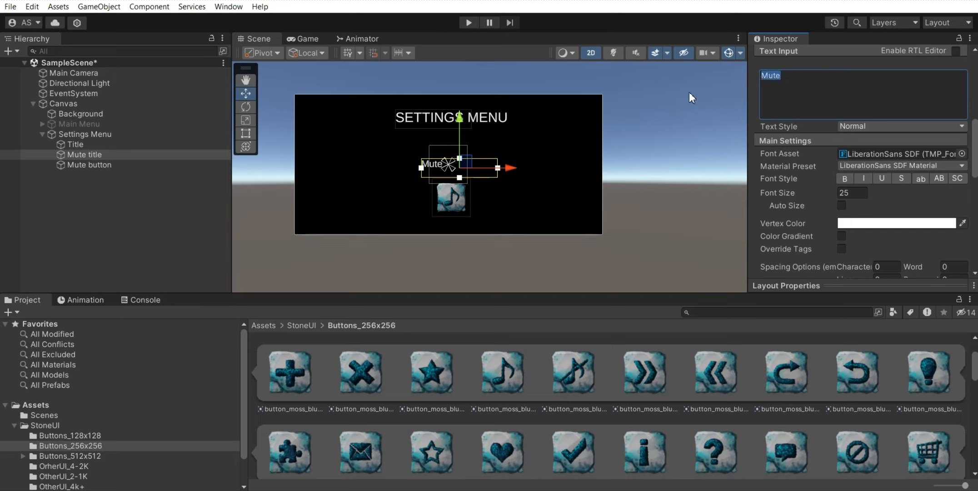
type("Sound")
Centre the Sound label above the music-note button and check the layout in the Game view
left_click_drag(495, 167, 509, 146)
left_click_drag(475, 117, 476, 119)
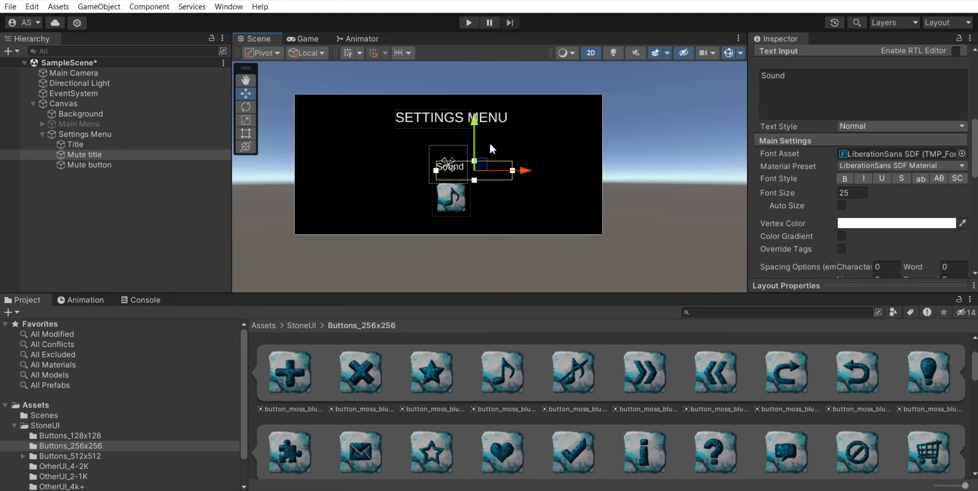
scroll(497, 171, "up", 3)
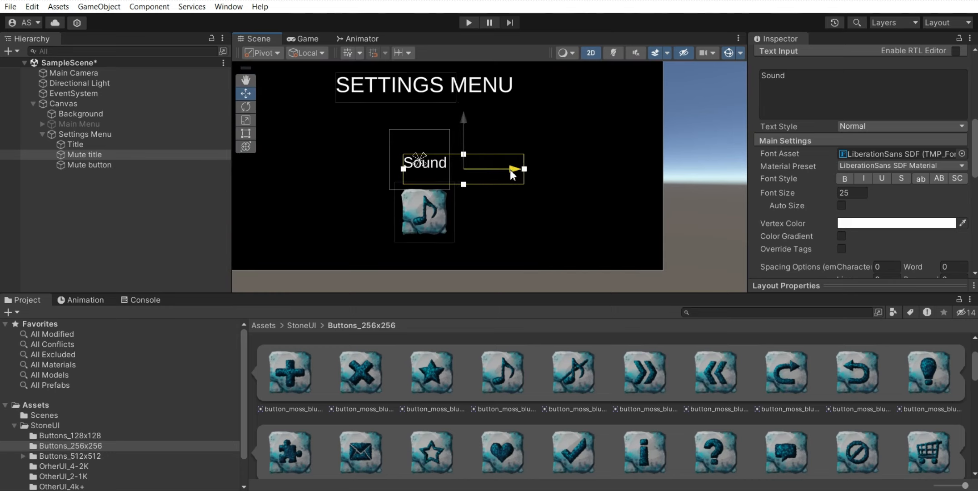
left_click(316, 41)
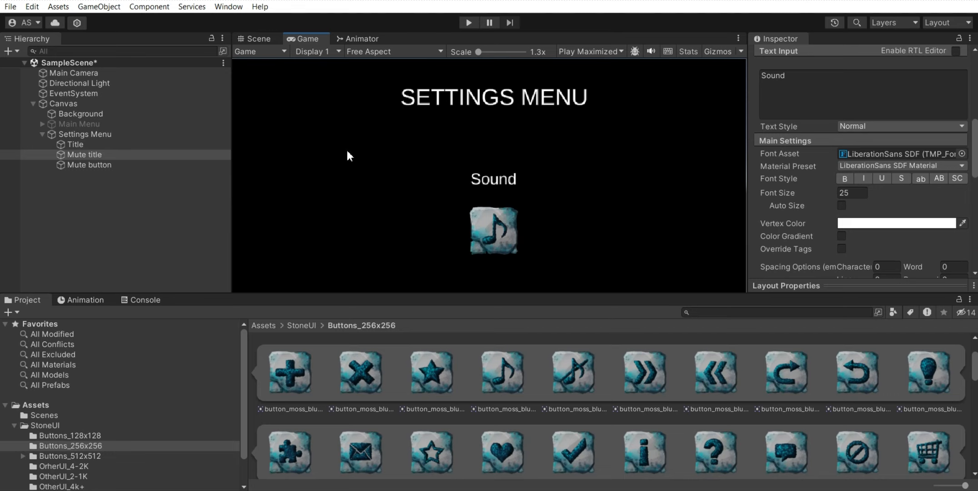
Move the Mute title and Mute button together slightly lower on the canvas in the Scene view
left_click(247, 39)
left_click(108, 164, "ctrl")
left_click_drag(425, 162, 426, 173)
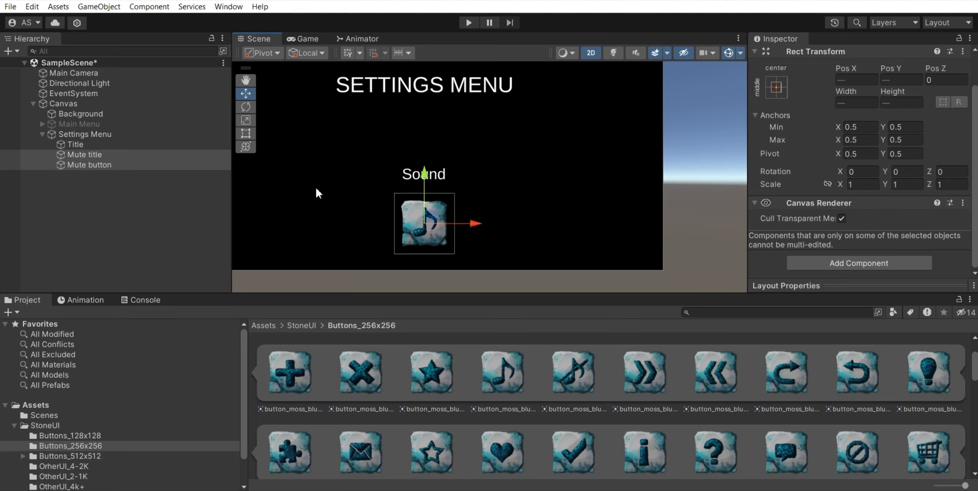
left_click(137, 182)
Add a TextMeshPro dropdown named Quality dropdown under Settings Menu and move it beneath the title to about X 13, Y 67
left_click(99, 136)
right_click(99, 137)
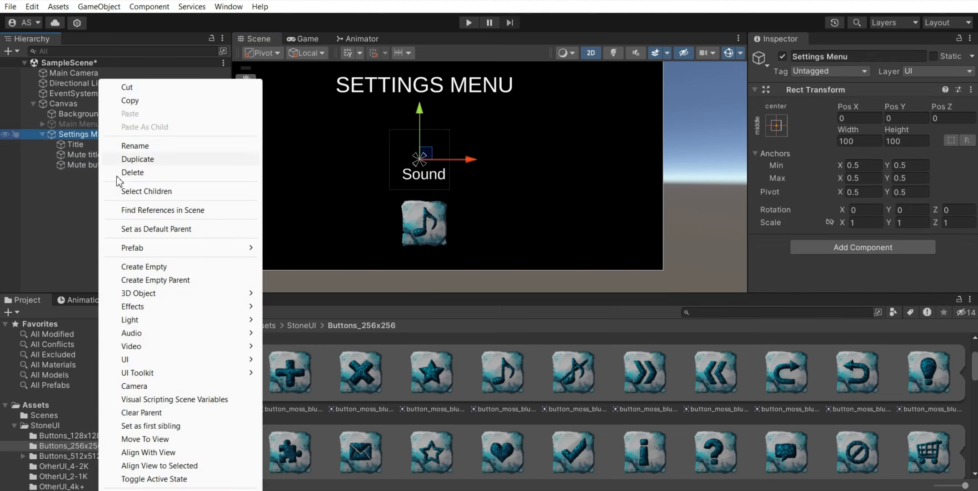
mouse_move(146, 362)
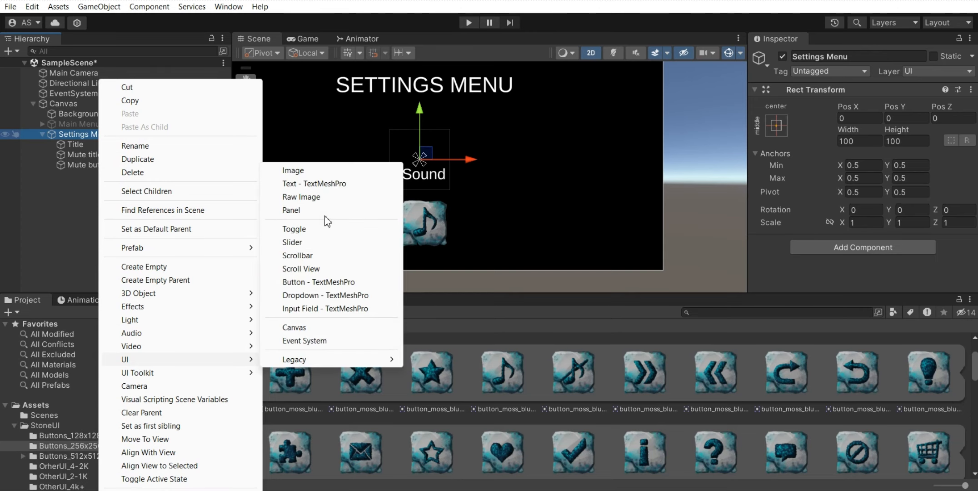
left_click(326, 296)
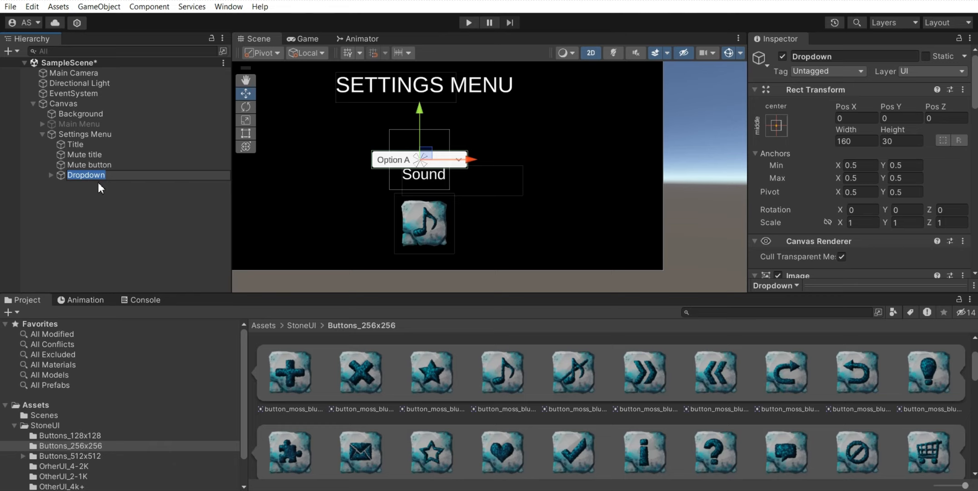
type("Q")
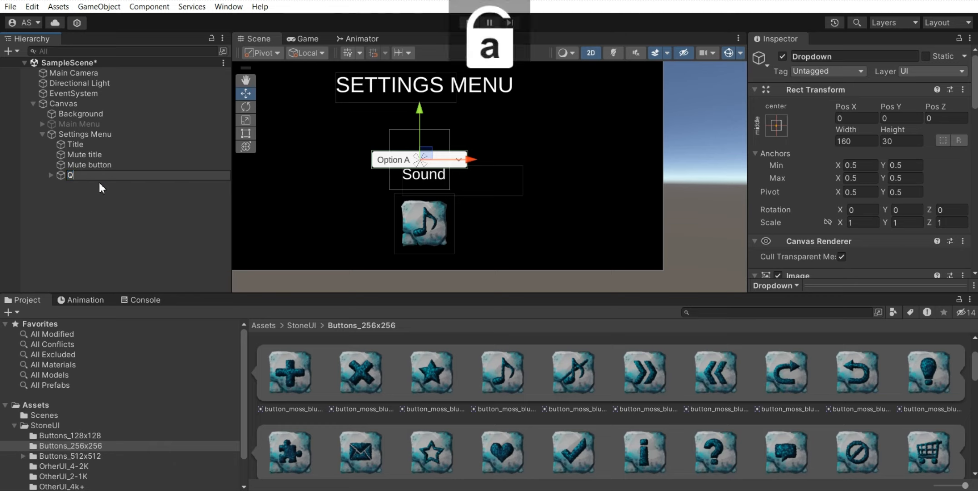
type("uality dropdown")
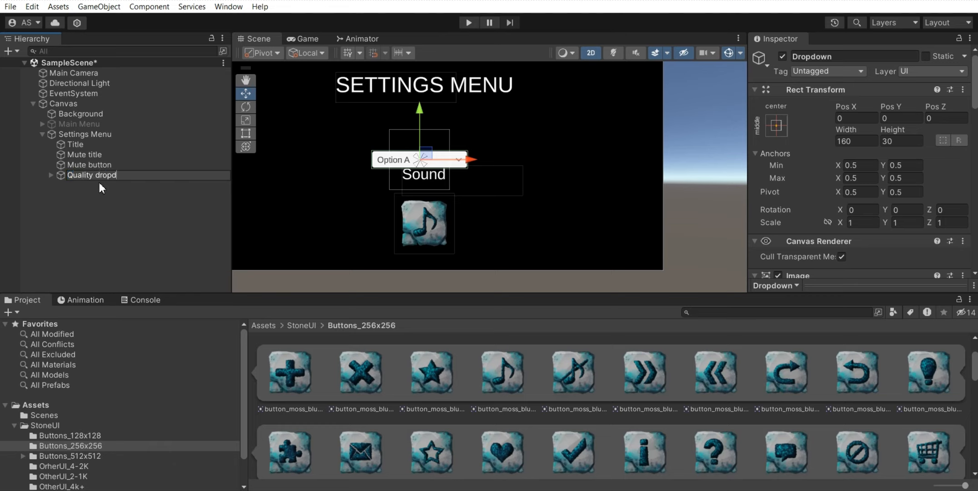
key("Return")
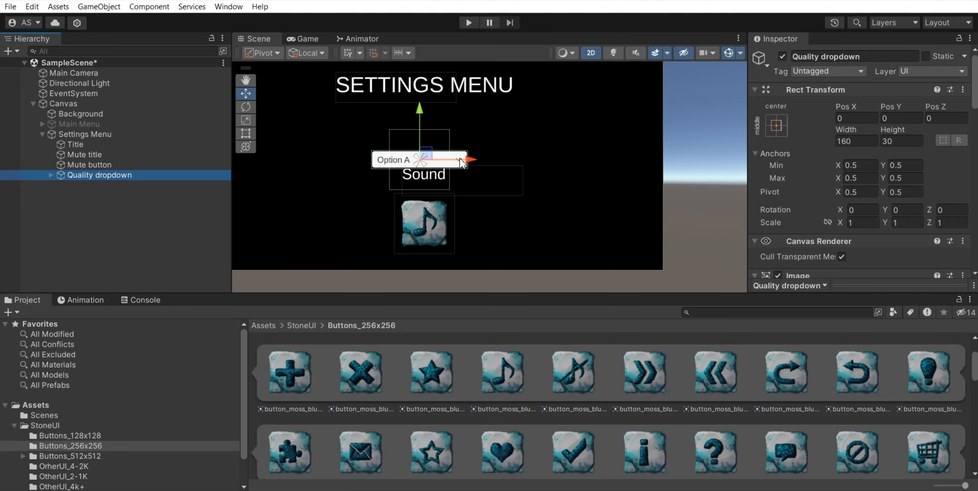
left_click_drag(462, 160, 470, 160)
left_click_drag(425, 115, 427, 75)
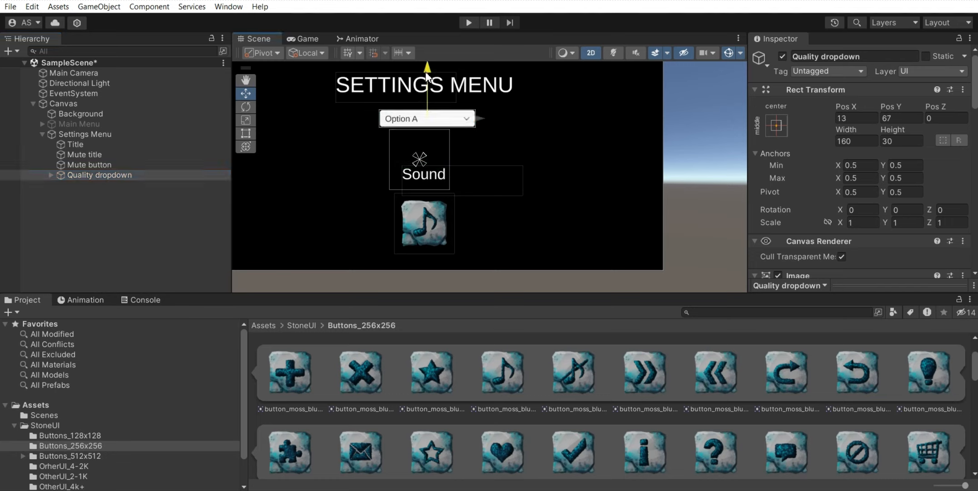
Rename the Quality dropdown's three options to High, Medium and Low, and collapse its child objects in the hierarchy
left_click(51, 175)
scroll(859, 182, "down", 4)
scroll(781, 152, "down", 12)
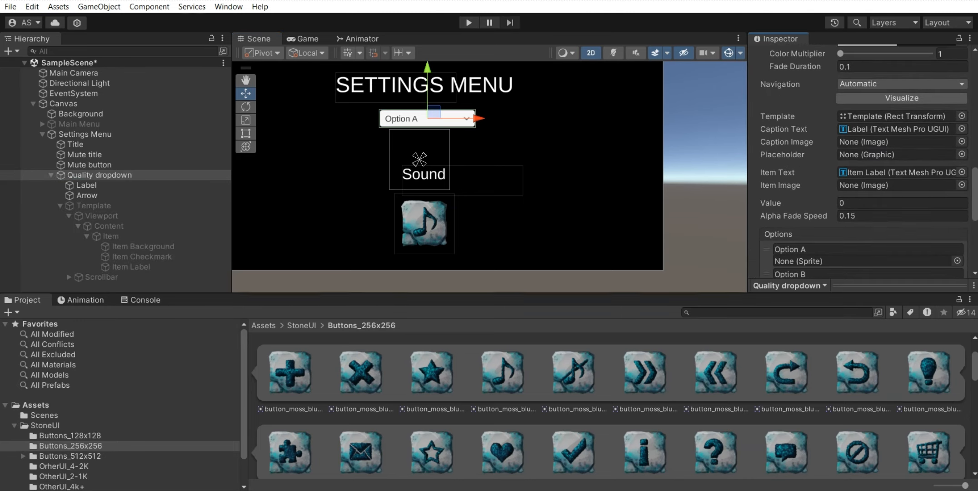
left_click(814, 159)
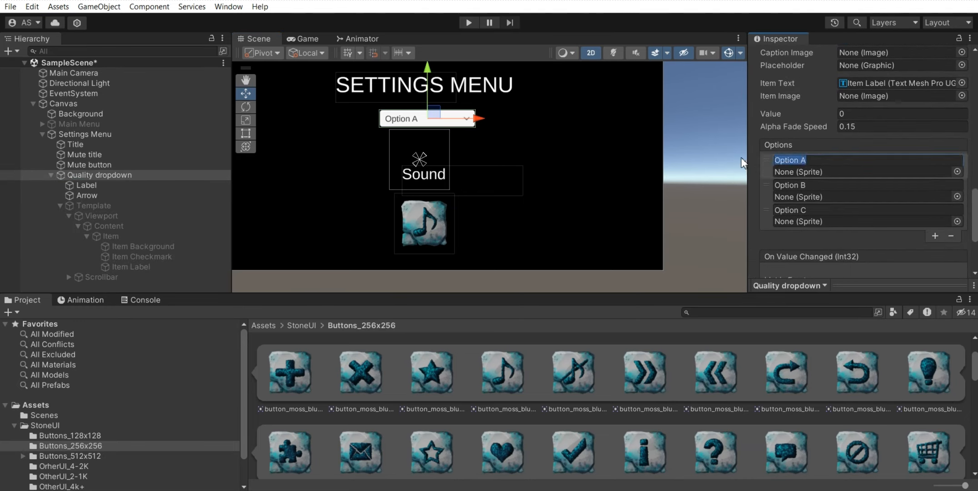
type("High")
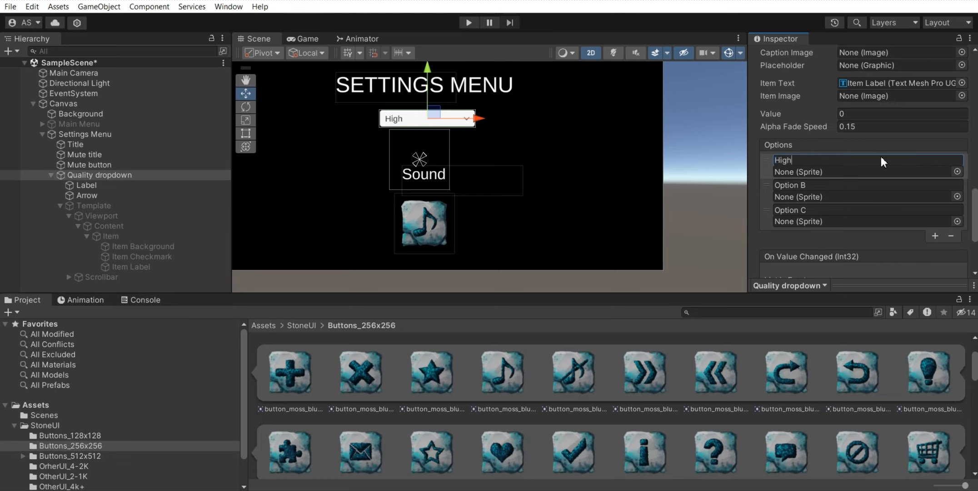
left_click(839, 184)
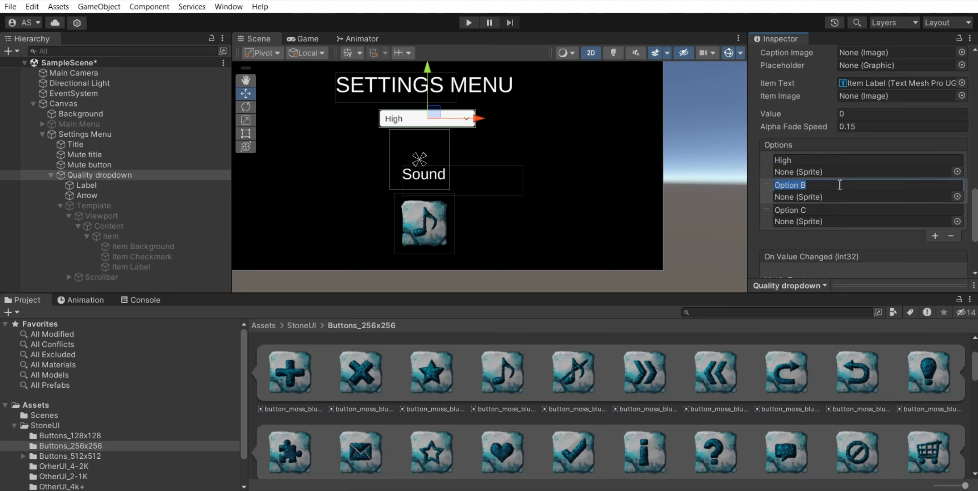
type("Medium")
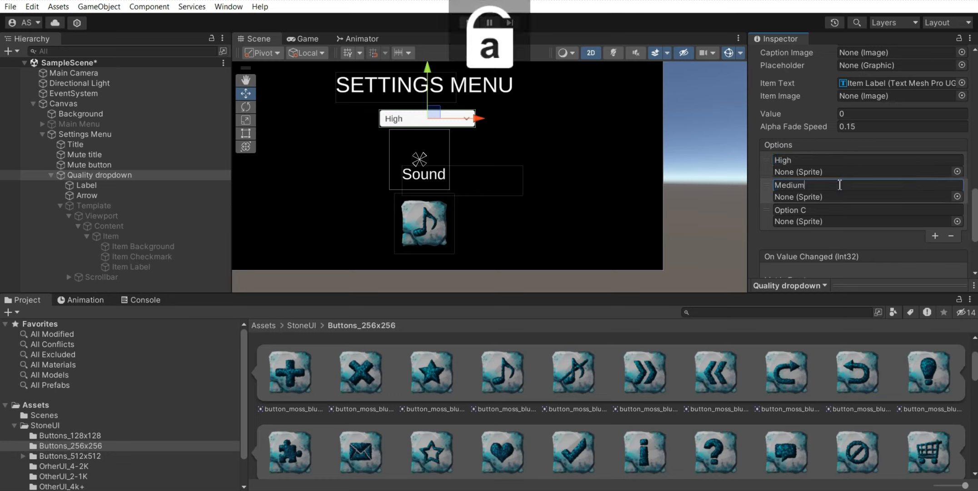
left_click(806, 209)
type("Low")
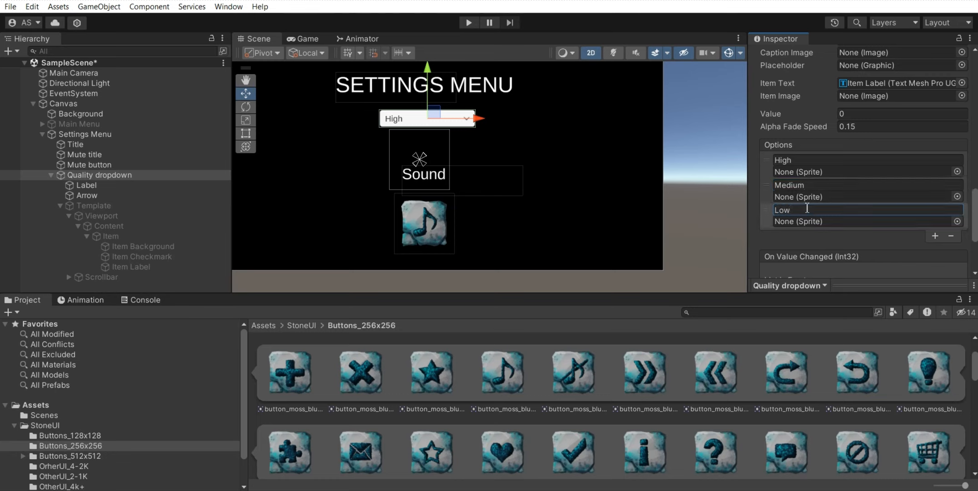
left_click(69, 215)
left_click(60, 206)
left_click(51, 175)
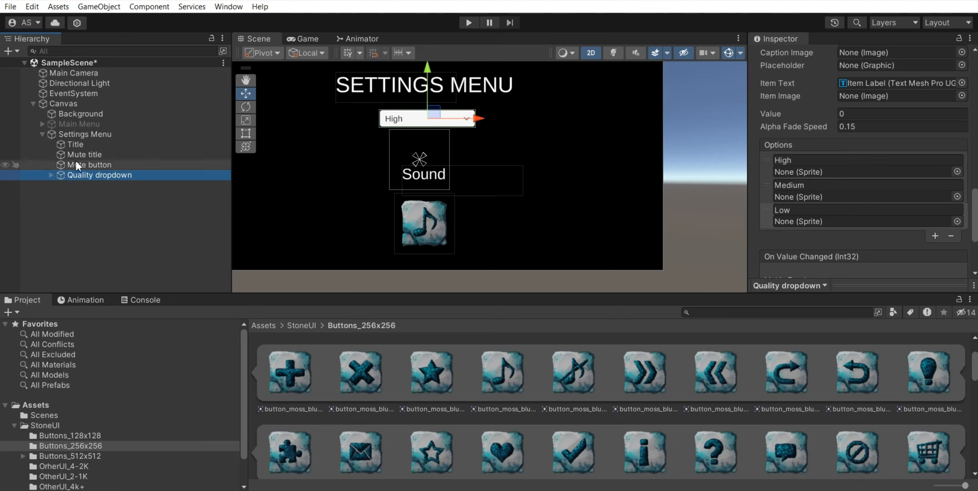
Add a Button component to the Mute button object and preview the settings menu in the Game view
left_click(78, 155)
left_click(83, 162)
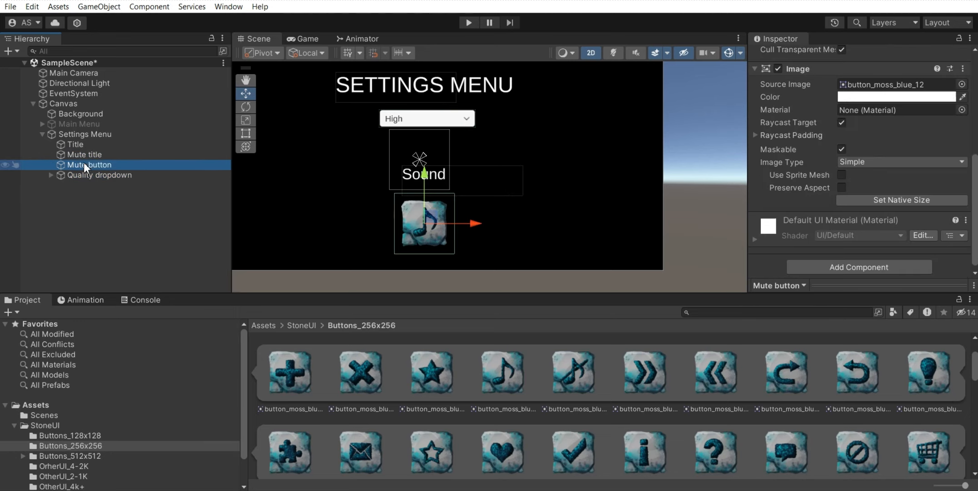
left_click(874, 265)
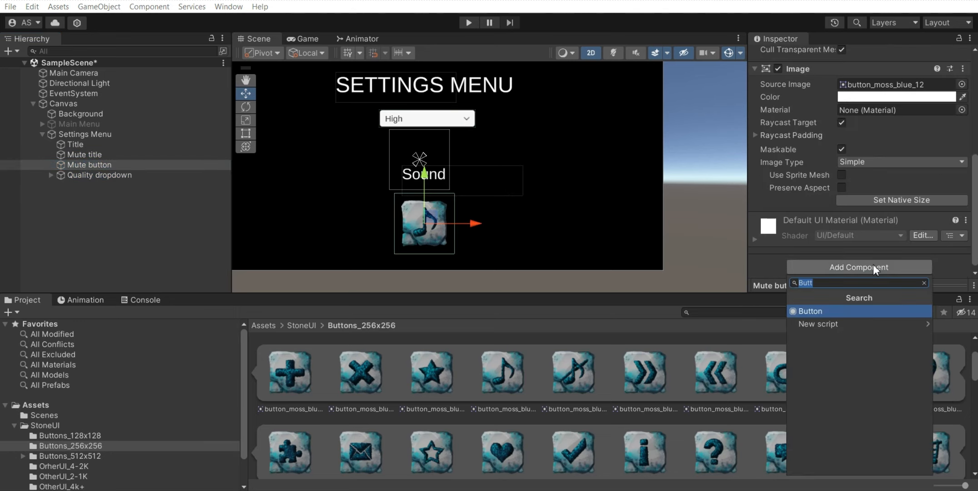
key("Return")
scroll(928, 234, "down", 5)
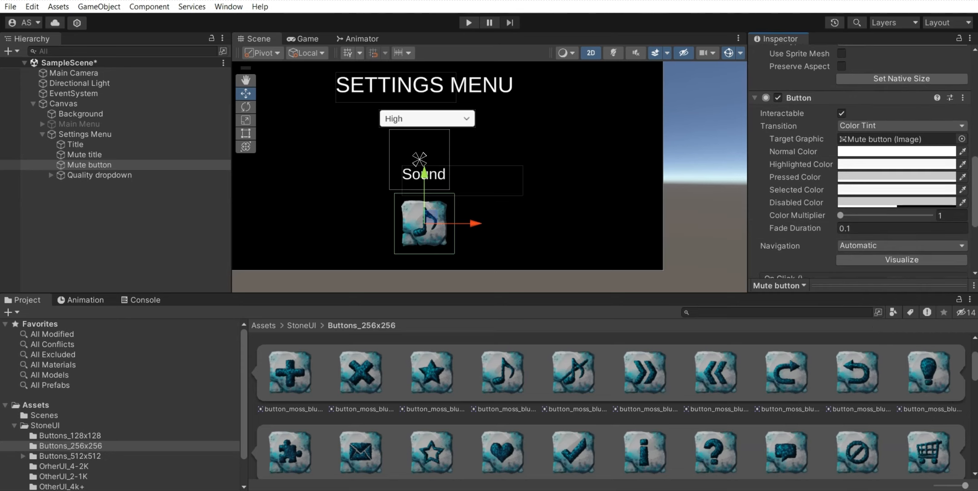
key("q")
middle_click_drag(503, 154, 512, 169)
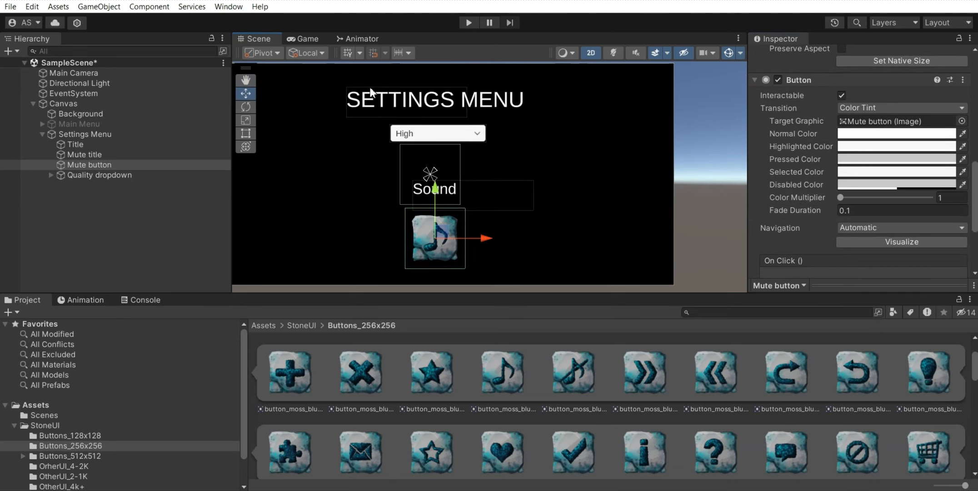
left_click(307, 39)
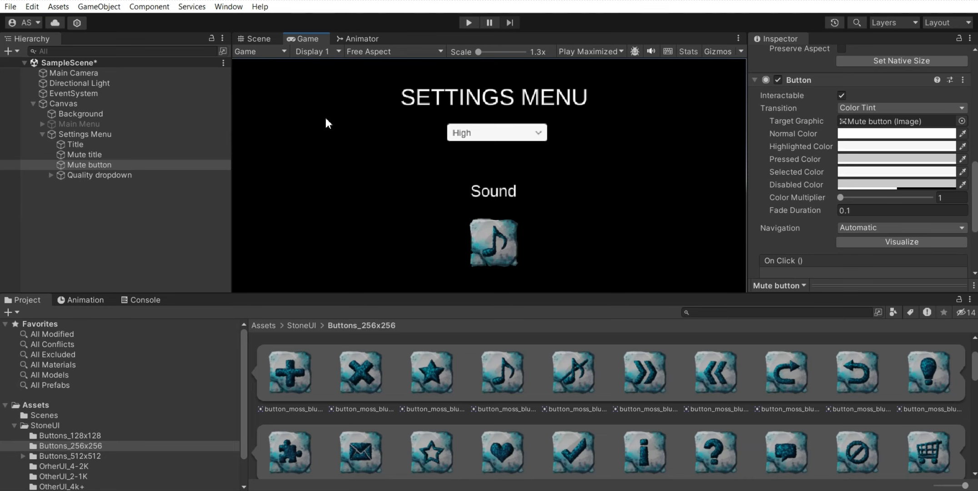
Add a TextMeshPro button named Exit button under Settings Menu
left_click(64, 133)
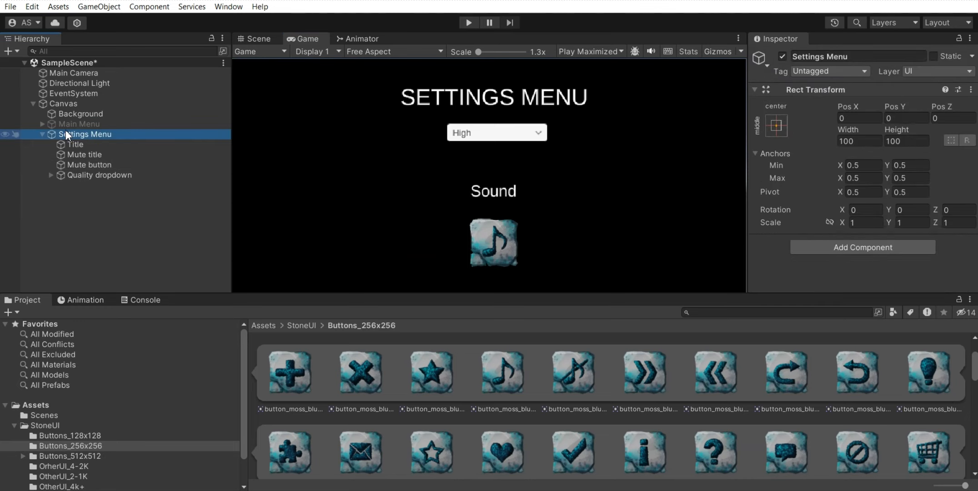
right_click(66, 133)
mouse_move(118, 360)
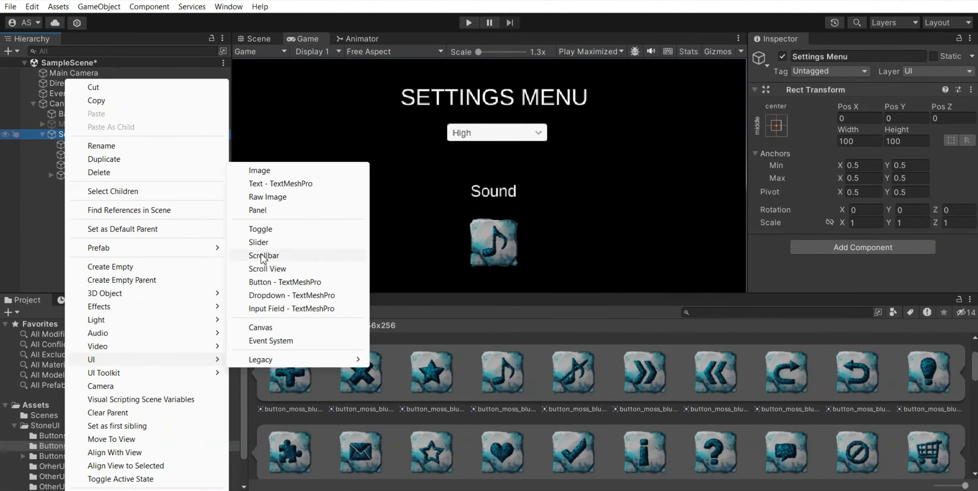
left_click(272, 282)
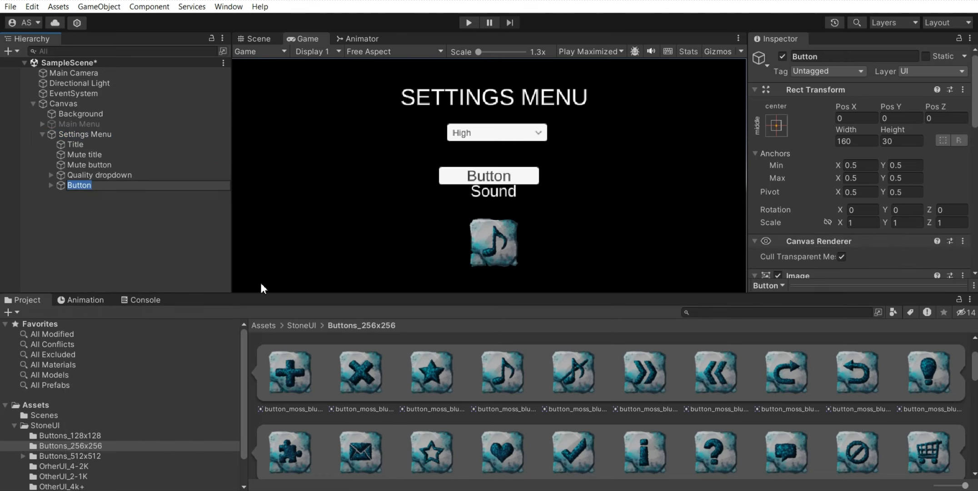
type("Exit bu")
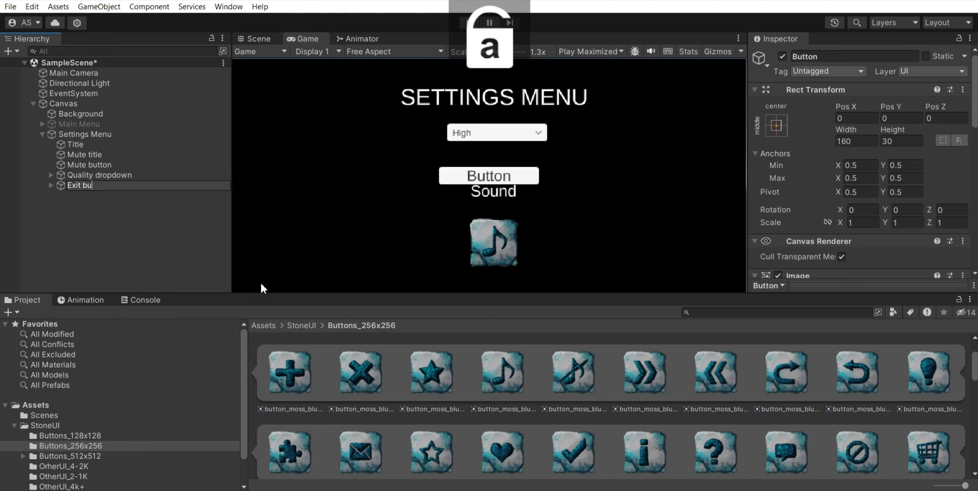
type("tton")
key("Return")
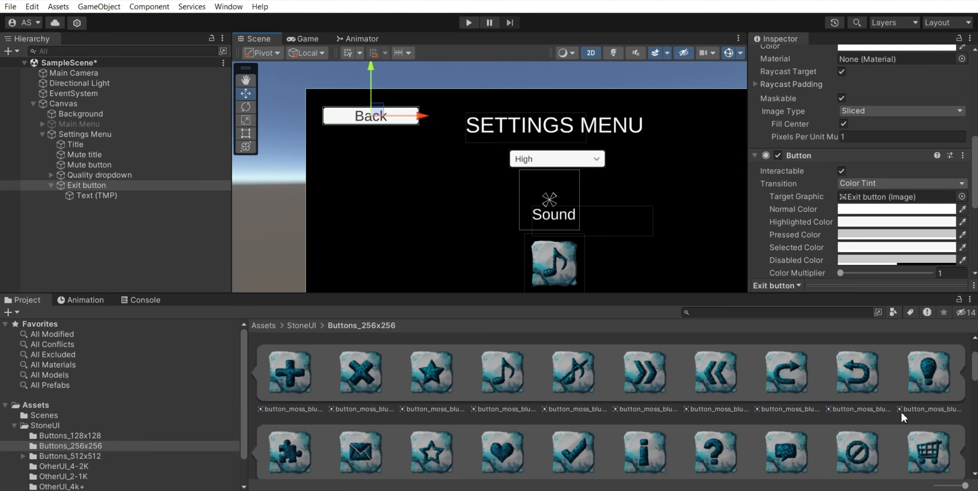
Set the Exit button's source image to the purple Stone UI house sprite and delete its Text (TMP) child
left_click_drag(973, 365, 974, 413)
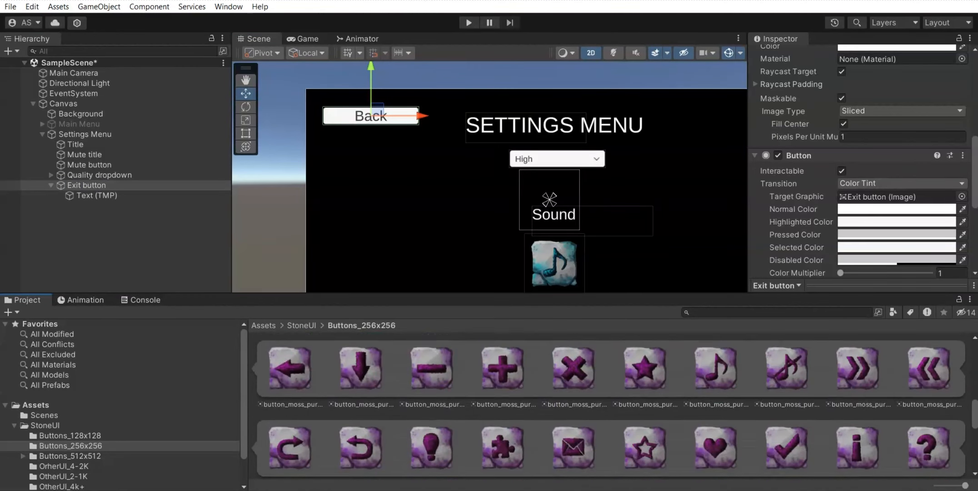
scroll(609, 405, "down", 10)
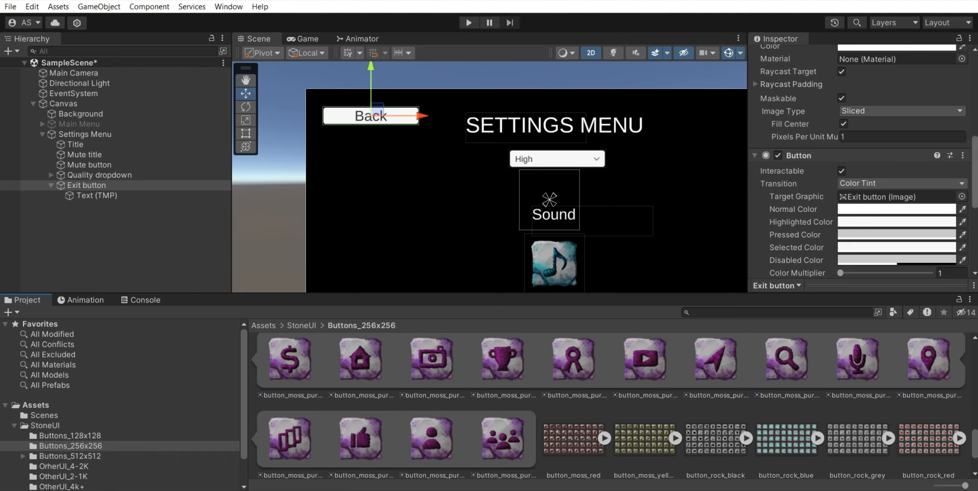
scroll(851, 182, "up", 5)
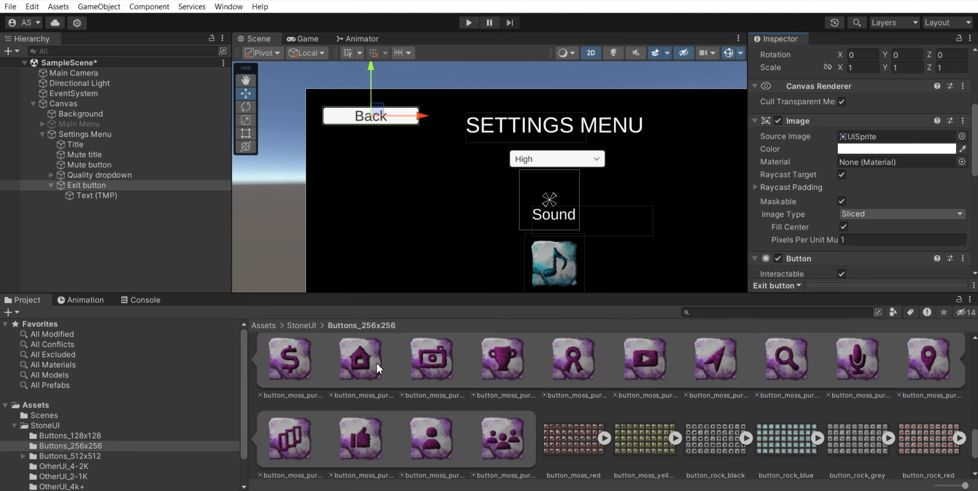
left_click_drag(379, 366, 886, 137)
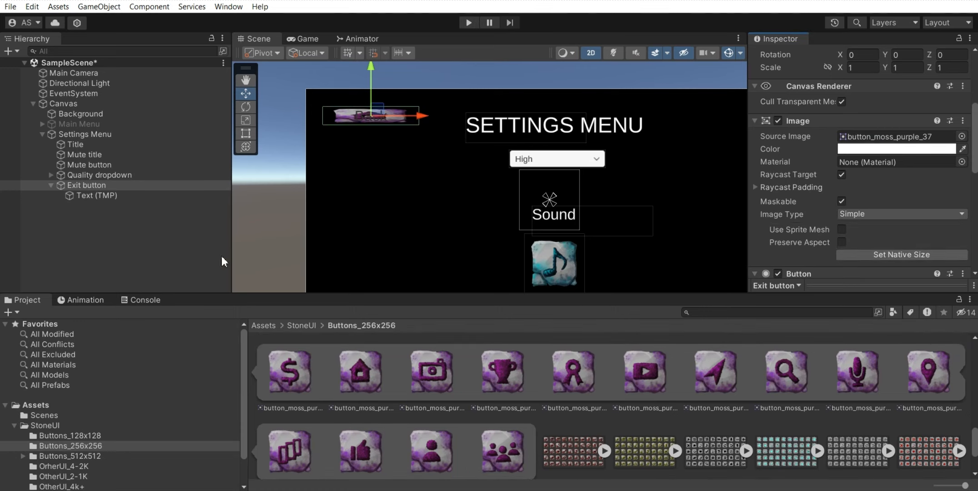
left_click(103, 195)
key("Delete")
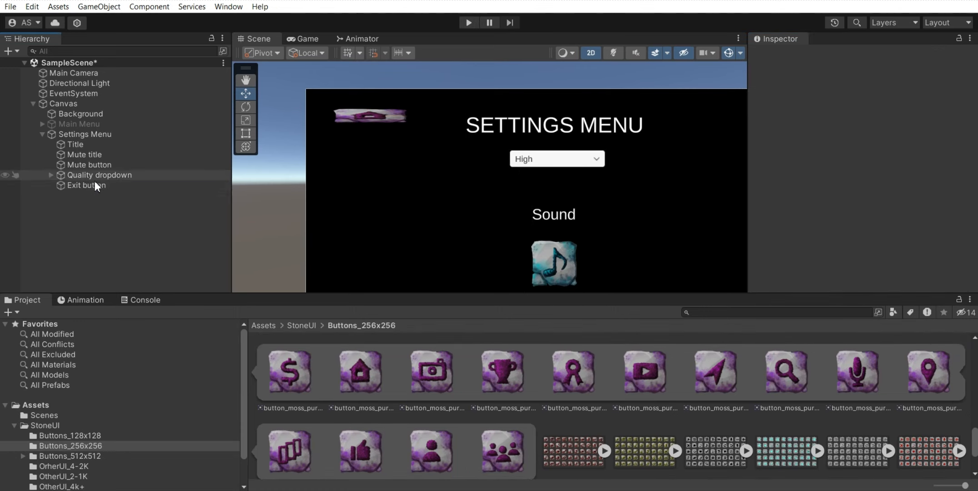
Scale the Exit button to a roughly square icon, move it into the canvas's upper-left corner, and check it in the Game view
left_click(94, 185)
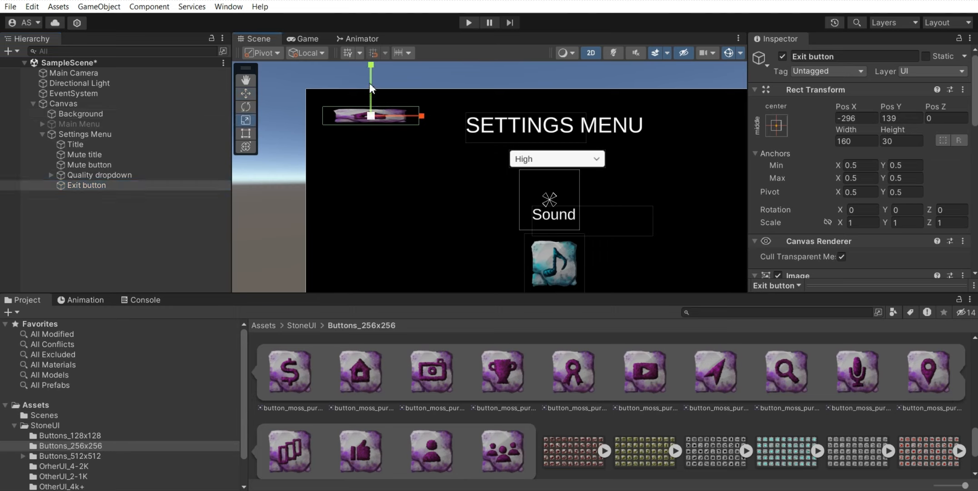
left_click_drag(370, 83, 377, 8)
middle_click_drag(383, 199, 381, 253)
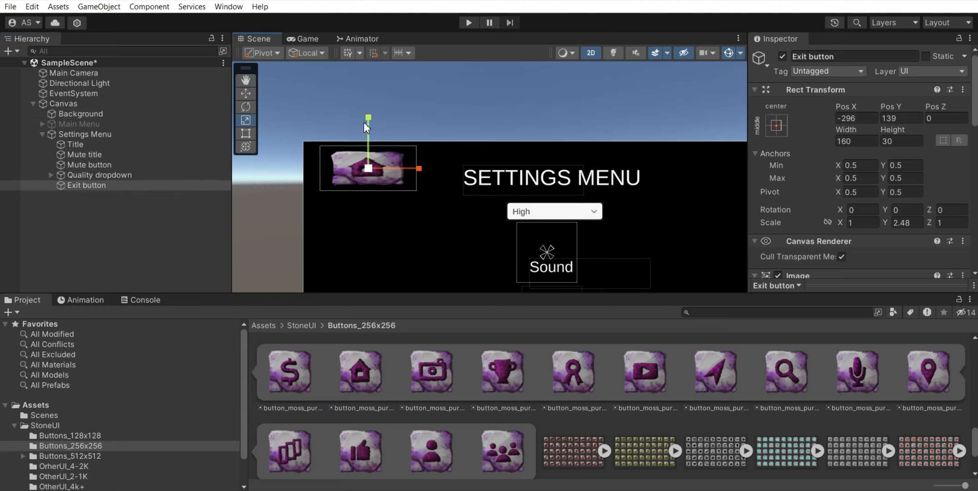
left_click_drag(409, 170, 397, 169)
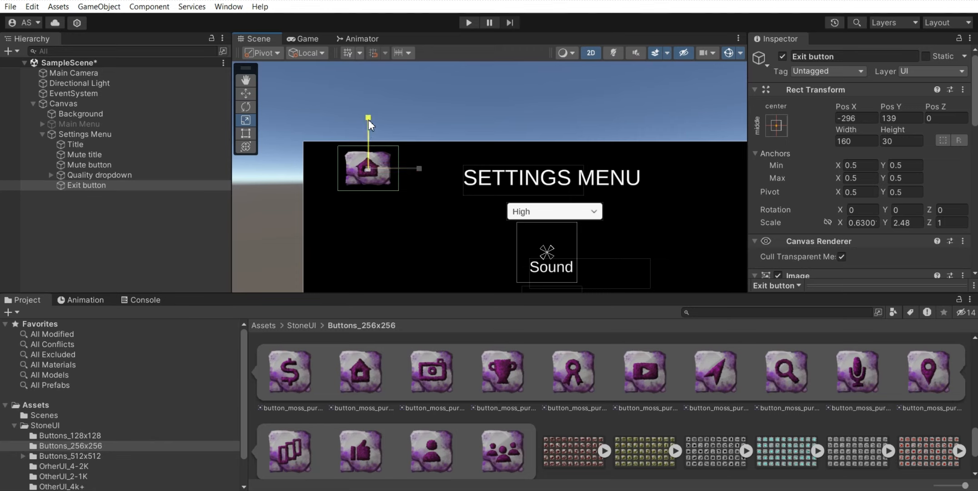
left_click_drag(368, 118, 368, 113)
left_click_drag(418, 169, 380, 166)
left_click(251, 93)
left_click(471, 127)
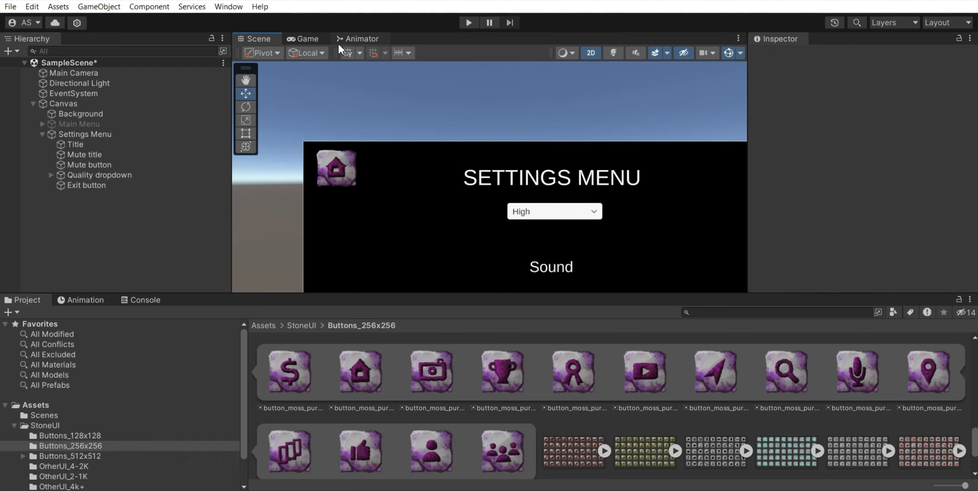
left_click(307, 38)
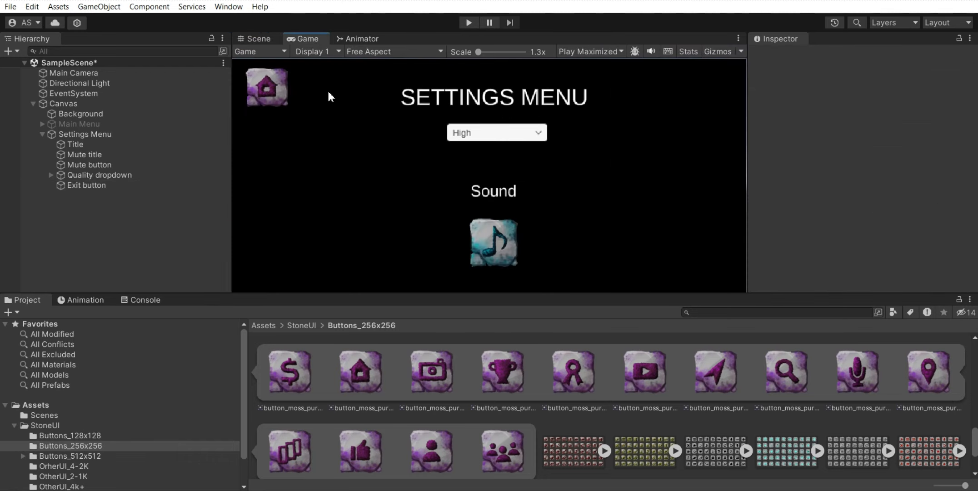
Collapse and deactivate the Settings Menu object in the hierarchy, and activate the Main Menu object
left_click(260, 36)
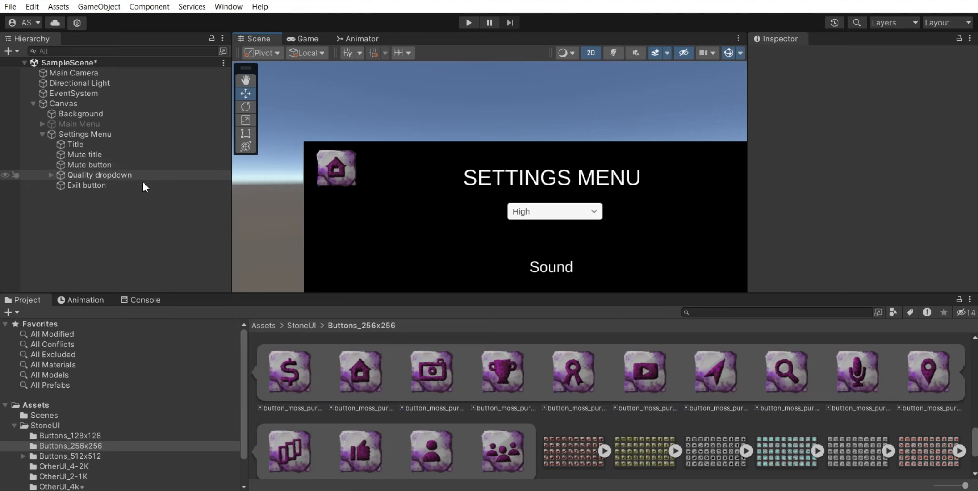
middle_click_drag(391, 203, 428, 129)
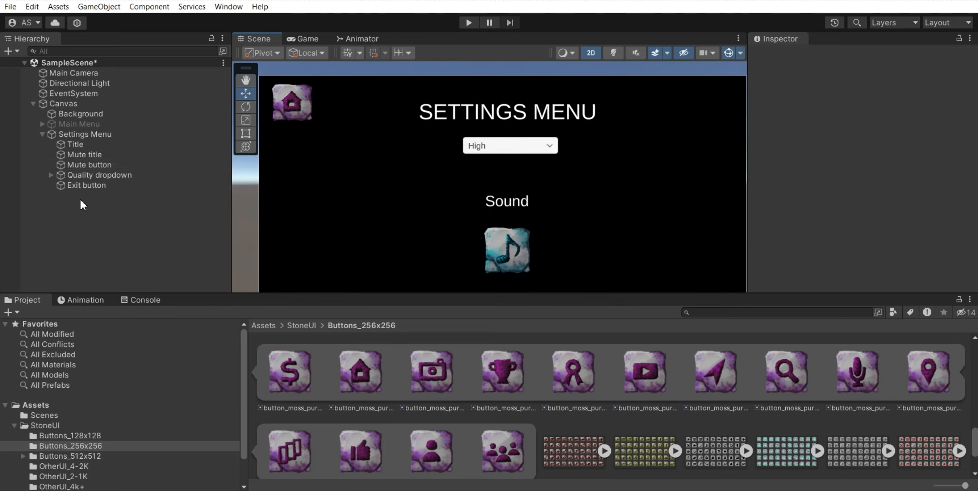
left_click(94, 166)
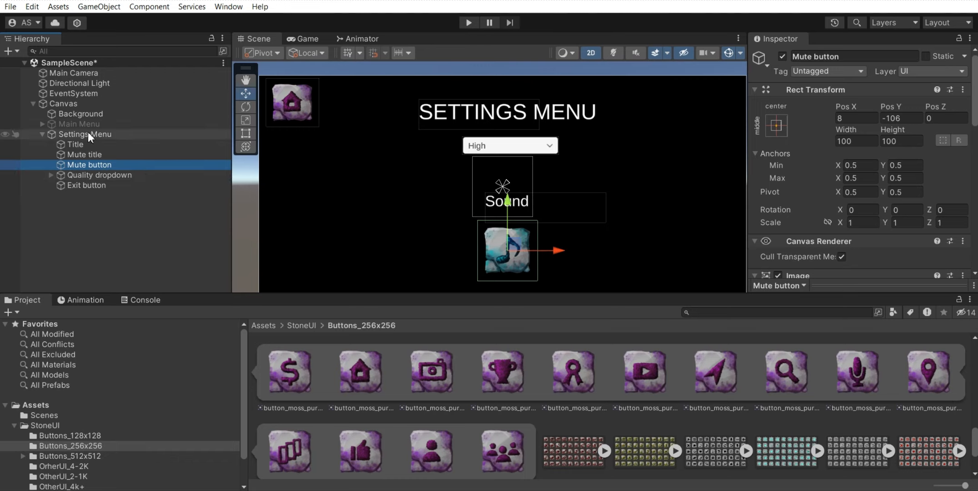
left_click(38, 134)
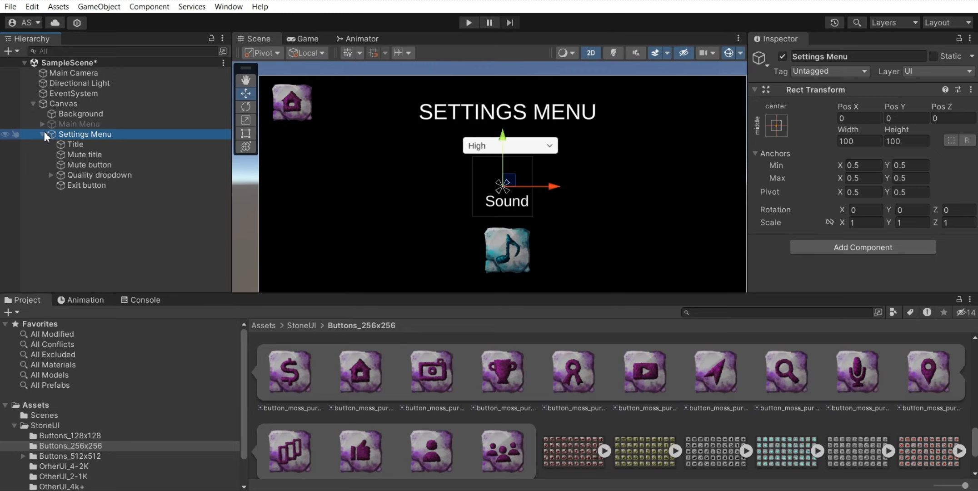
left_click(43, 133)
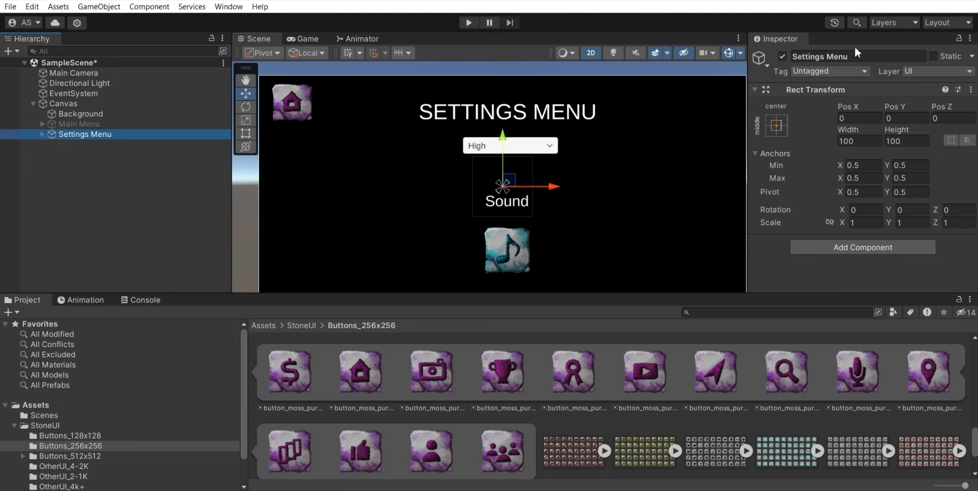
left_click(782, 56)
left_click(131, 124)
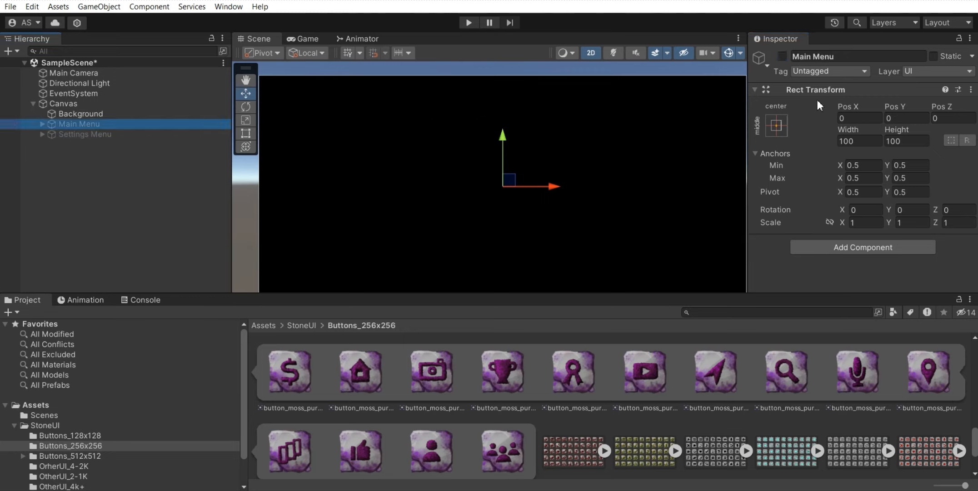
left_click(782, 56)
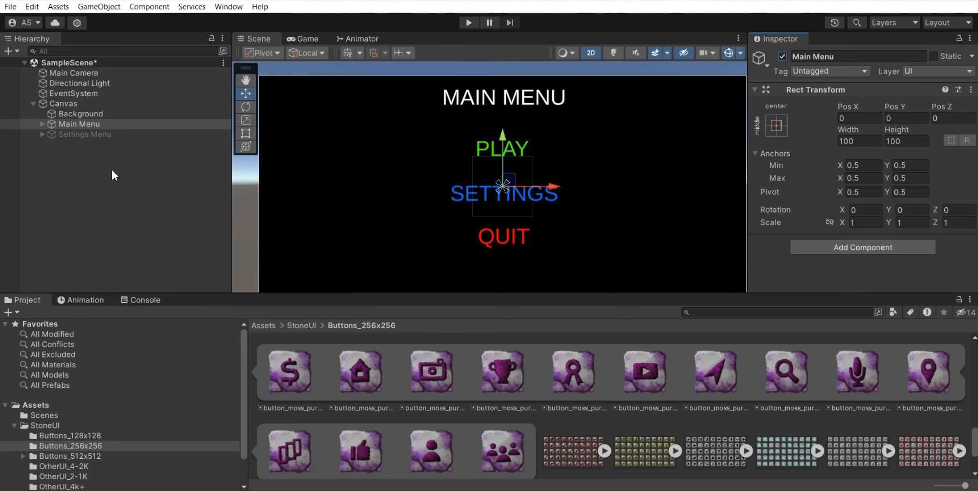
Add an On Click event to the Main Menu's Settings button that calls GameObject.SetActive on Settings Menu with the value enabled
left_click(42, 124)
left_click(78, 155)
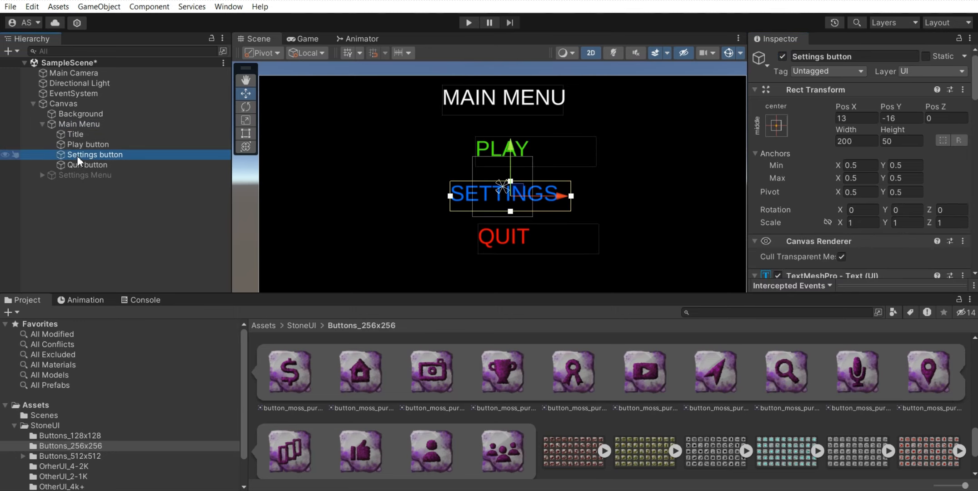
left_click_drag(974, 78, 974, 216)
left_click(936, 218)
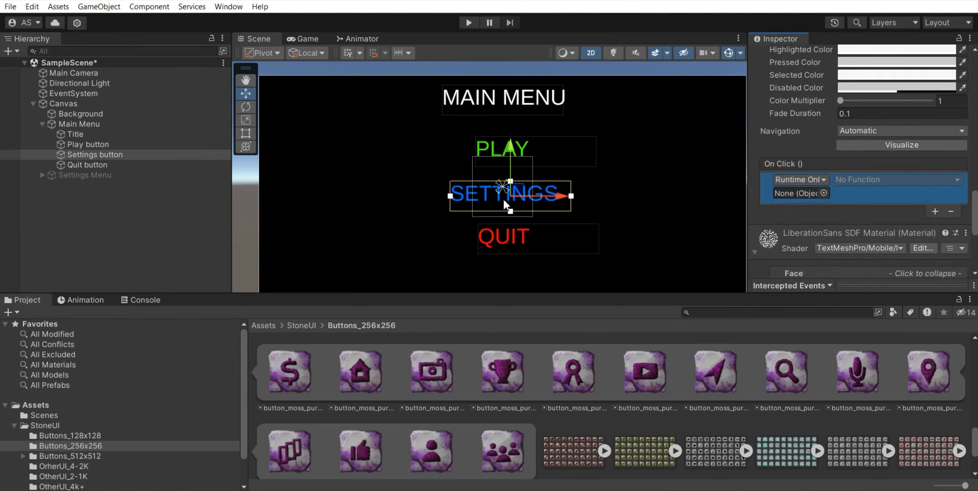
left_click_drag(84, 175, 791, 194)
left_click(856, 180)
mouse_move(902, 221)
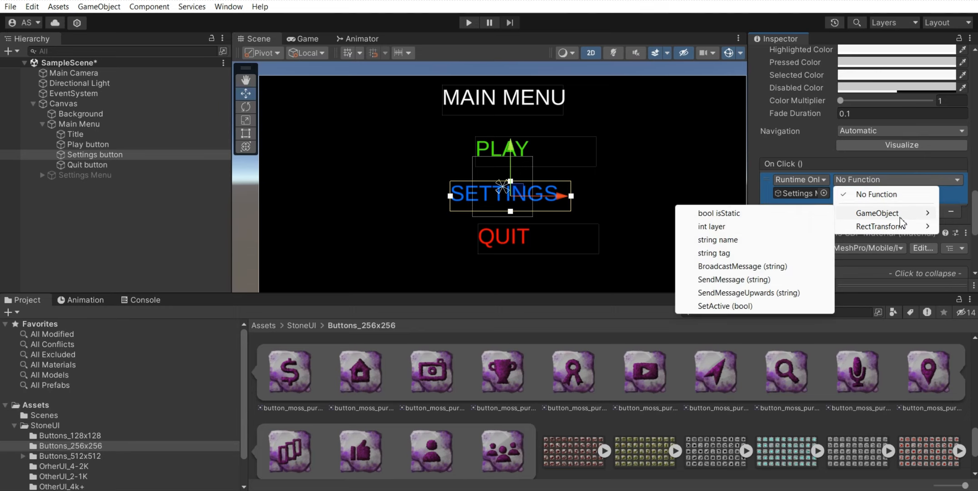
left_click(724, 306)
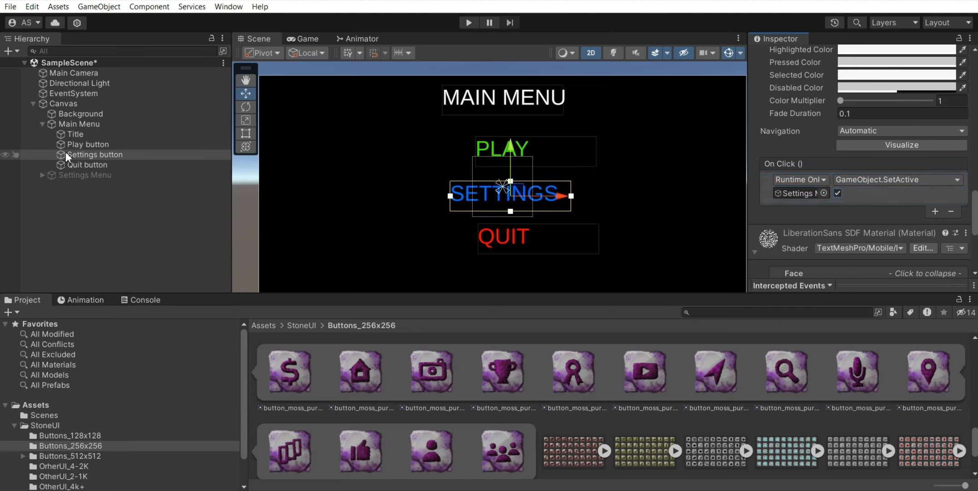
left_click(110, 222)
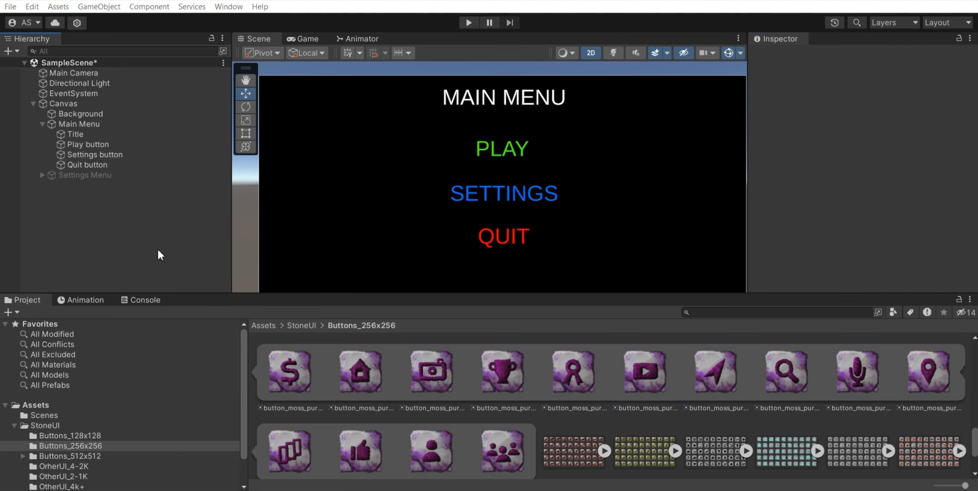
Collapse the StoneUI folder, show the contents of the Scenes folder, and save SampleScene
left_click(14, 425)
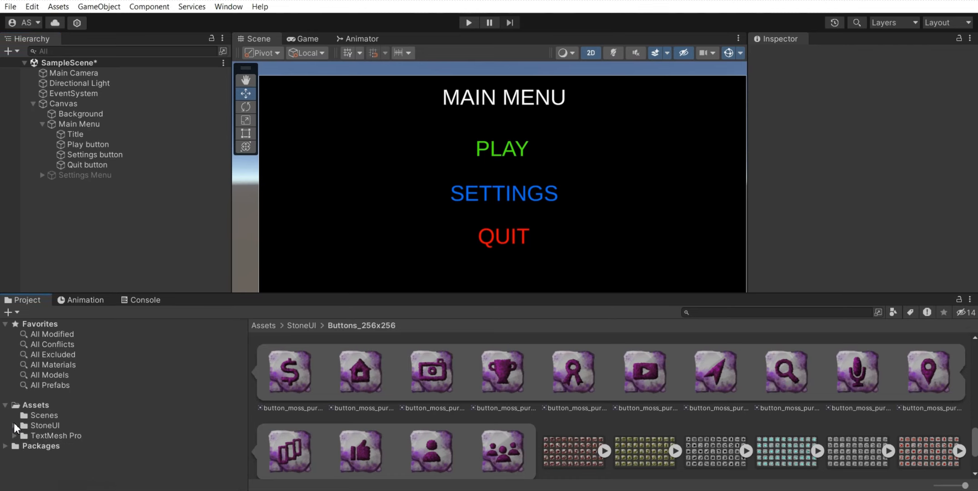
left_click(36, 404)
left_click(43, 415)
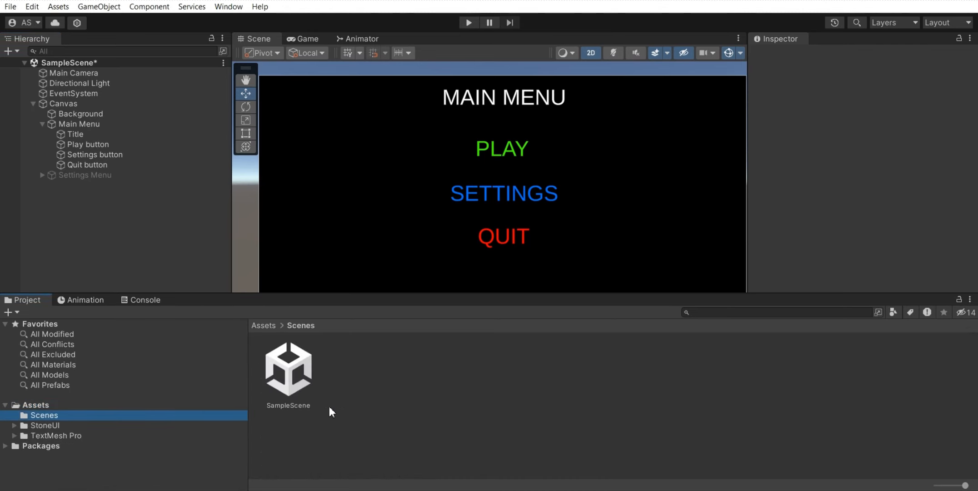
left_click(10, 6)
left_click(30, 66)
Create a new scene named Gameplay in the Scenes folder and open it
right_click(369, 349)
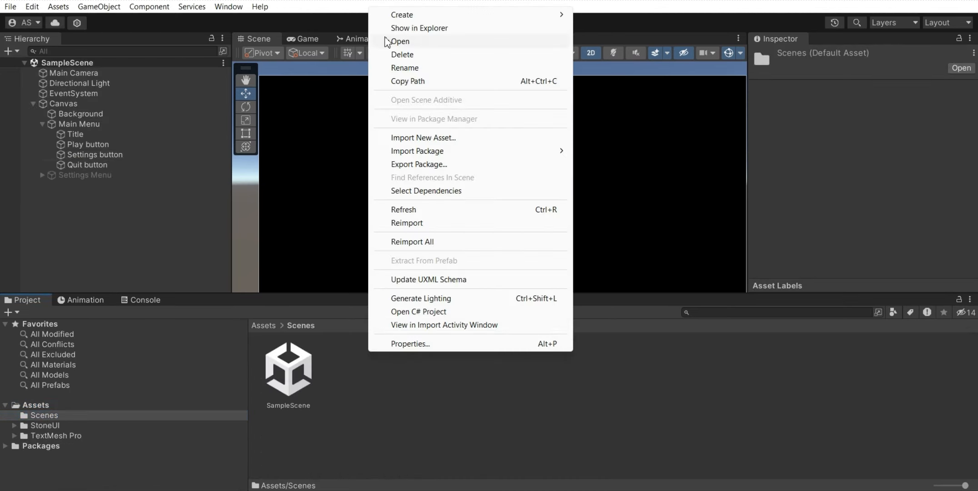
mouse_move(394, 18)
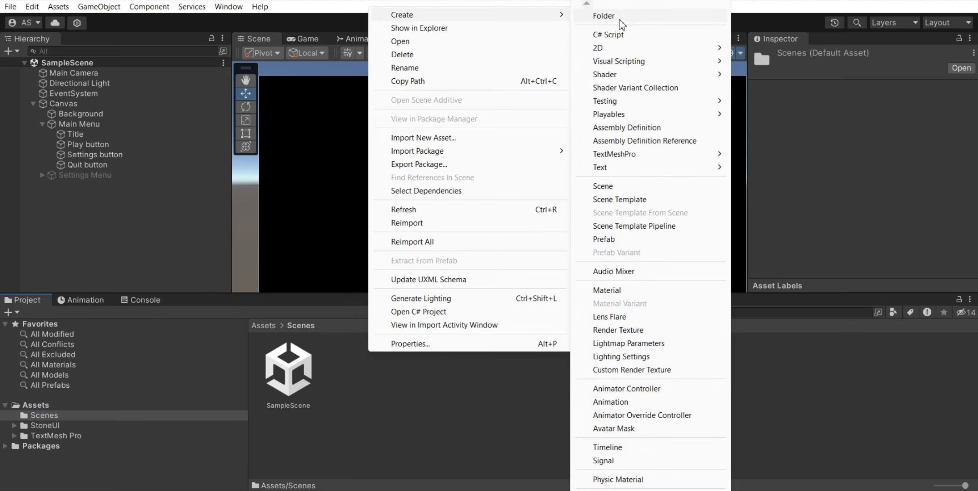
left_click(634, 186)
key("Caps_Lock")
type("Gameplay")
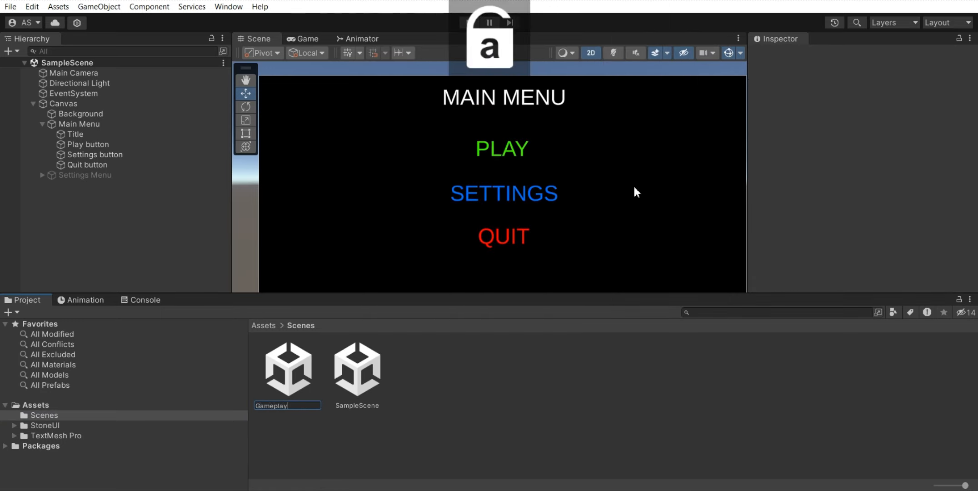
key("Return")
double_click(303, 366)
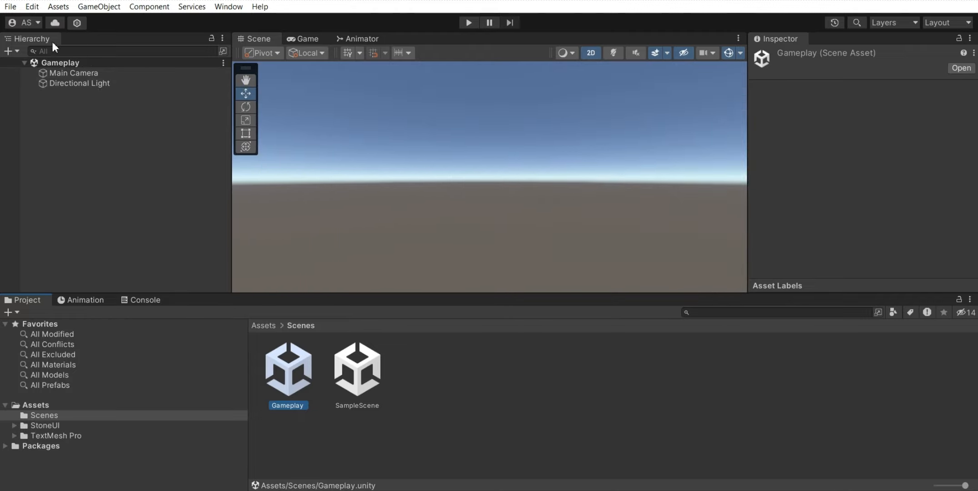
Add the open Gameplay scene to the Scenes In Build list in Build Settings
left_click(10, 6)
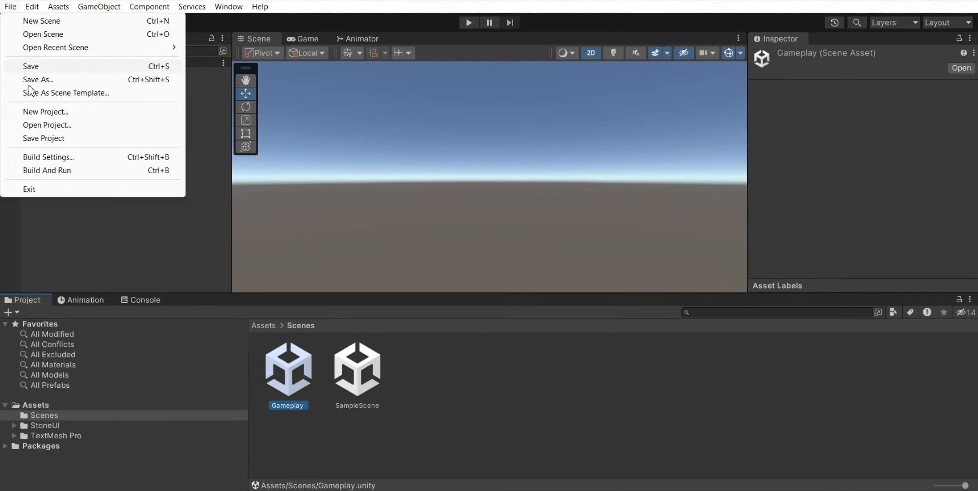
left_click(41, 157)
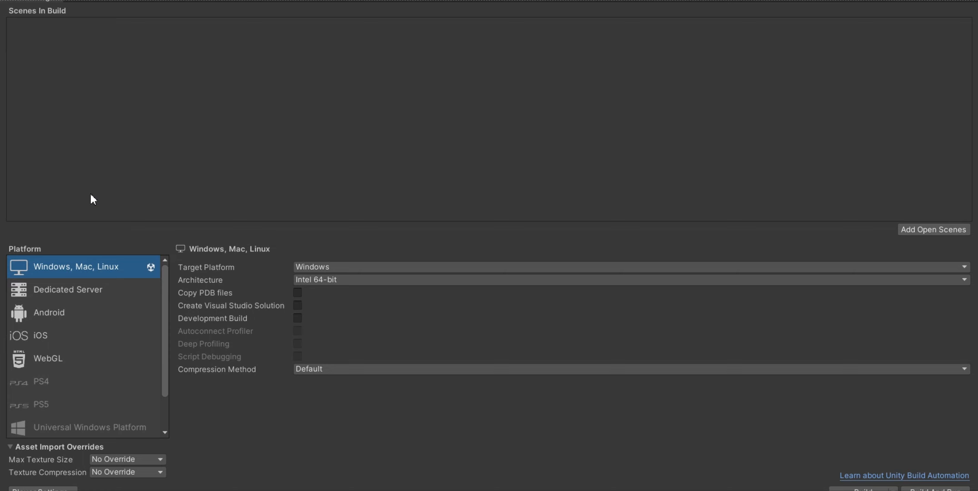
left_click(950, 227)
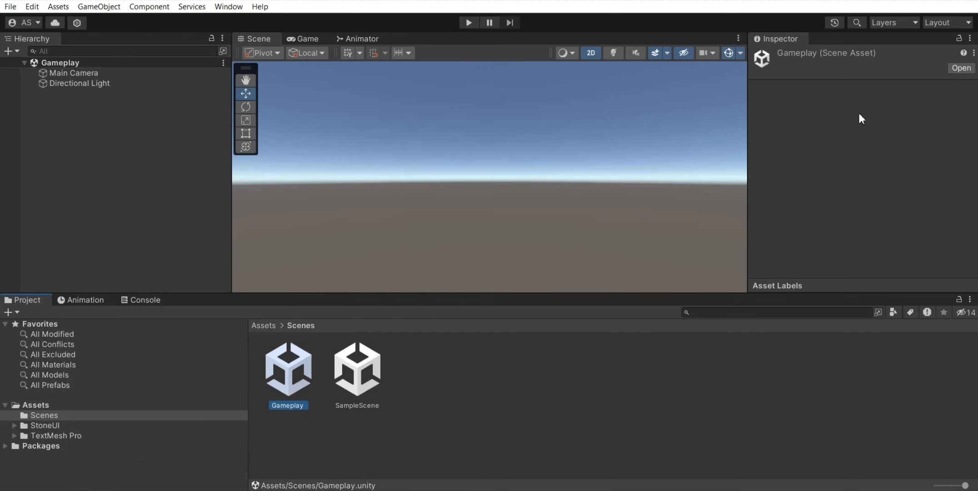
Open SampleScene, add it to the Scenes In Build list and reorder the list so Gameplay comes after it
double_click(362, 379)
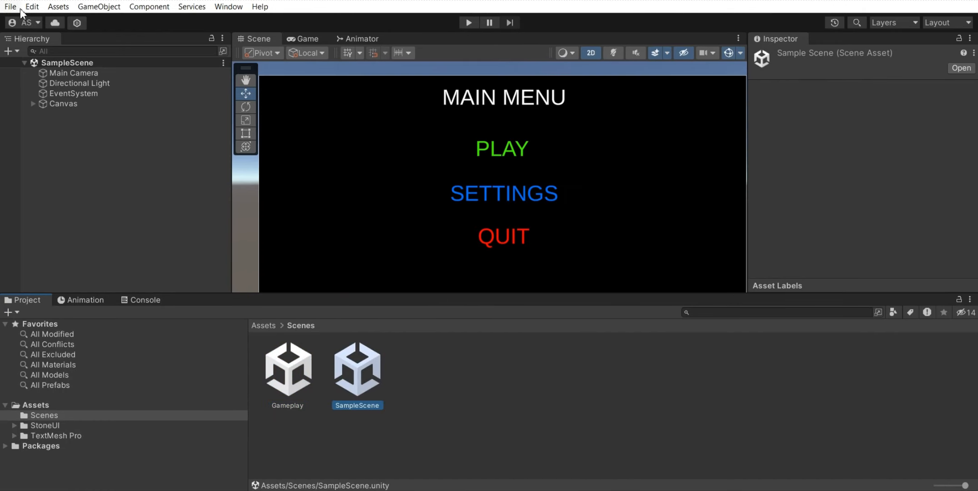
left_click(20, 12)
left_click(45, 158)
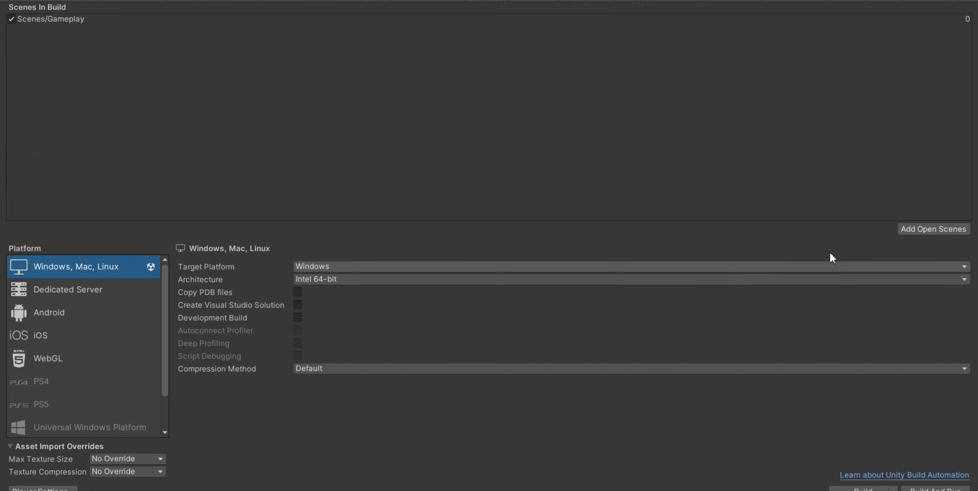
left_click(928, 232)
left_click_drag(103, 28, 79, 26)
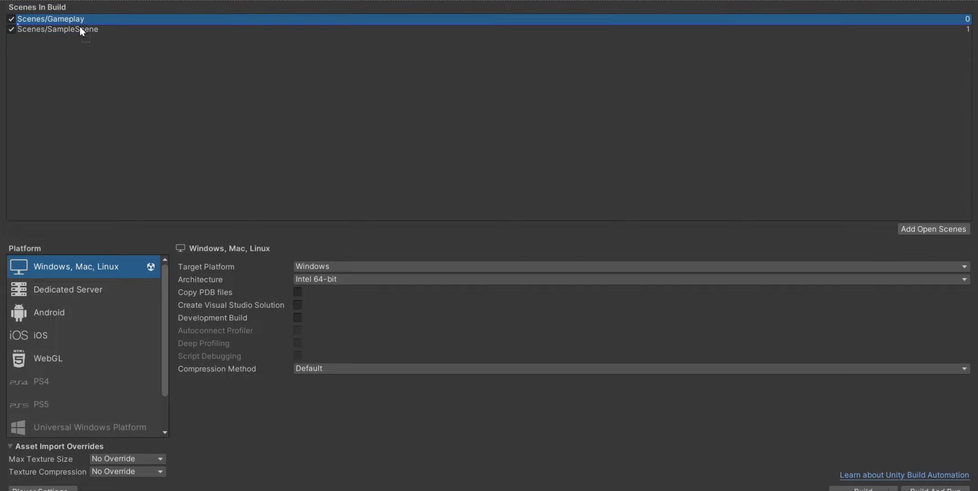
left_click(78, 34)
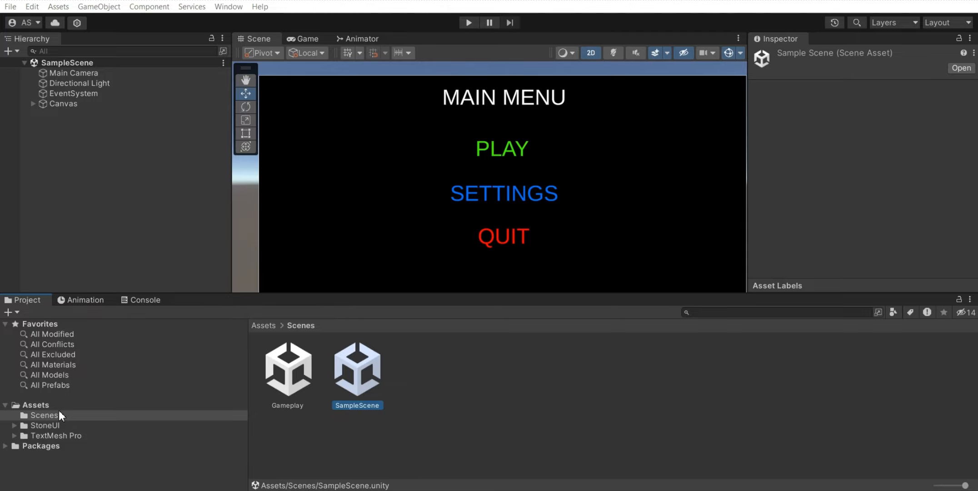
Show the Assets root folder and add an Audio Source object to SampleScene
left_click(43, 407)
right_click(75, 155)
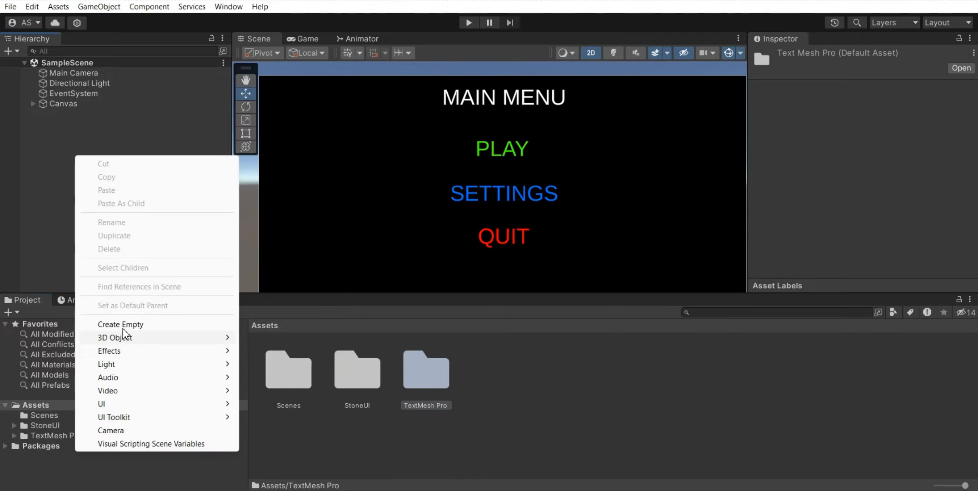
mouse_move(131, 381)
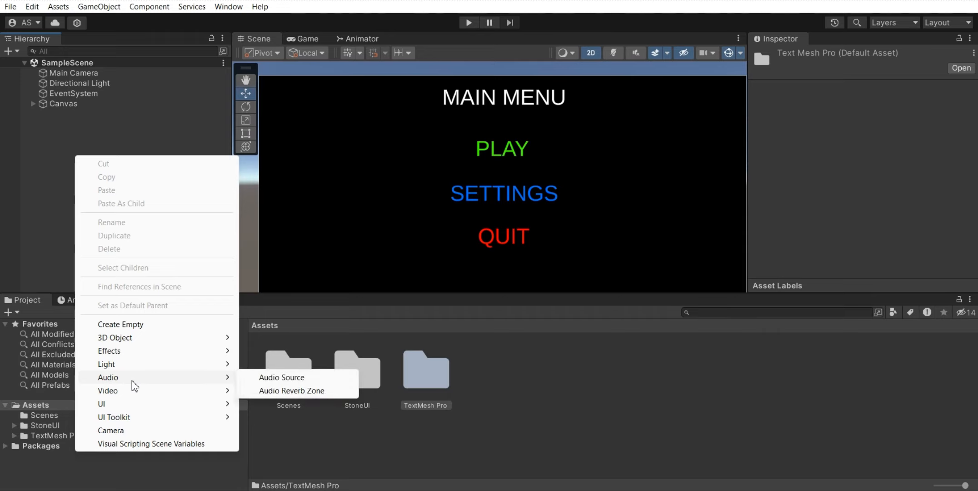
left_click(275, 380)
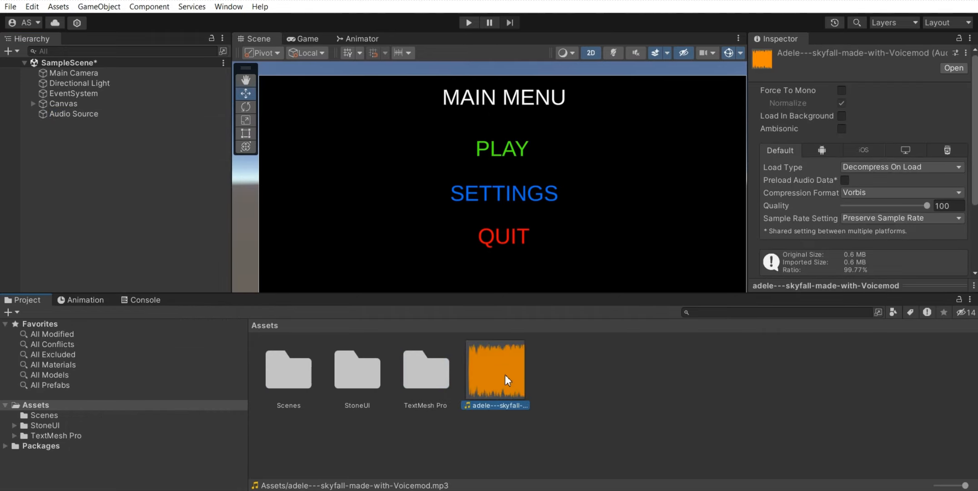
Assign the adele---skyfall-made-with-Voicemod clip as the Audio Source's AudioClip and review the component's settings
left_click(86, 115)
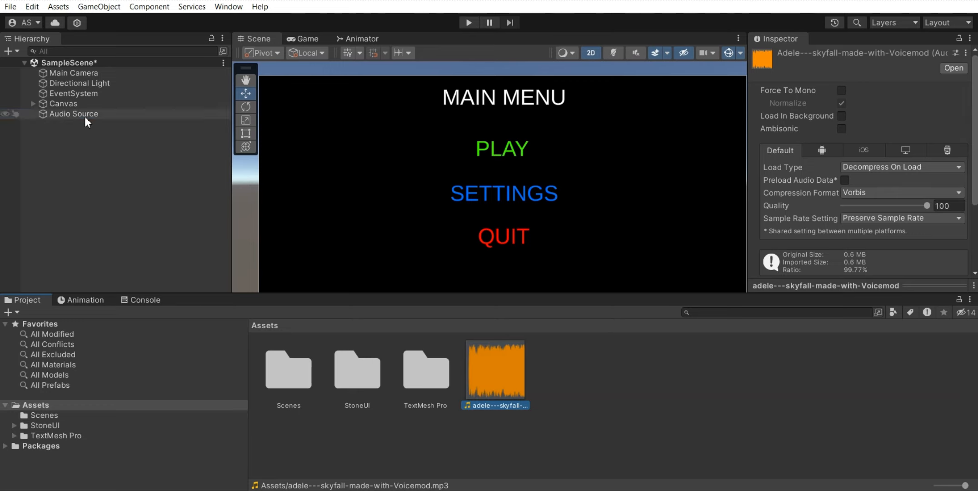
left_click_drag(495, 382, 854, 166)
scroll(906, 193, "down", 3)
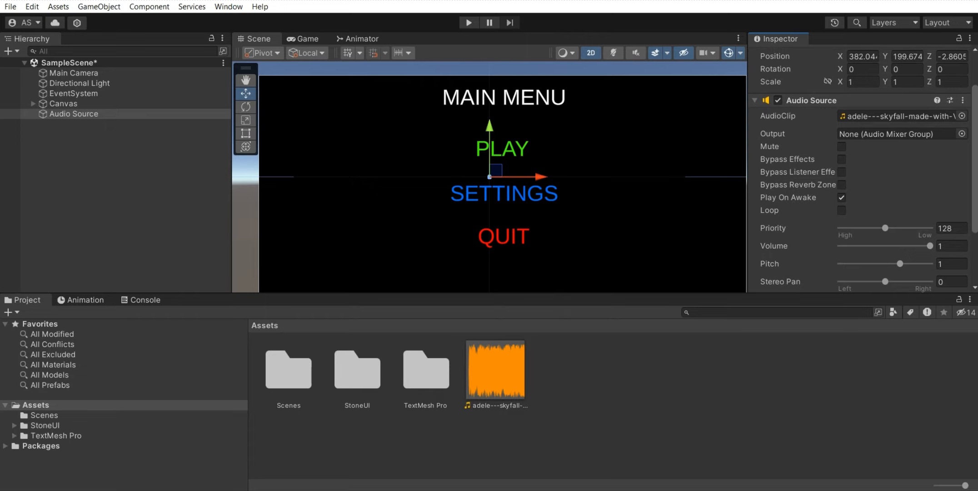
scroll(854, 181, "down", 3)
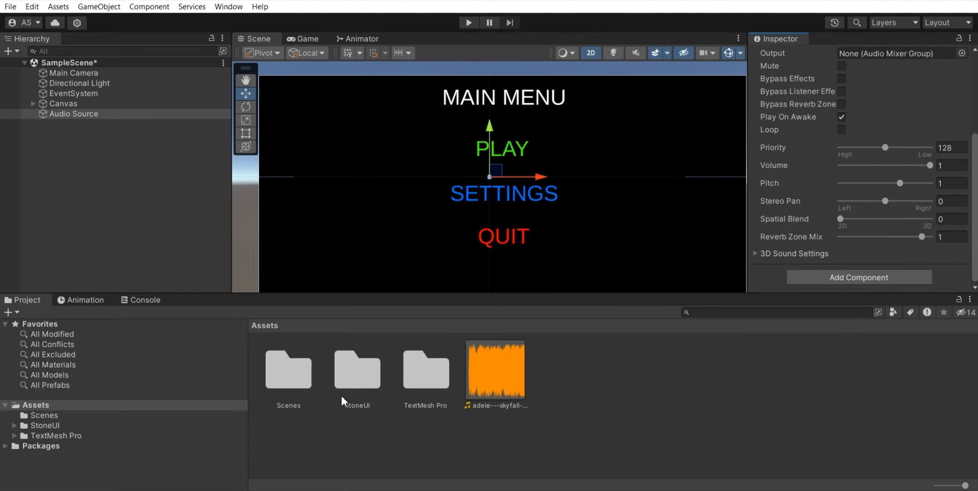
scroll(860, 168, "up", 4)
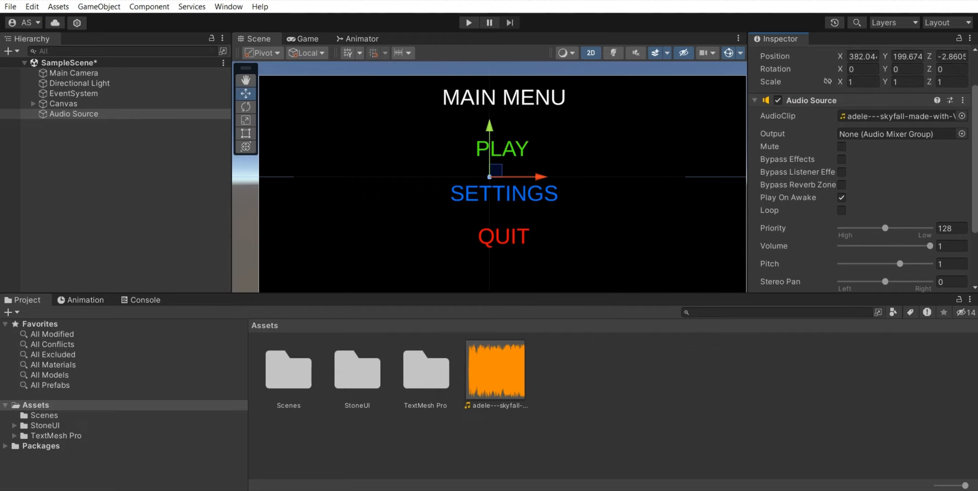
scroll(859, 156, "up", 1)
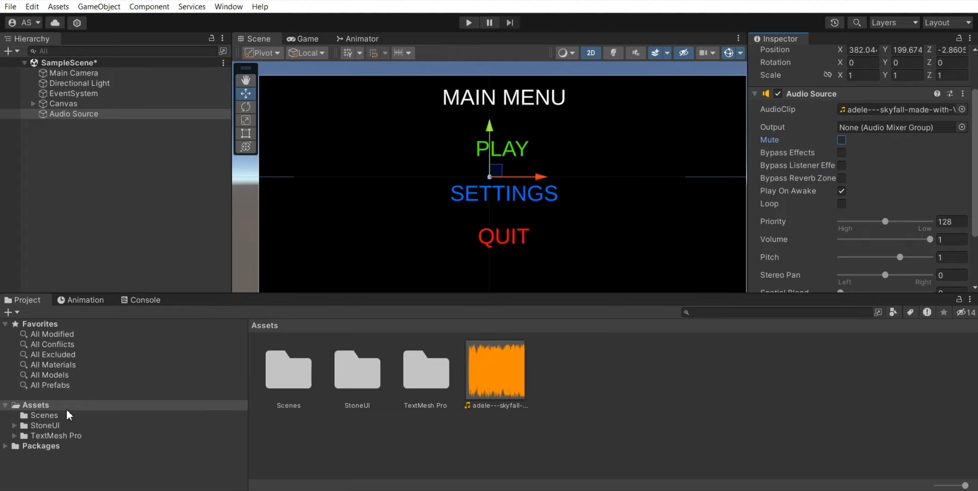
Create a C# script named MenuManager in the Assets folder
right_click(626, 377)
mouse_move(683, 30)
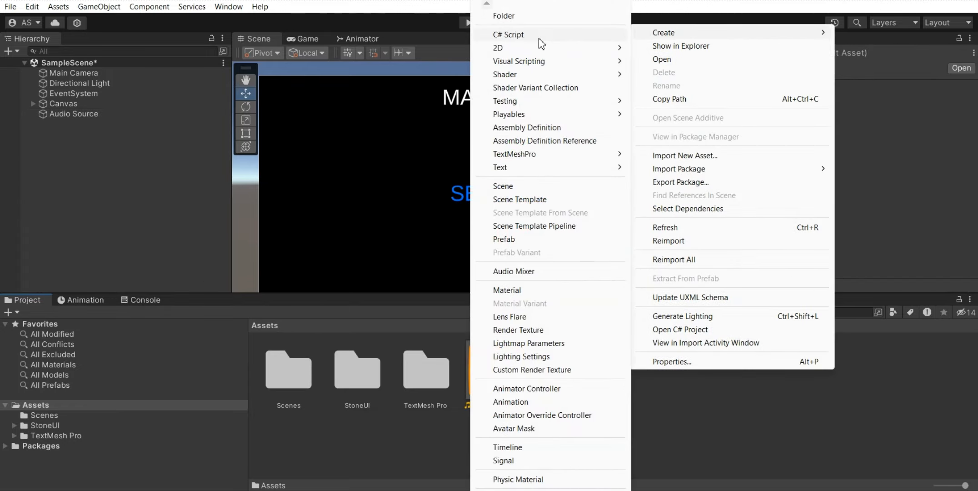
left_click(523, 38)
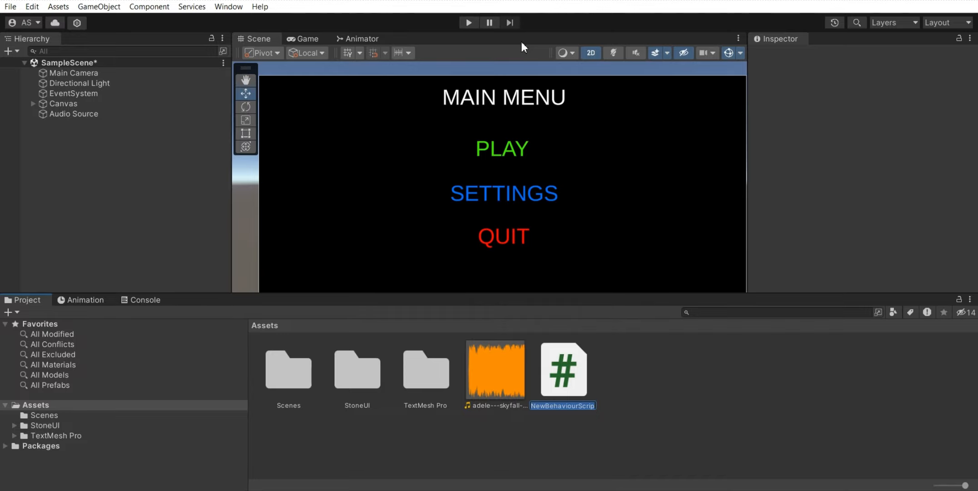
type("M")
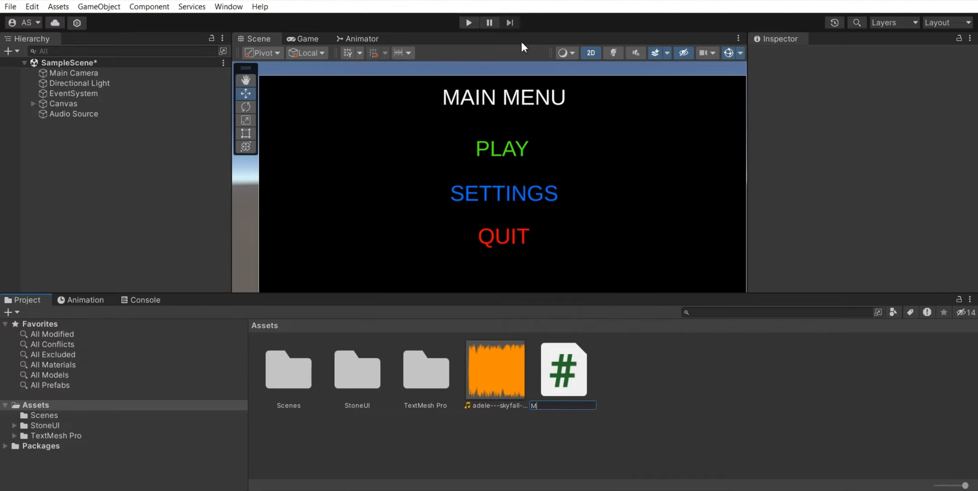
type("anuMan")
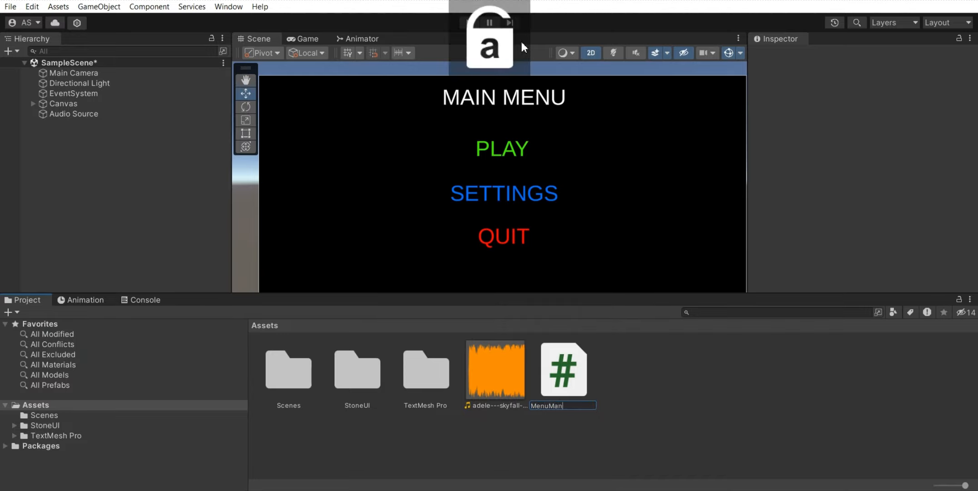
type("ager")
key("Return")
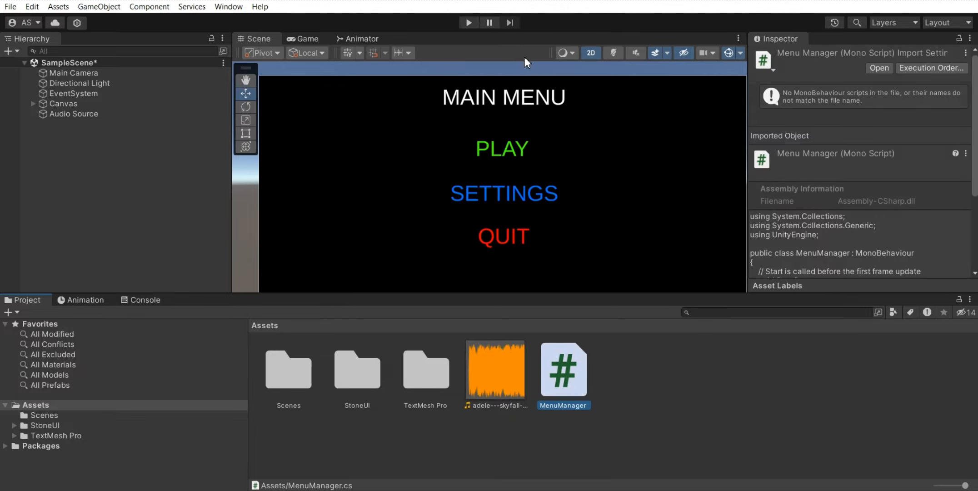
Open the MenuManager script in Visual Studio and delete the default Start and Update methods with their comments
double_click(568, 343)
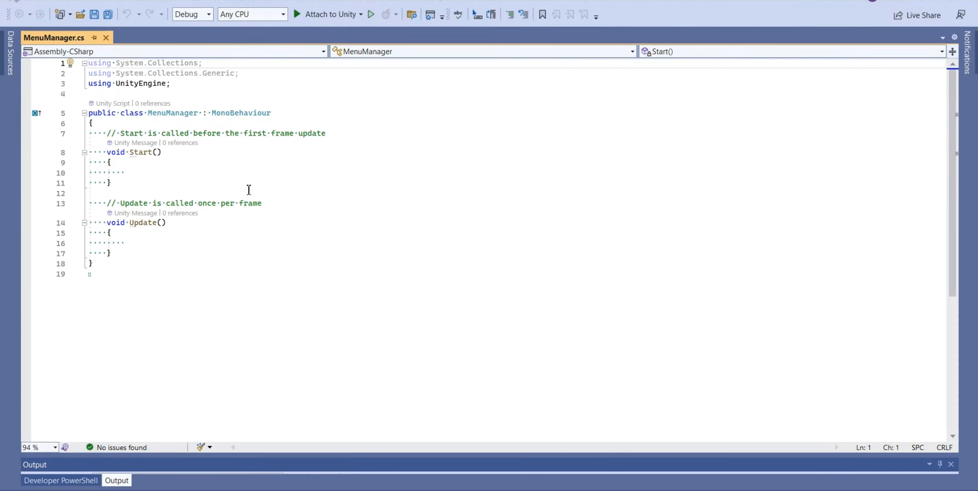
left_click_drag(139, 252, 110, 135)
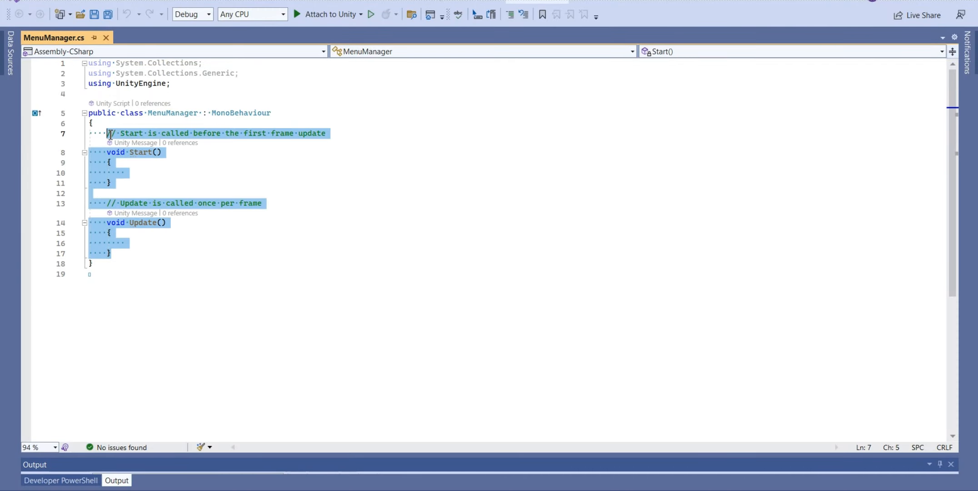
key("Delete")
Declare an empty method public void PlayButton() with braces inside the MenuManager class
key("Return")
type("pu")
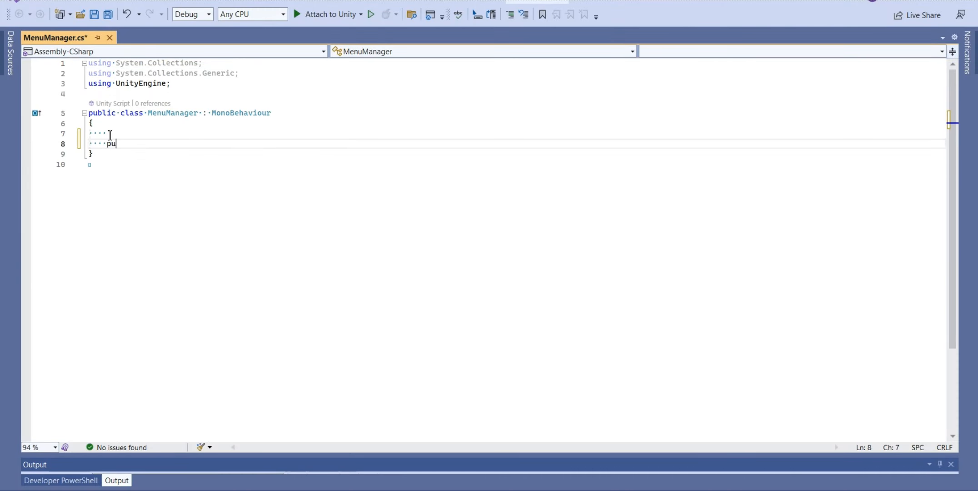
type("blic void OP")
key("Caps_Lock")
key("BackSpace")
key("BackSpace")
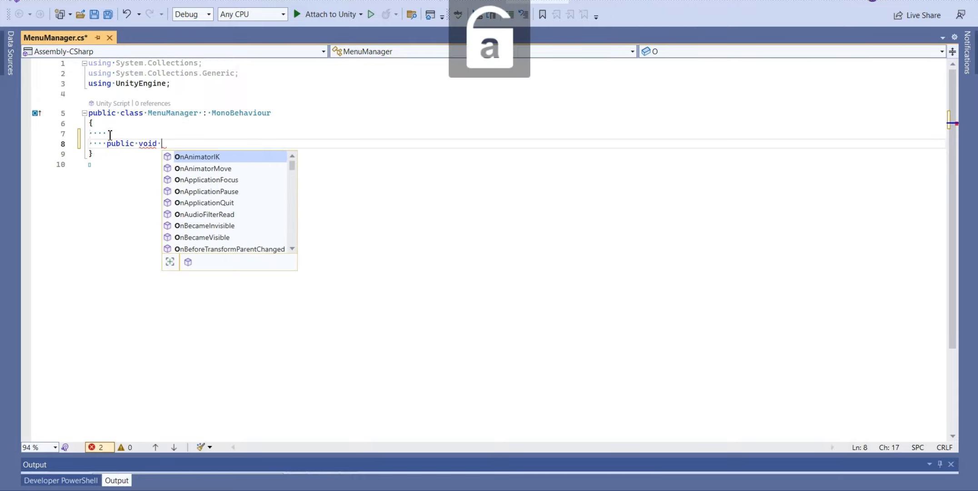
type("PlayButton()")
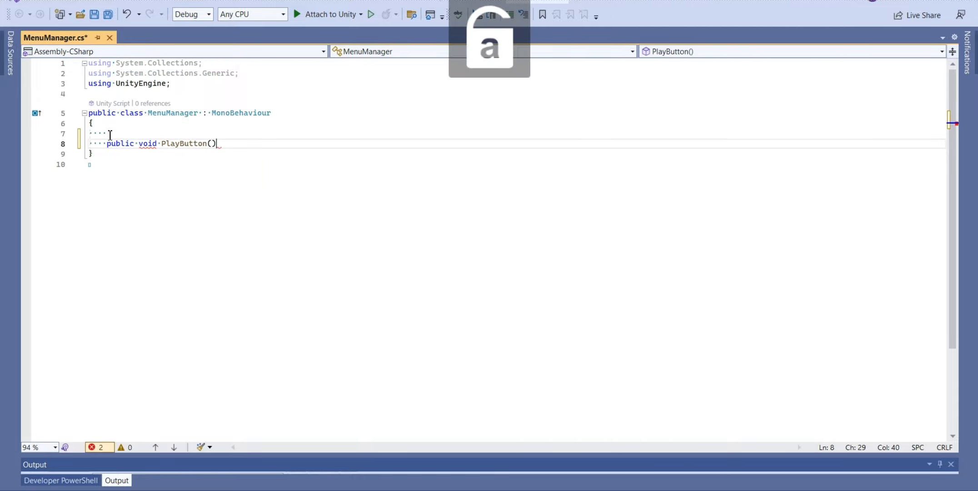
key("Return")
type("{")
key("Return")
Add the directive using UnityEngine.SceneManagement; below the UnityEngine import
left_click(184, 81)
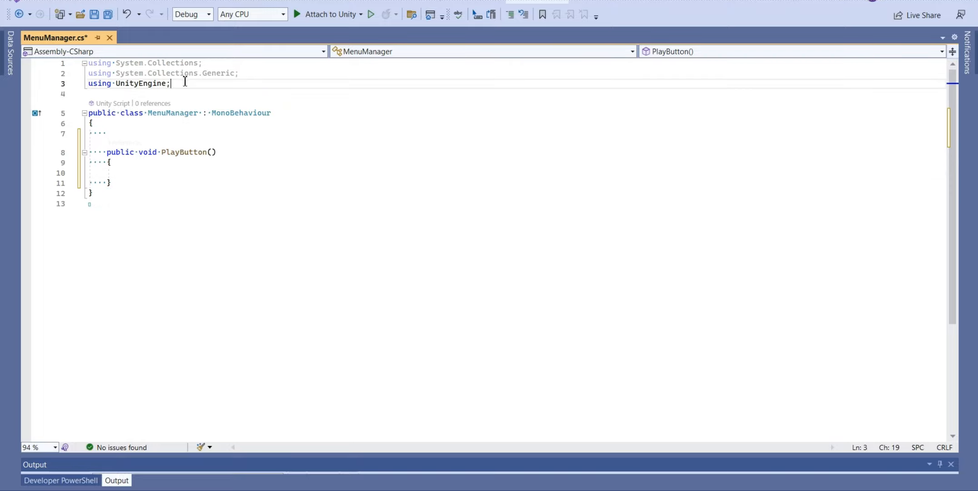
key("Return")
type("using")
key("Caps_Lock")
type("UnityEngine.")
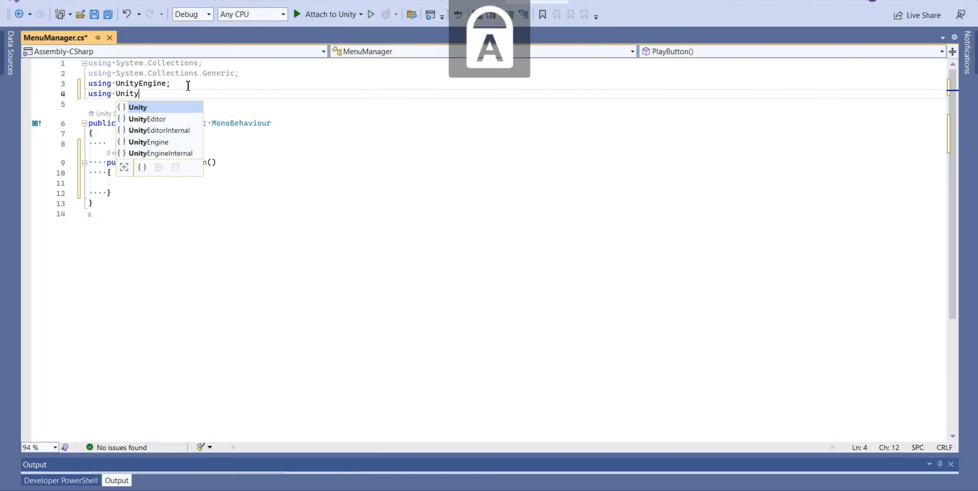
key("Caps_Lock")
type("SceneManagement;")
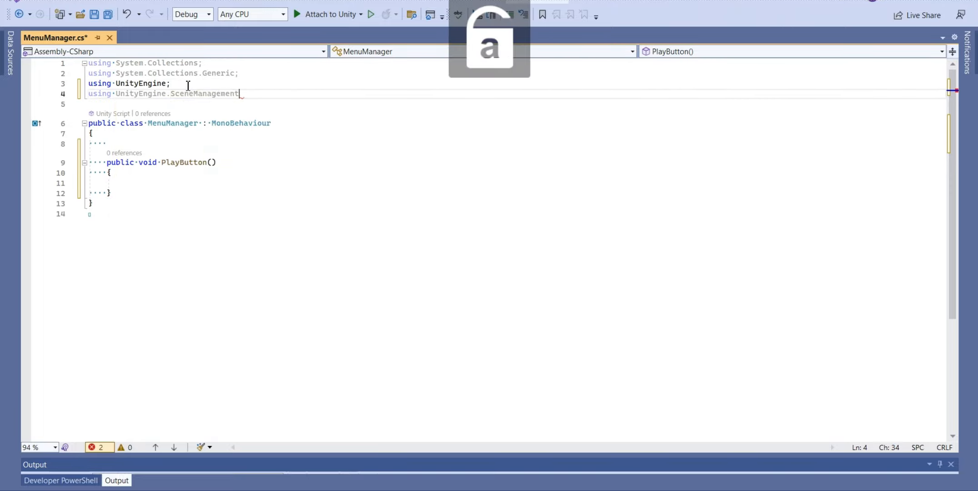
Write SceneManager.LoadScene(1); in the body of the PlayButton method
left_click(157, 182)
key("Caps_Lock")
type("S")
key("Caps_Lock")
type("c")
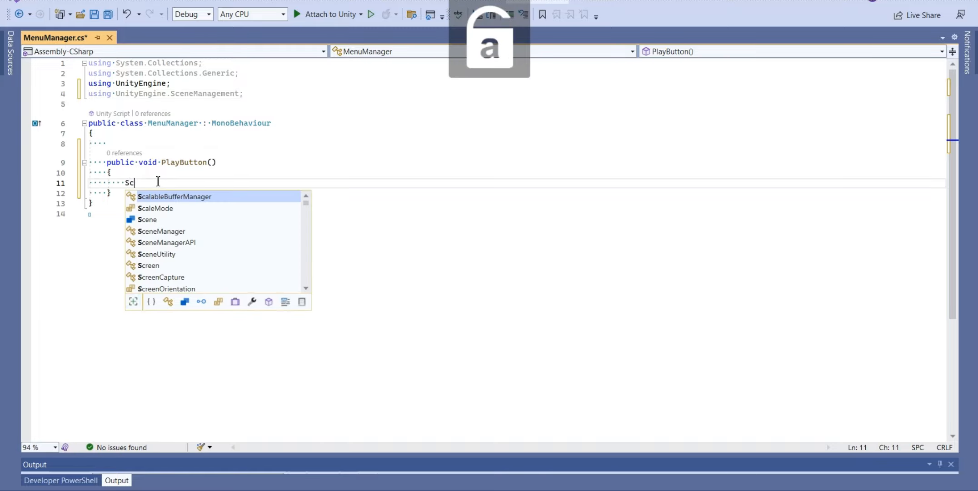
type("eneManager.")
key("Caps_Lock")
type("L")
key("Caps_Lock")
type("oadScene(1);")
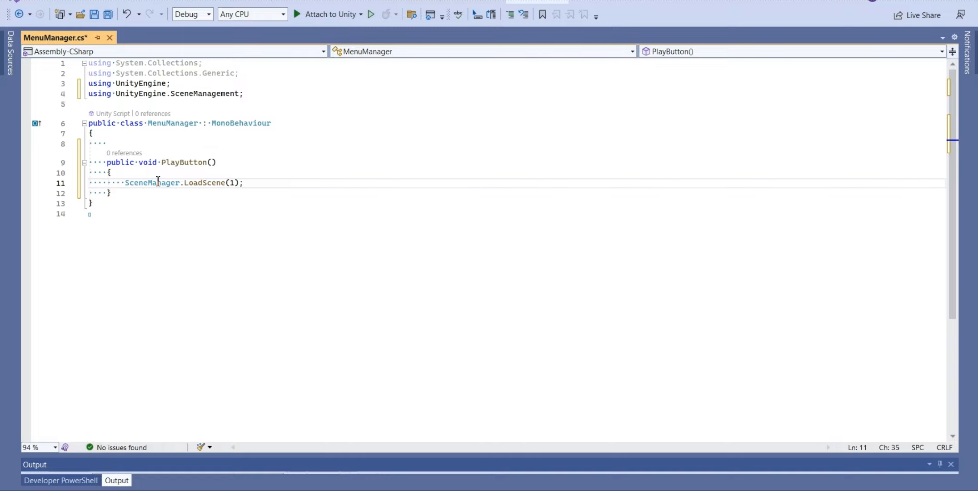
Declare a new method public void QuitButton() below the PlayButton method
left_click(193, 192)
key("Return")
key("Return")
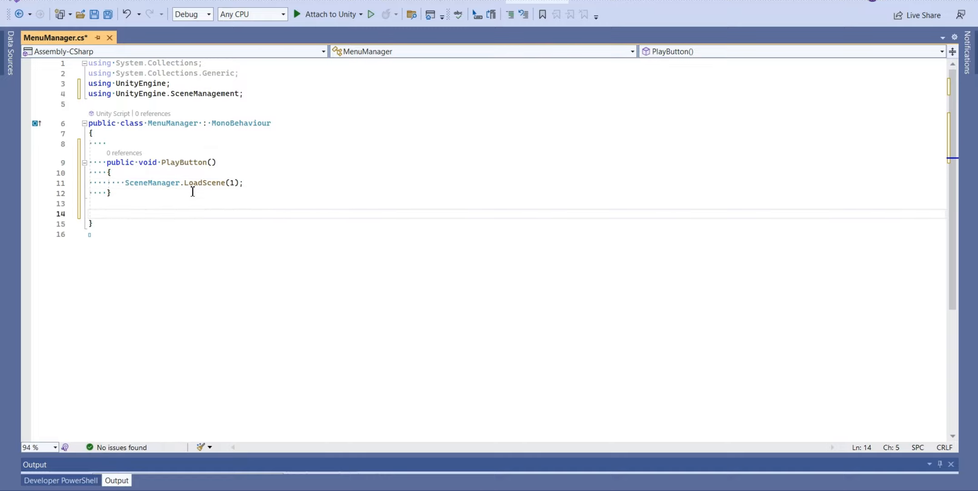
type("public  v")
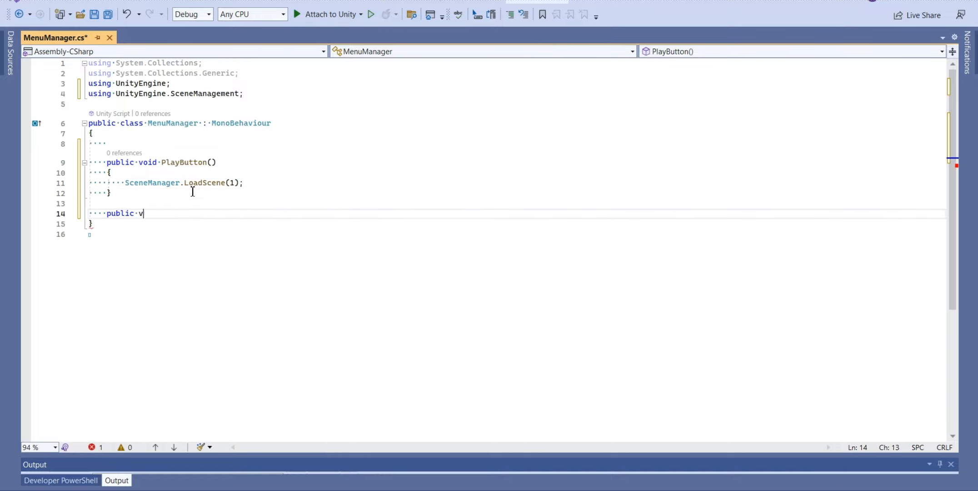
type("oid Quit")
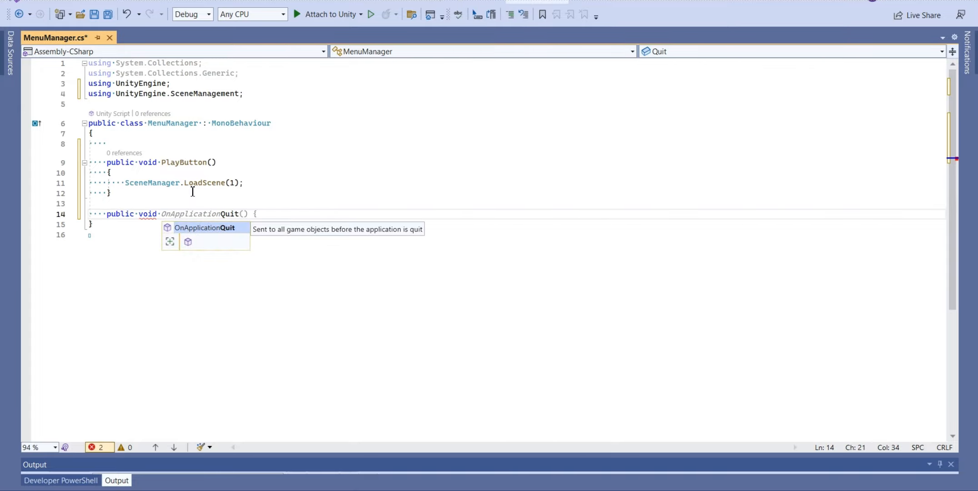
type("Button")
key("Tab")
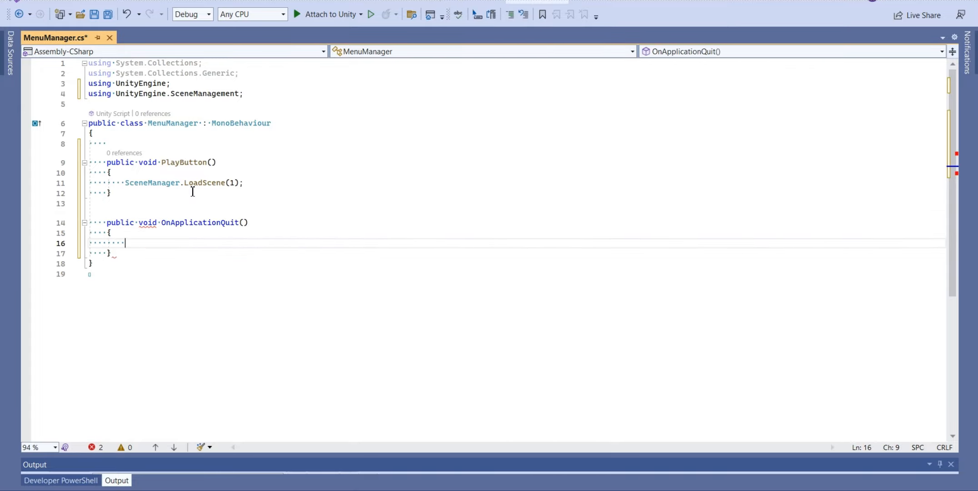
key("ctrl+z")
type("()")
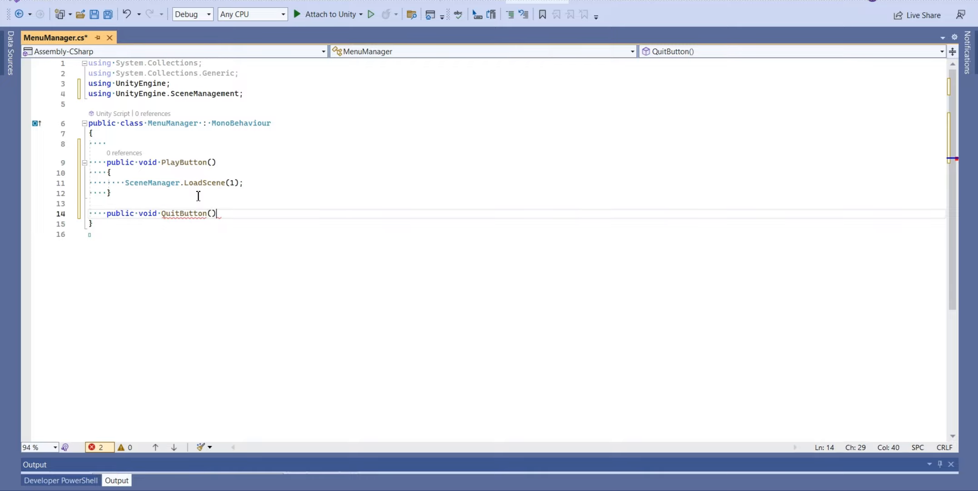
Give QuitButton a braced body containing Application.Quit(); and save the script
key("Return")
type("{")
key("Return")
type("Application.Quit();")
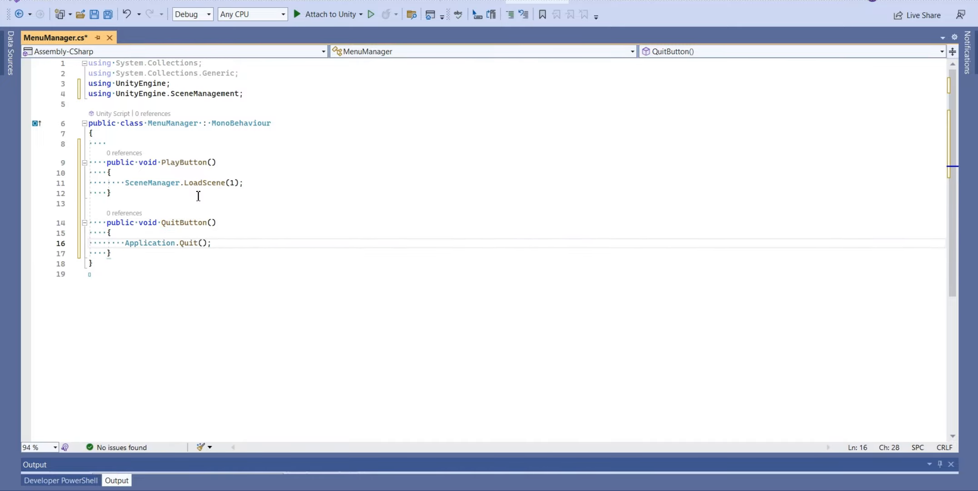
key("ctrl+s")
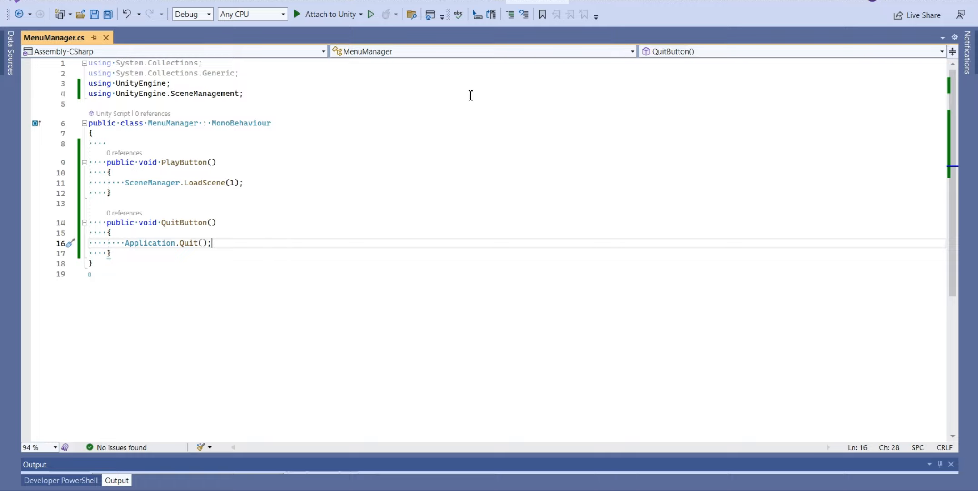
Declare an empty method public void MuteButton() with braces between PlayButton and QuitButton
left_click(197, 197)
key("Return")
key("Return")
type("public void ")
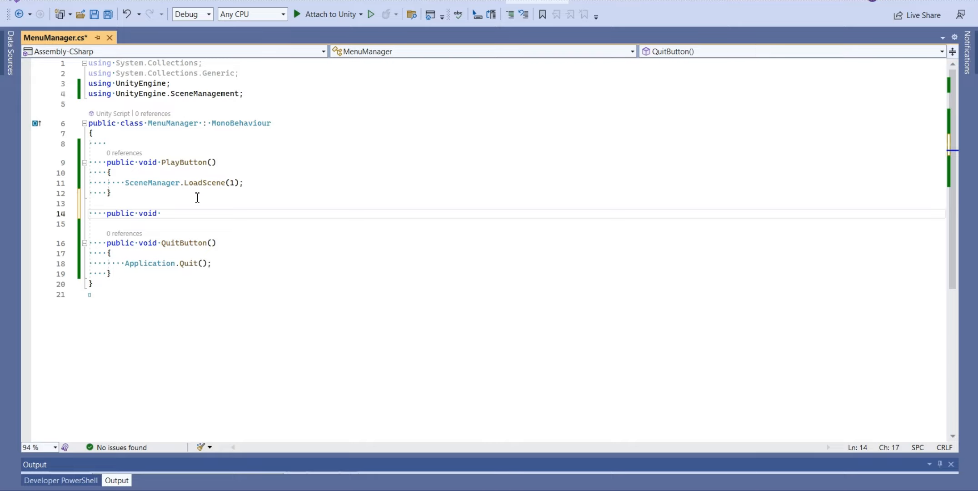
type("MuteB")
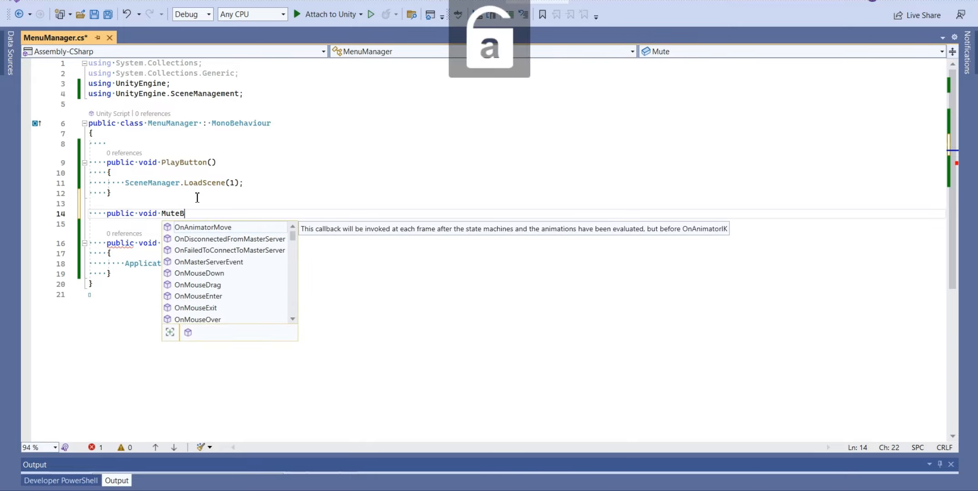
type("utton()")
key("Return")
type("{")
key("Return")
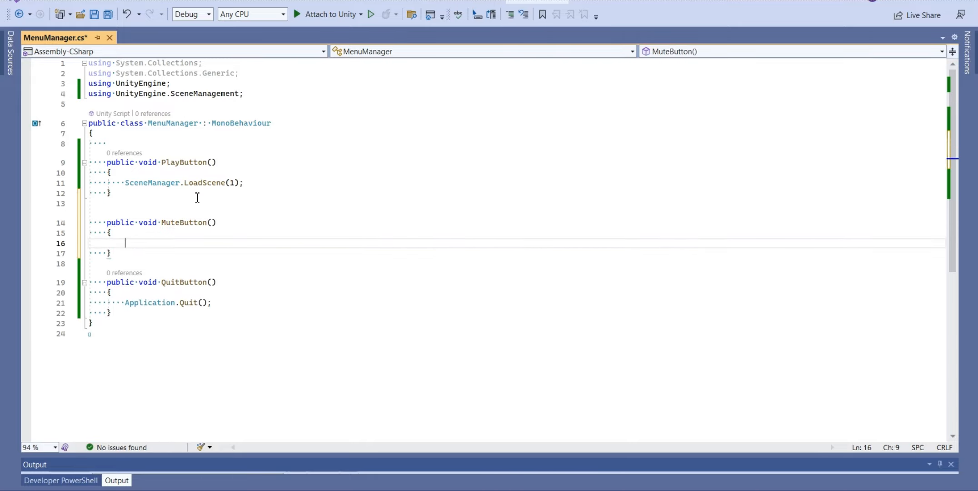
Declare the field bool isMuted; as the first line inside the MenuManager class
left_click(218, 133)
key("Return")
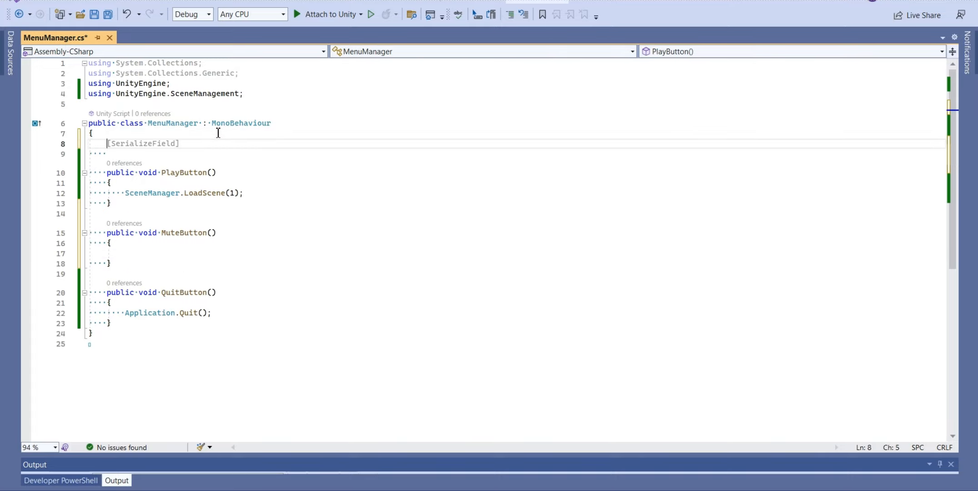
type("bool is")
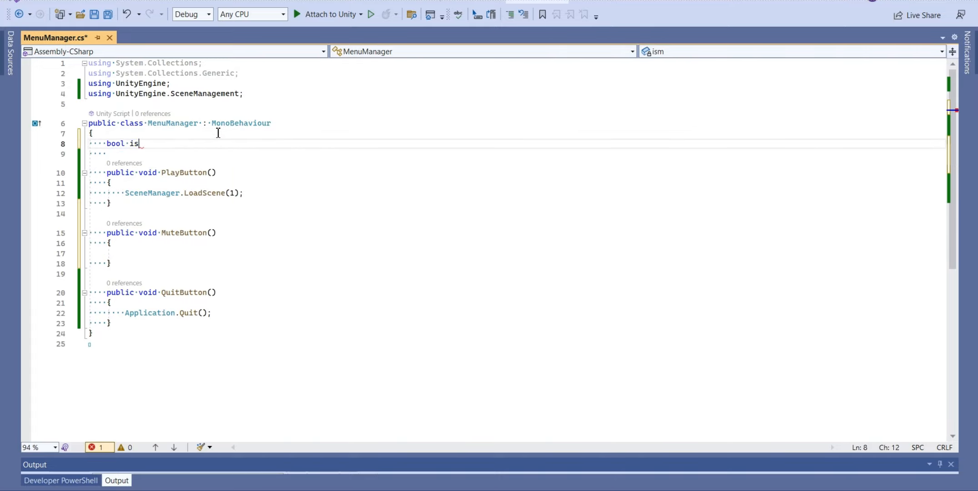
type("Muted;")
Add the directive using UnityEngine.UI; below the SceneManagement import
left_click(249, 95)
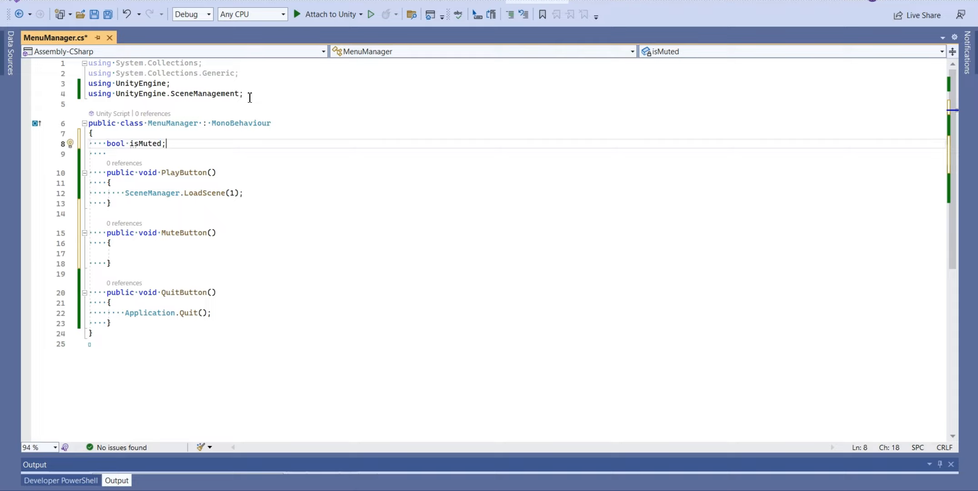
key("Return")
type("using Unity")
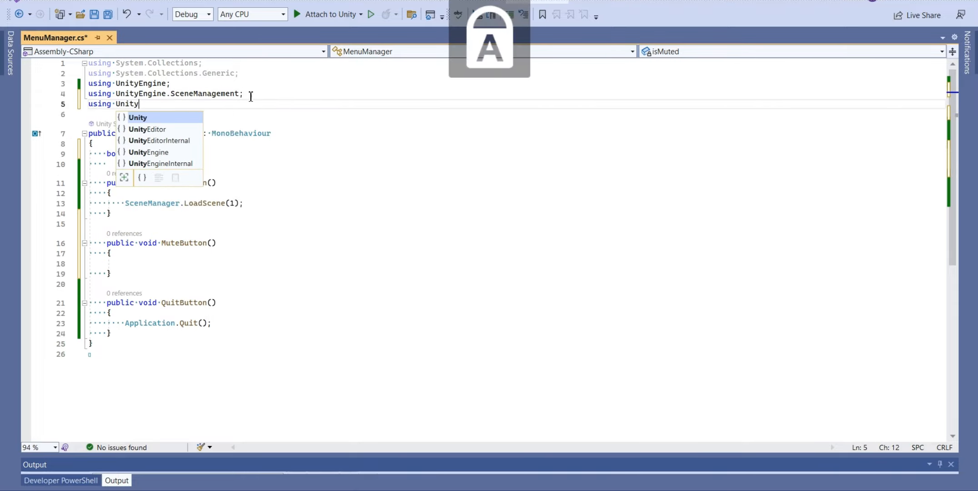
type("Engine.")
key("Caps_Lock")
type("UI;")
key("Caps_Lock")
type(";")
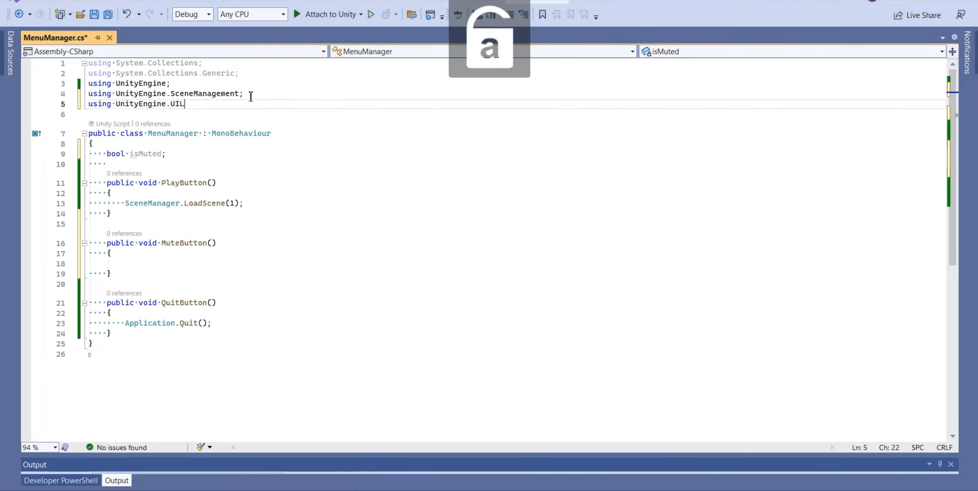
Write an empty if(isMuted == false) block with braces in the body of MuteButton
left_click(177, 268)
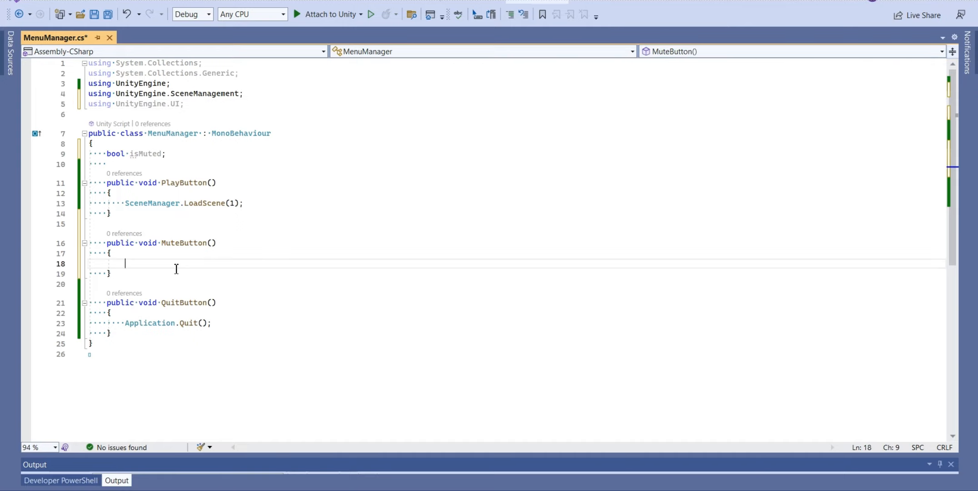
type("if(isMuted) {")
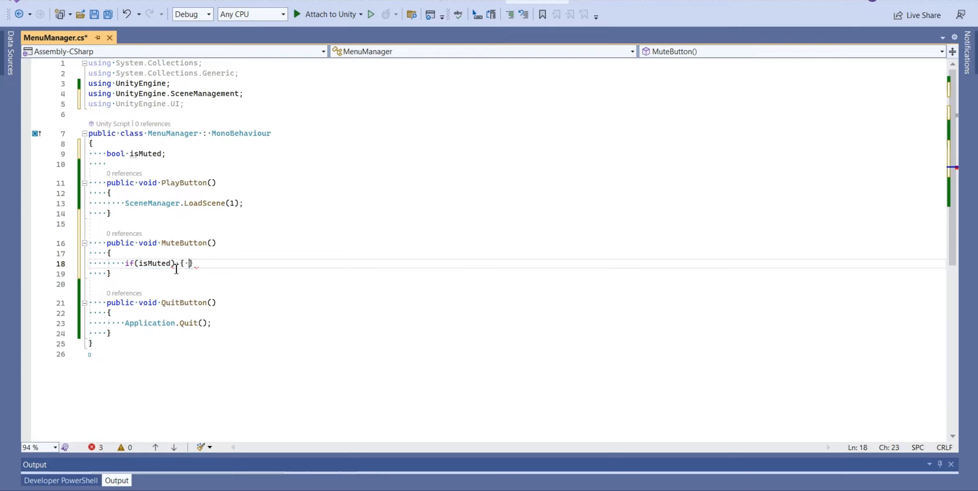
key("Return")
left_click(173, 266)
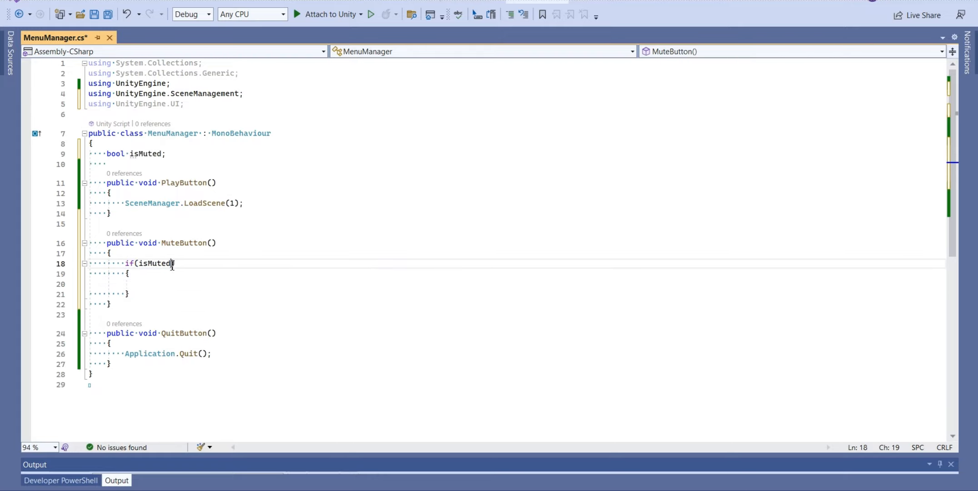
type("==")
key("BackSpace")
key("BackSpace")
type("= false")
Declare the field public AudioSource music; below the isMuted field
left_click(212, 157)
key("Return")
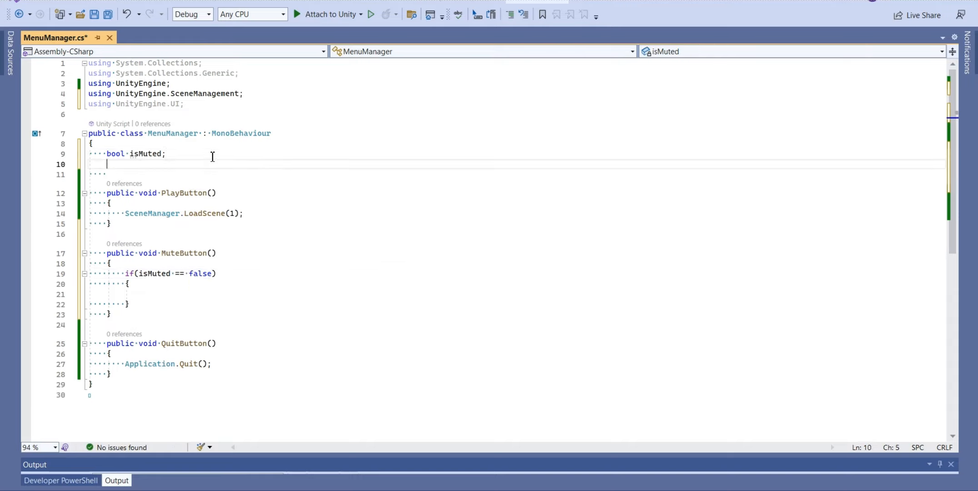
type("public Audi")
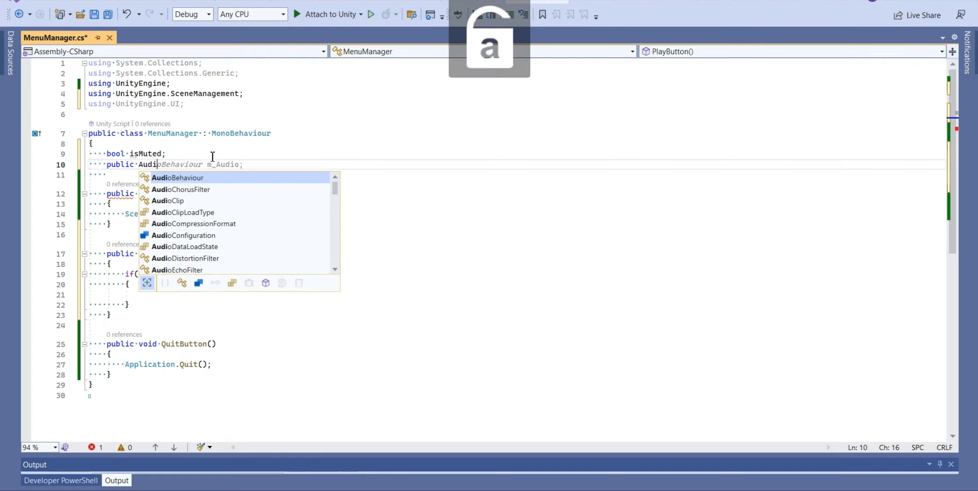
type("oSo")
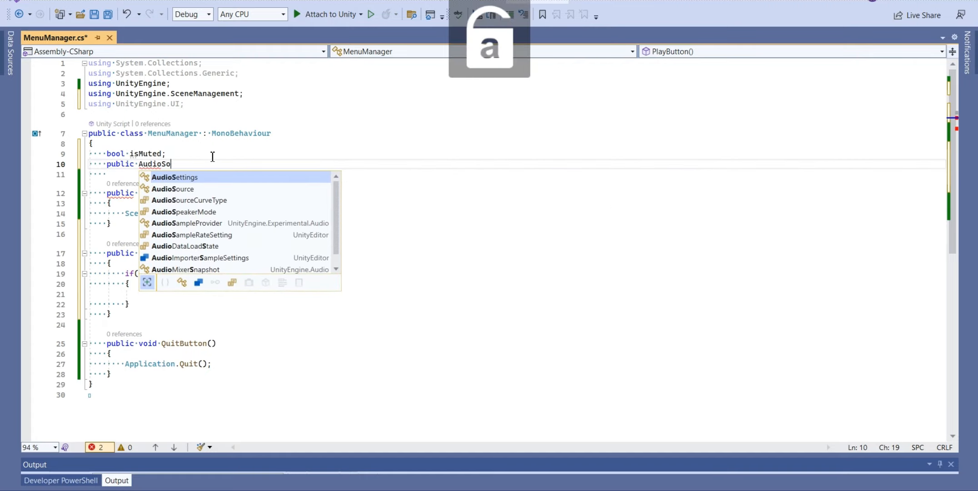
type("urce music")
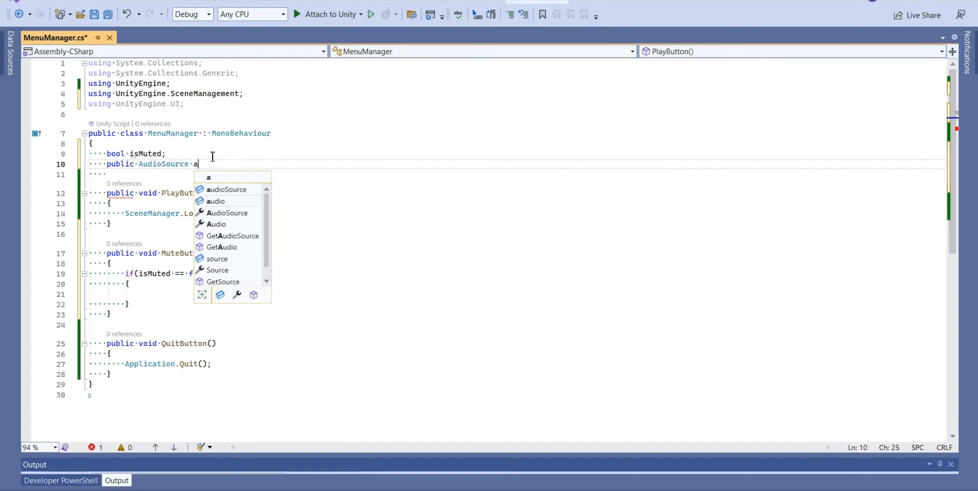
type(";")
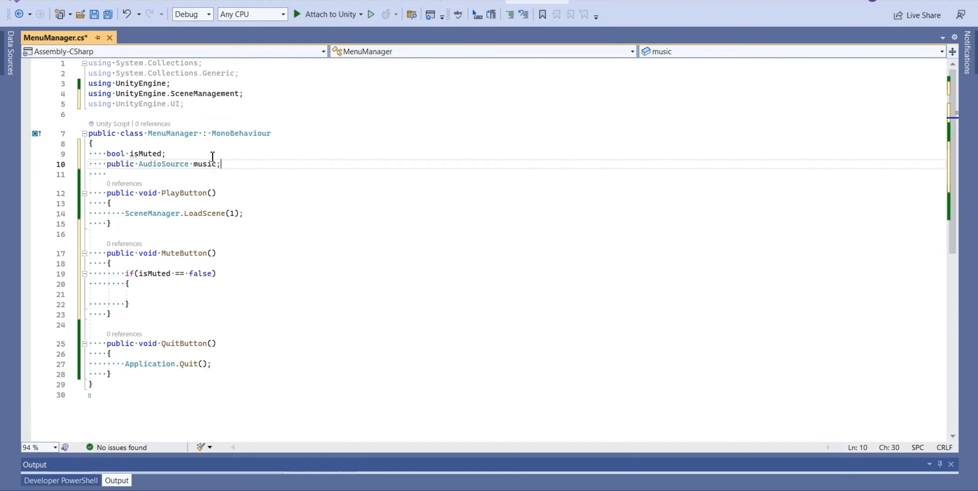
Write music.mute = true; inside the if block of MuteButton
left_click(169, 291)
type("music.M")
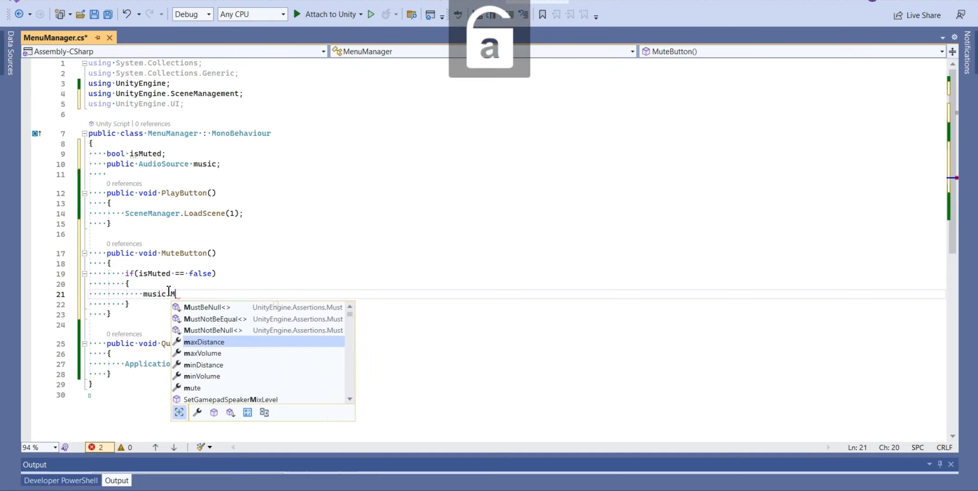
key("Caps_Lock")
type("mut")
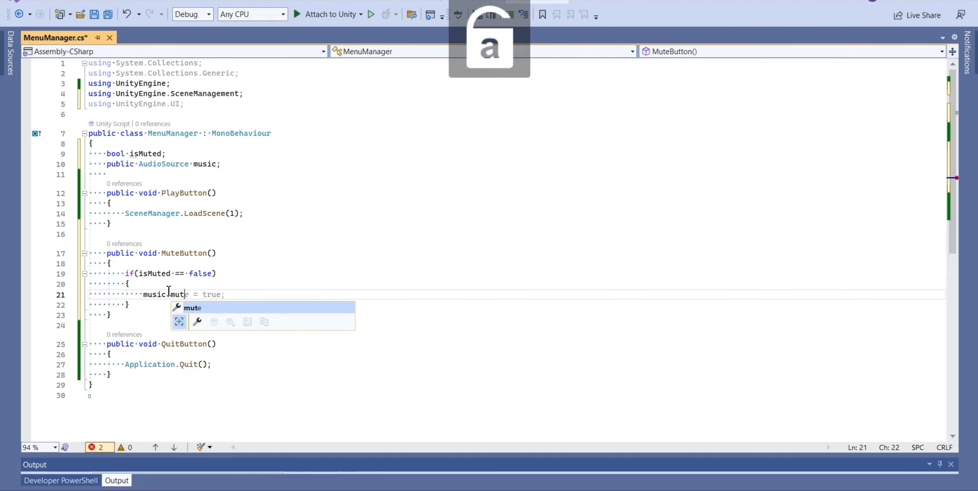
key("Tab")
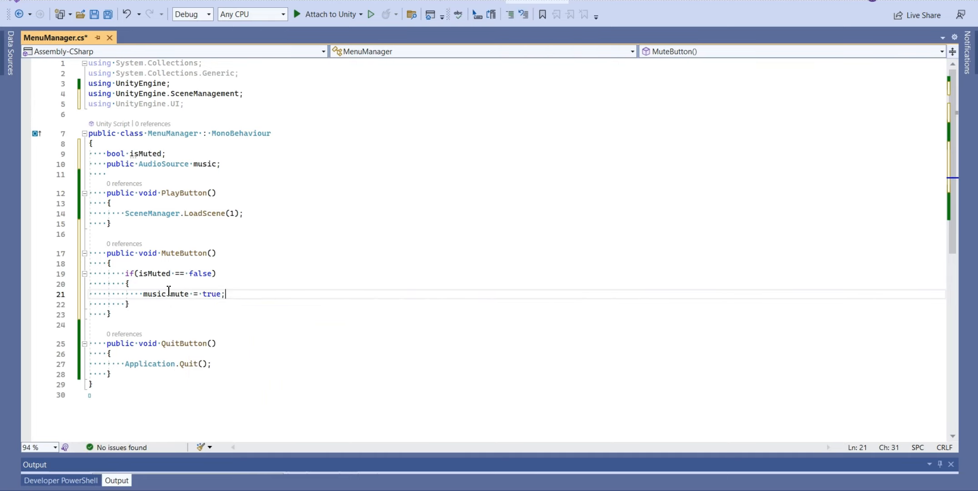
Add an else block after the if block in MuteButton containing music.mute = false;
left_click(157, 305)
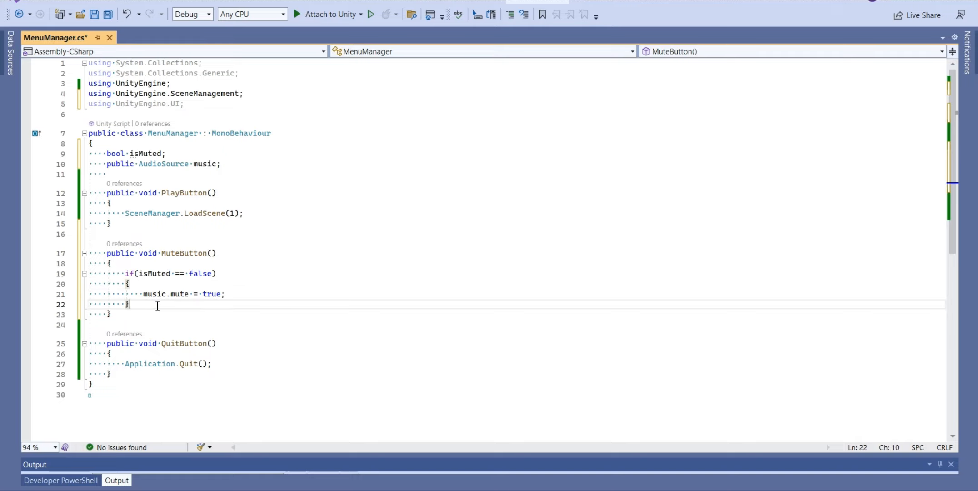
key("Return")
type("els")
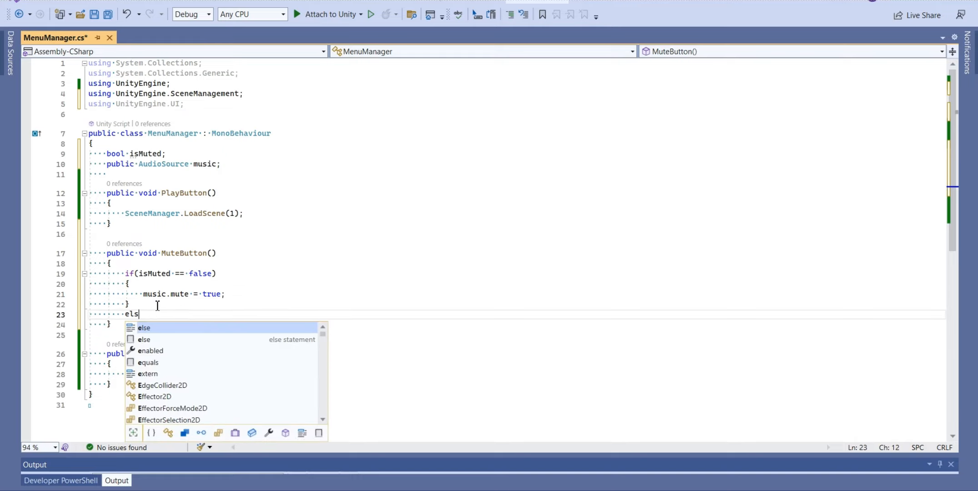
key("Tab")
key("Tab")
type("m")
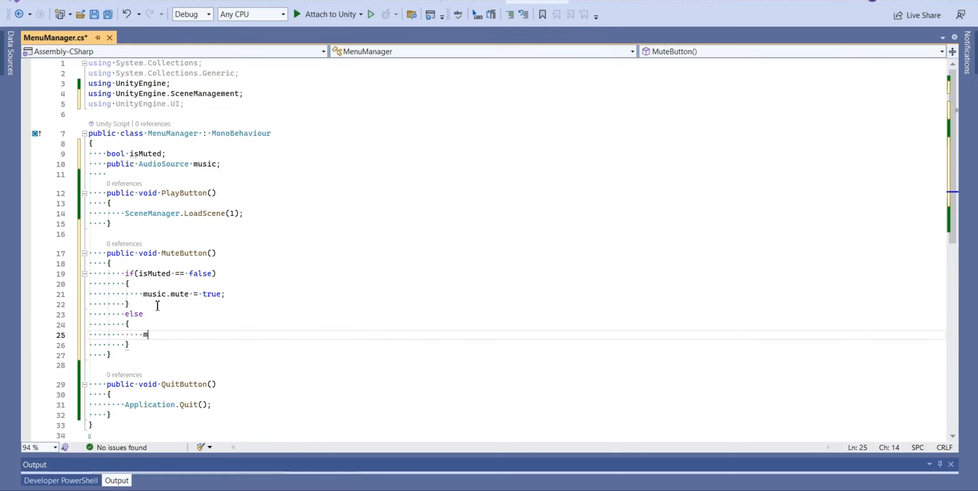
type("usic.")
key("BackSpace")
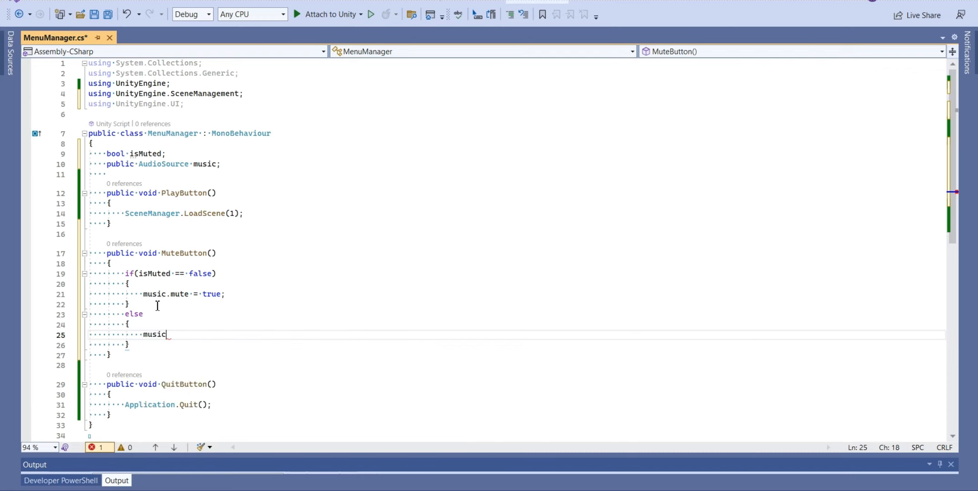
type(".mute = false;")
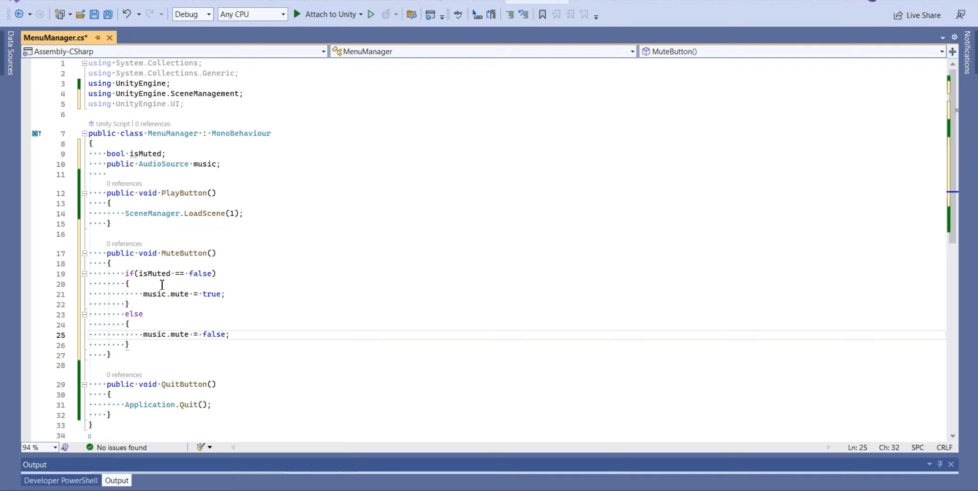
Add the line isMuted = true; below music.mute = true; in the if block
left_click(252, 293)
key("Return")
type("is")
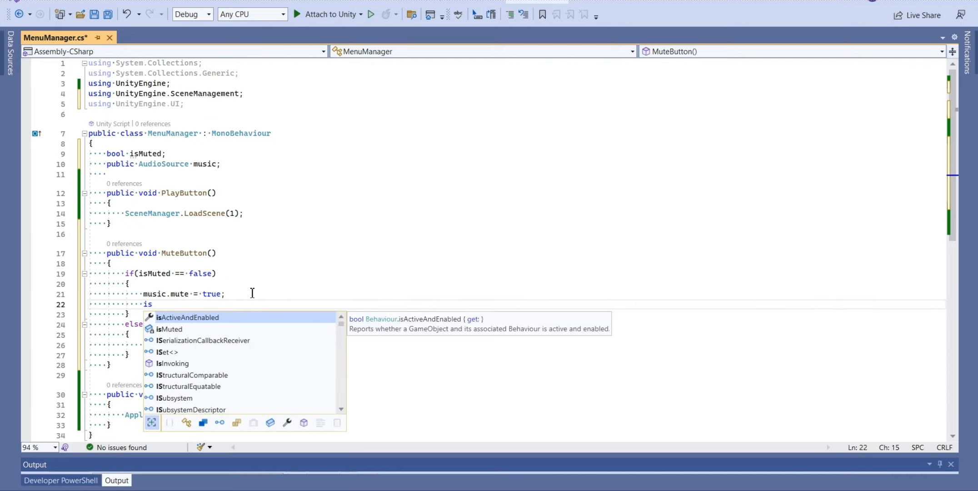
type("M")
key("Tab")
key("Tab")
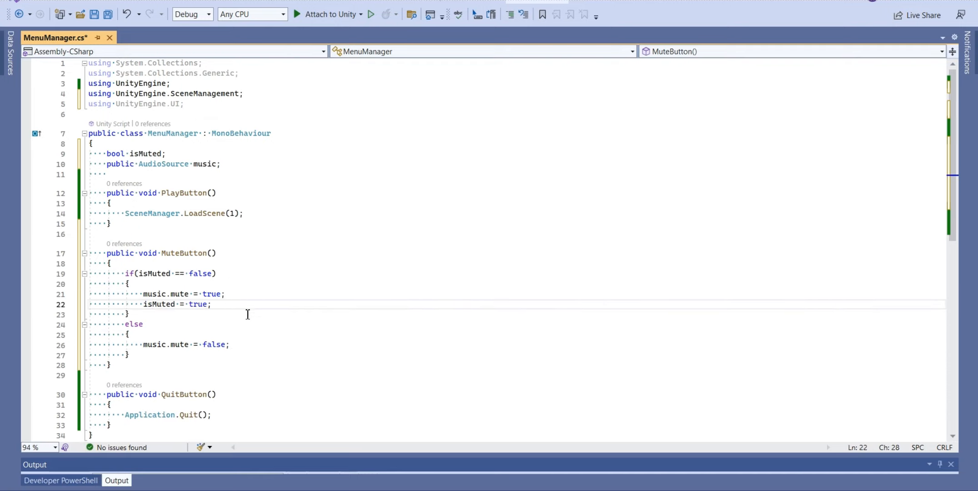
Add the line isMuted = false; below music.mute = false; in the else block and save the script
left_click(241, 343)
key("Return")
type("is")
key("Tab")
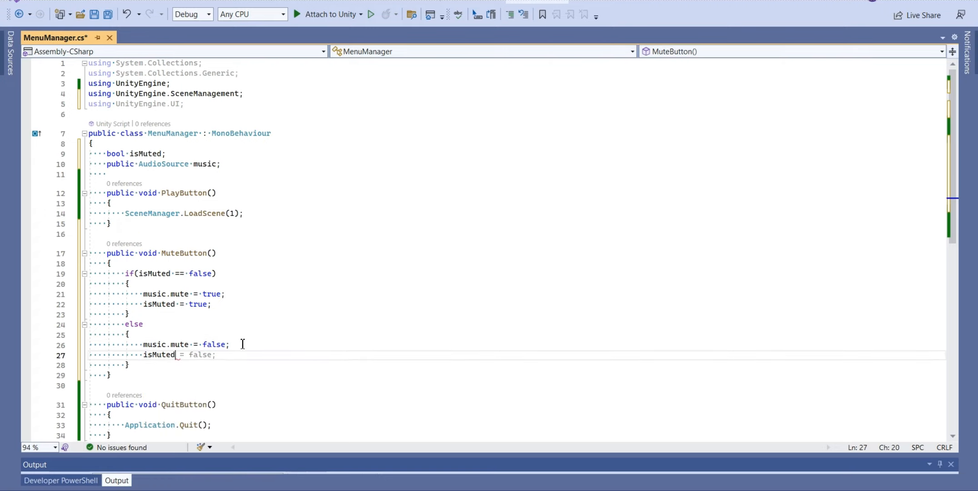
key("Tab")
scroll(333, 257, "down", 1)
left_click(318, 274)
key("ctrl+s")
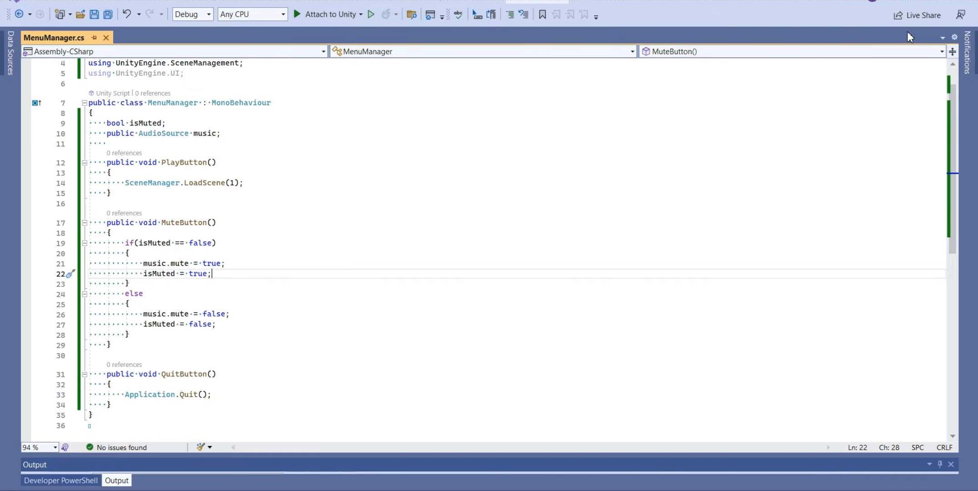
Switch to Unity and try to attach the MenuManager script to the Canvas
left_click(907, 1)
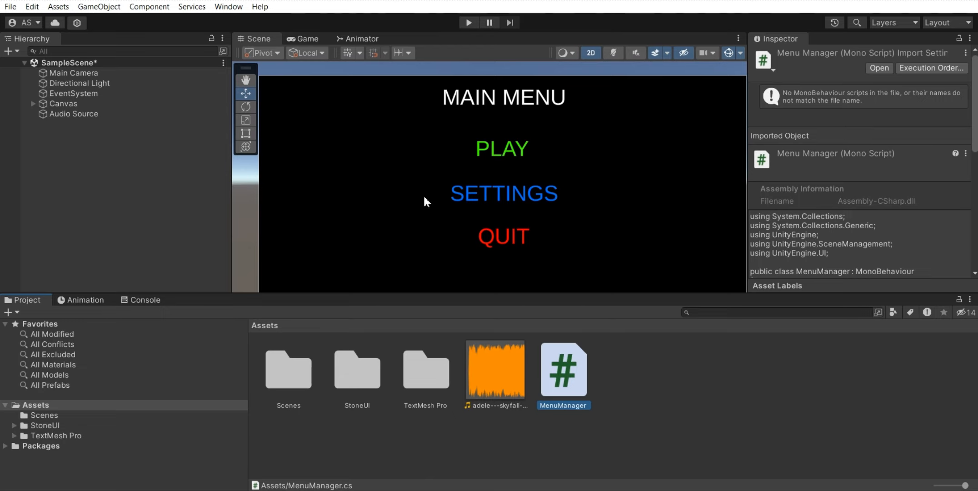
left_click(96, 102)
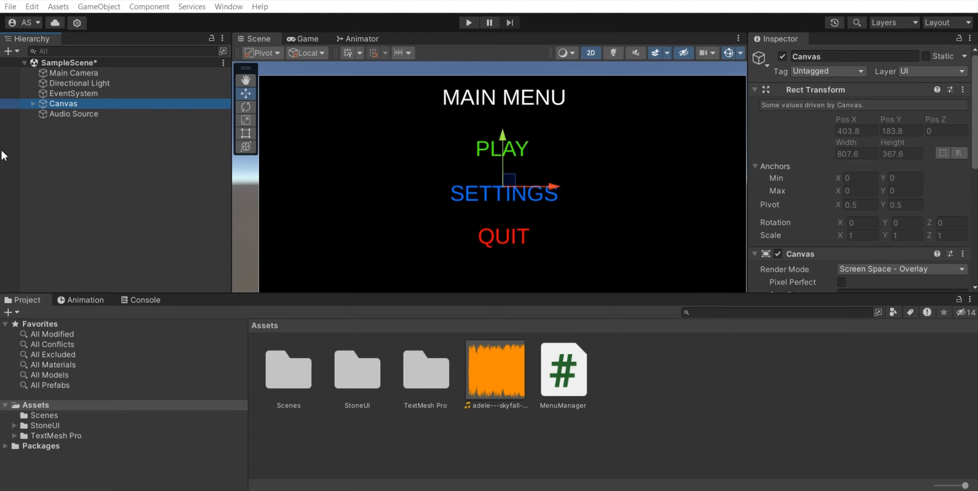
left_click_drag(974, 122, 974, 232)
left_click_drag(563, 369, 828, 275)
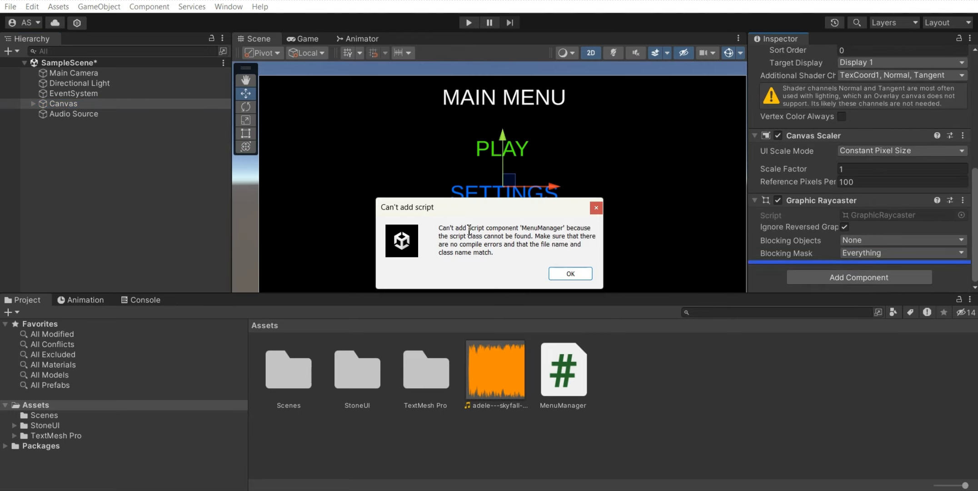
left_click(570, 273)
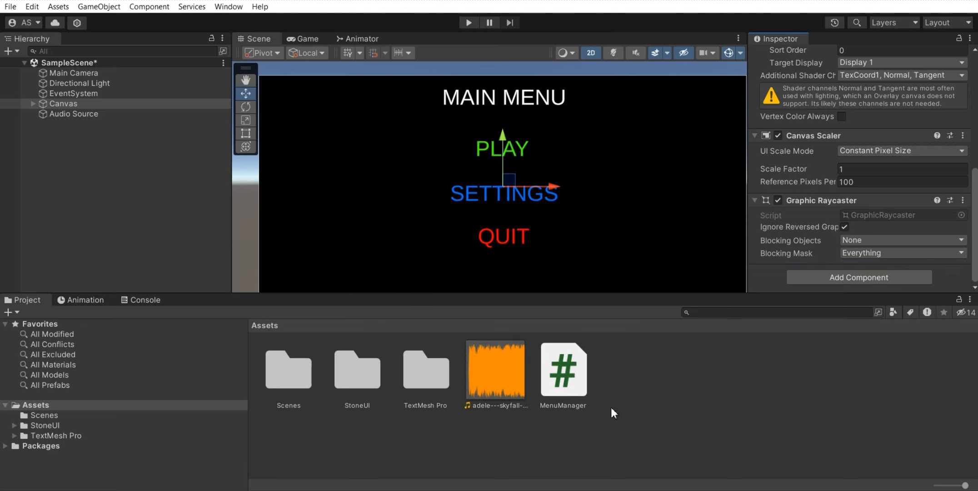
Attach the MenuManager script to the Canvas and assign the Audio Source object as its Music reference
left_click(576, 362)
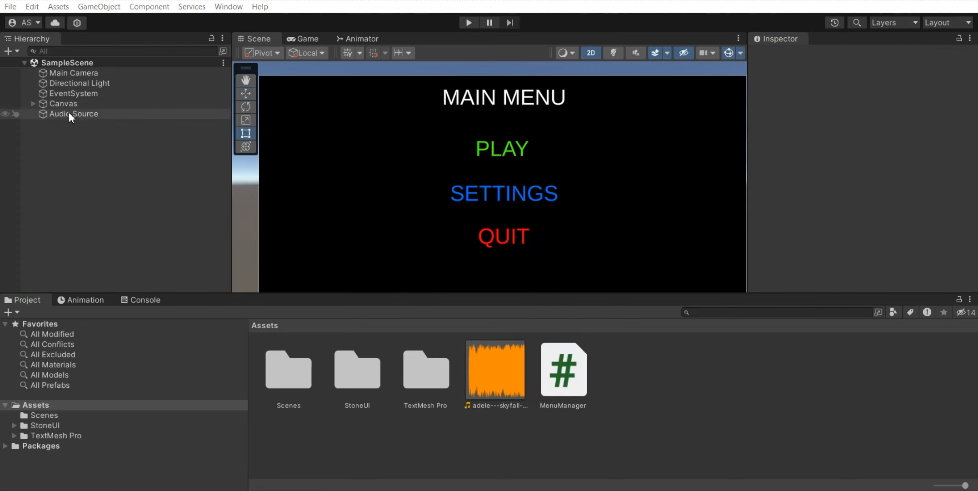
left_click(72, 104)
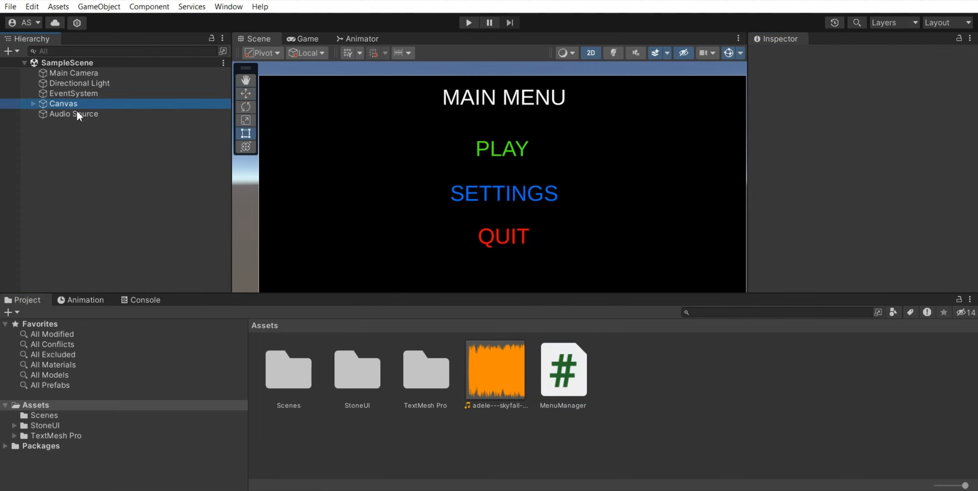
left_click(599, 361)
left_click(129, 105)
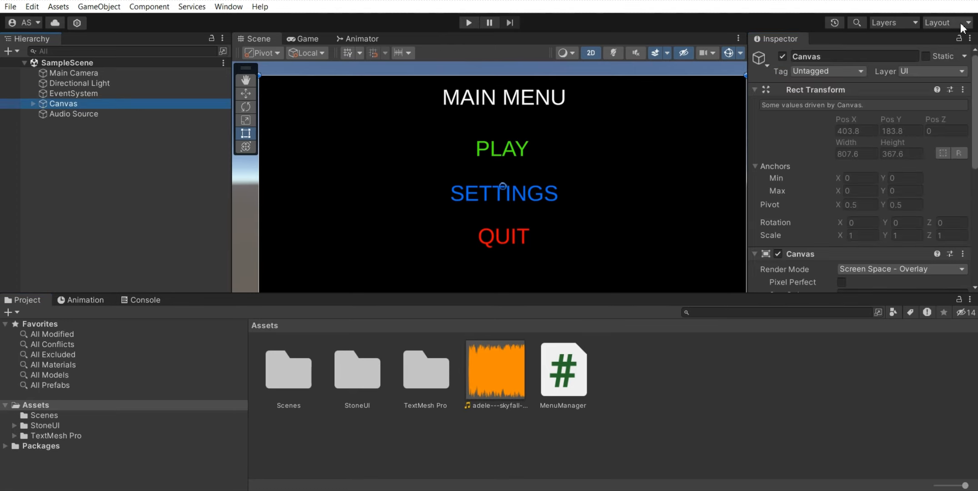
left_click_drag(563, 377, 777, 290)
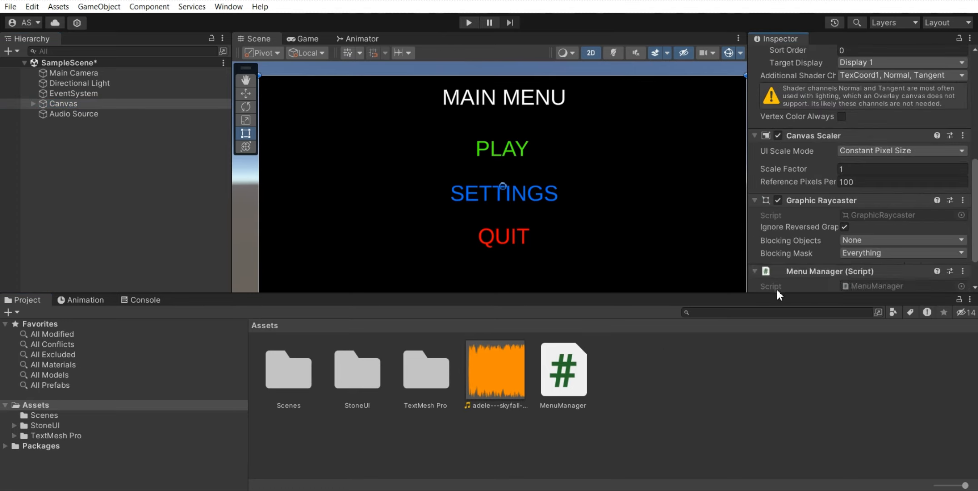
scroll(890, 255, "down", 2)
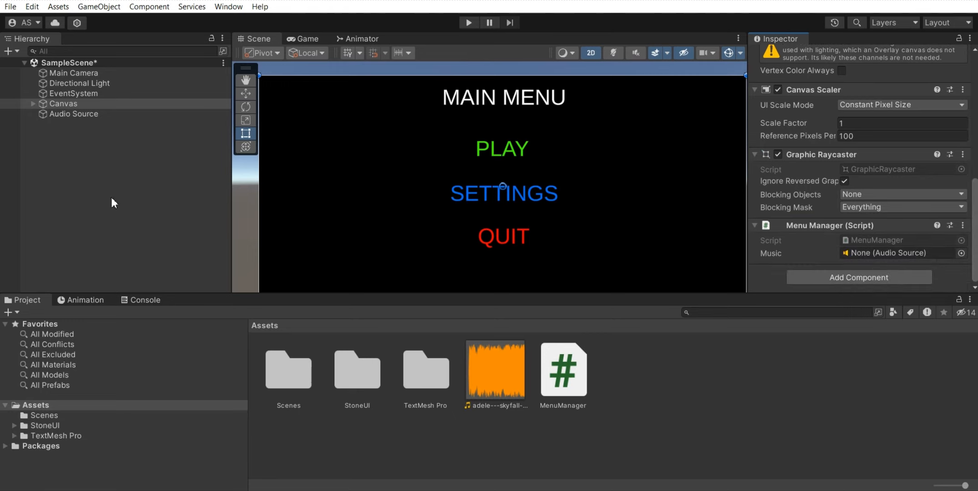
left_click_drag(47, 114, 880, 254)
Run the scene, test the SETTINGS button on the main menu, and stop play mode
left_click(467, 22)
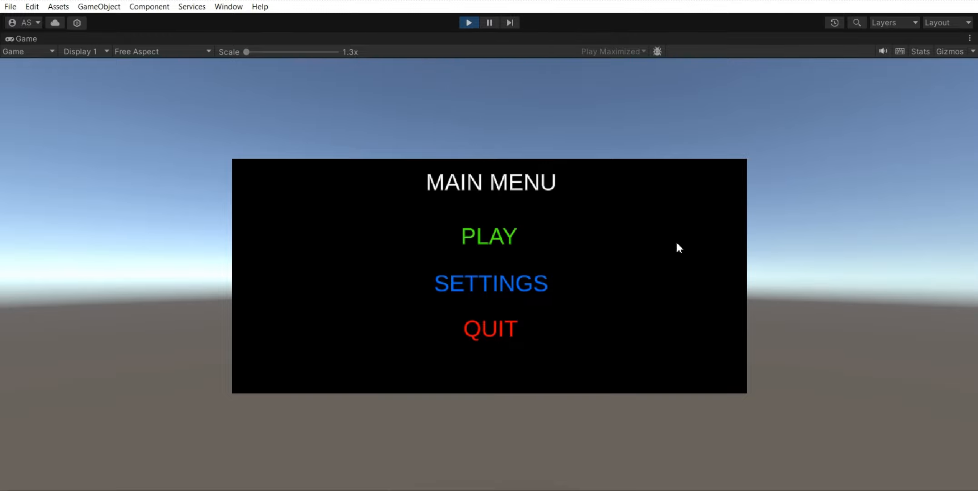
left_click(507, 277)
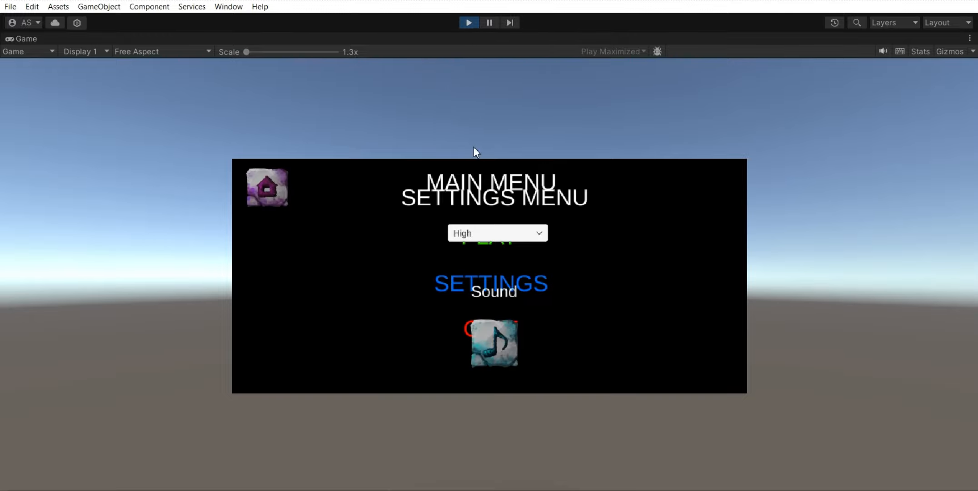
left_click(471, 22)
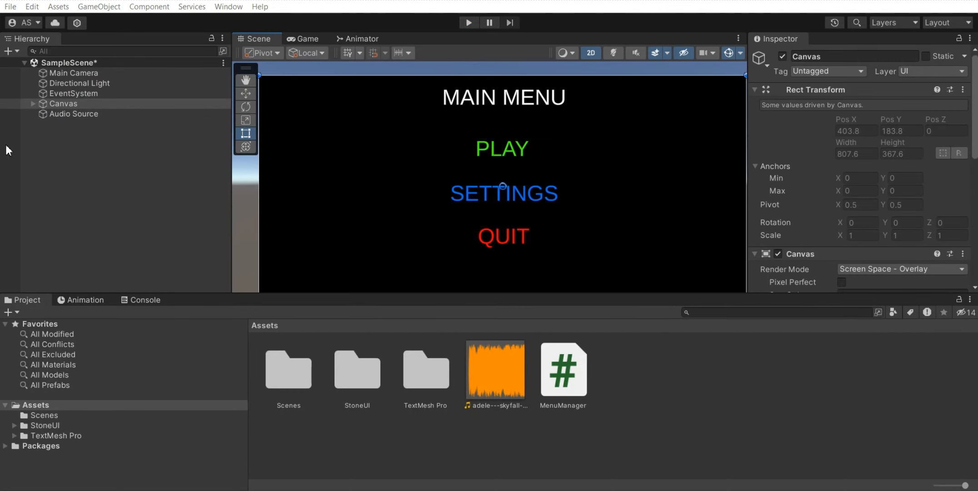
Add a second On Click event to the Settings button that calls GameObject.SetActive on Main Menu with the value off
left_click(33, 104)
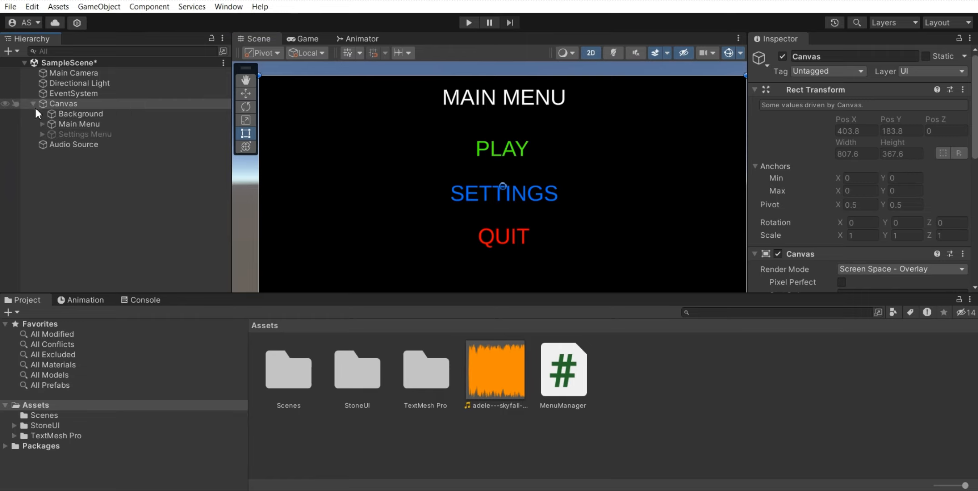
left_click(72, 126)
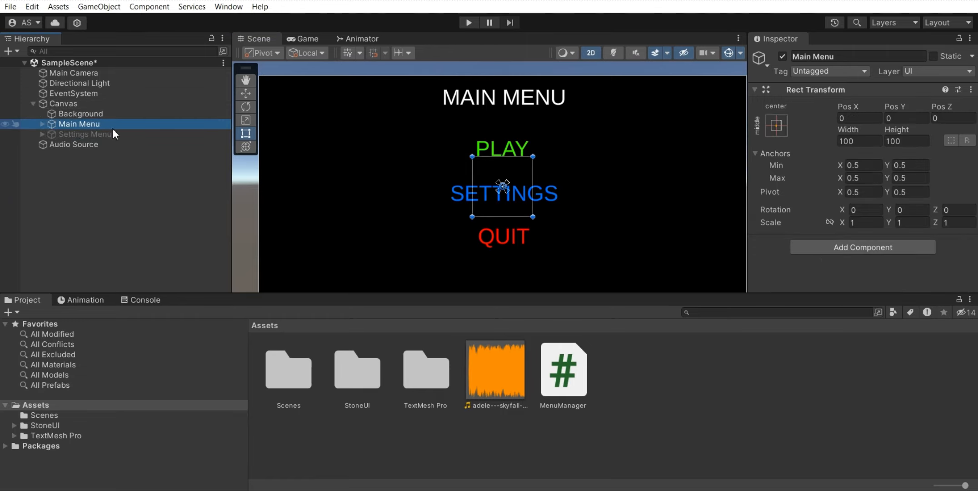
left_click(42, 124)
left_click(80, 154)
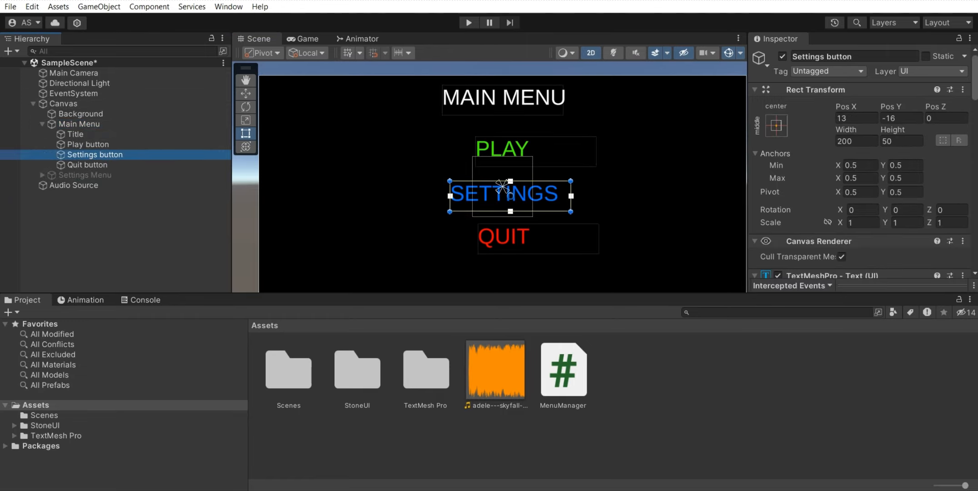
scroll(935, 177, "down", 10)
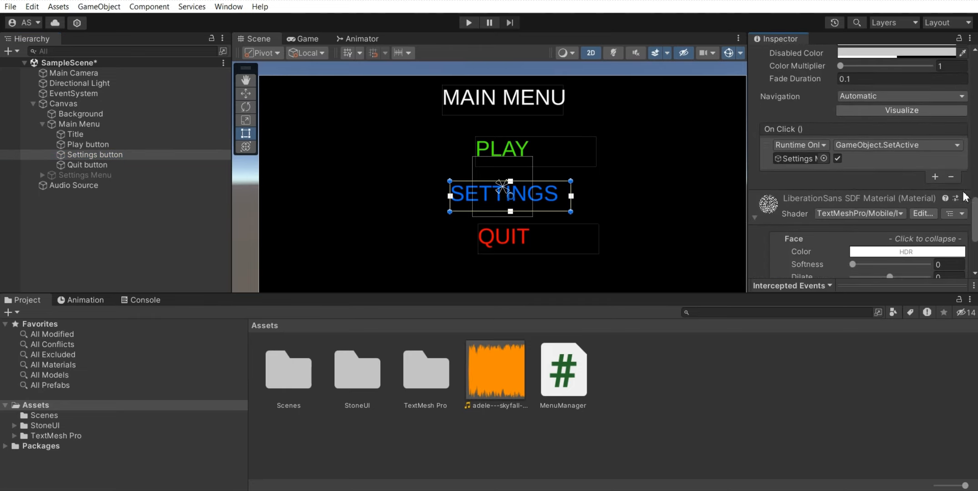
left_click(935, 176)
left_click_drag(115, 122, 780, 193)
left_click(850, 181)
mouse_move(877, 209)
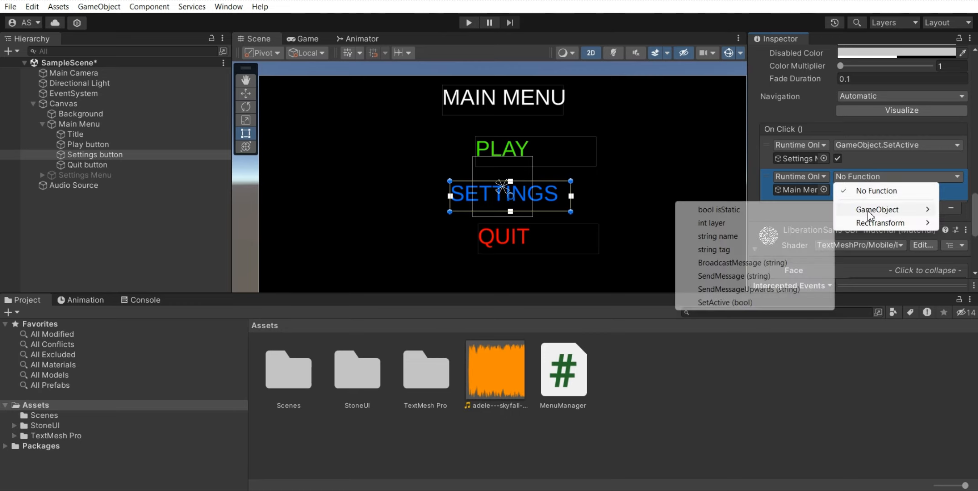
left_click(739, 302)
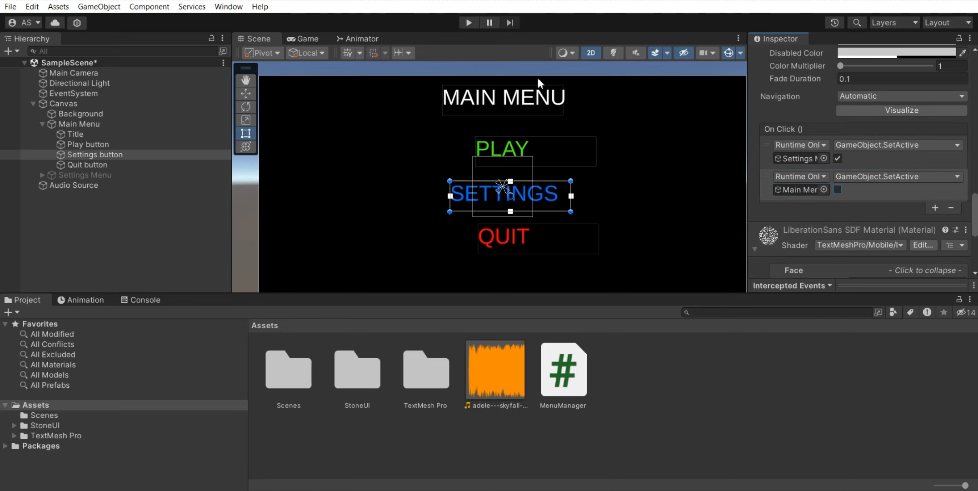
Retest the SETTINGS button in play mode, pausing to check which menu objects are active, and end the run
left_click(463, 25)
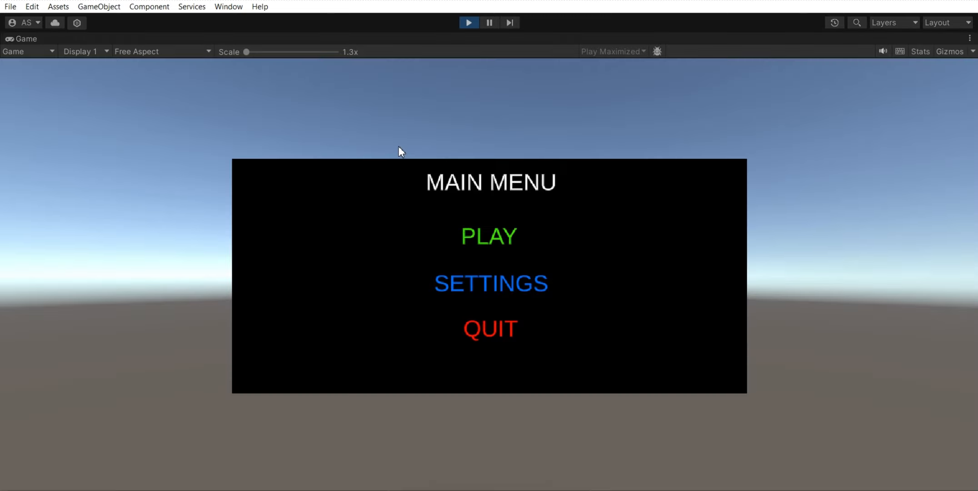
left_click(473, 278)
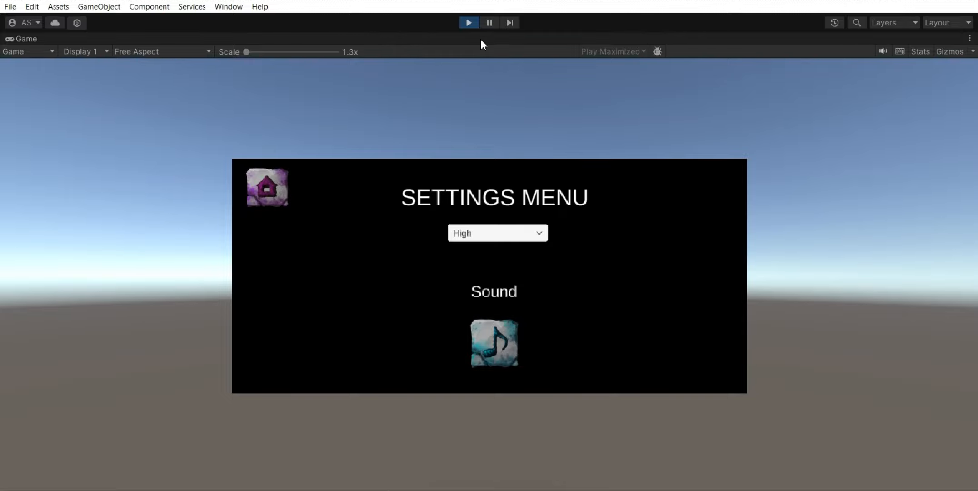
left_click(489, 23)
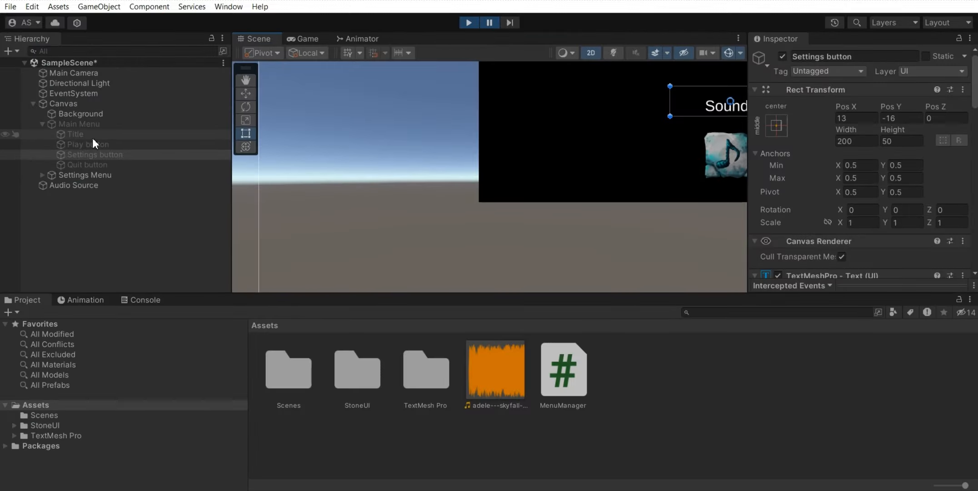
left_click(469, 24)
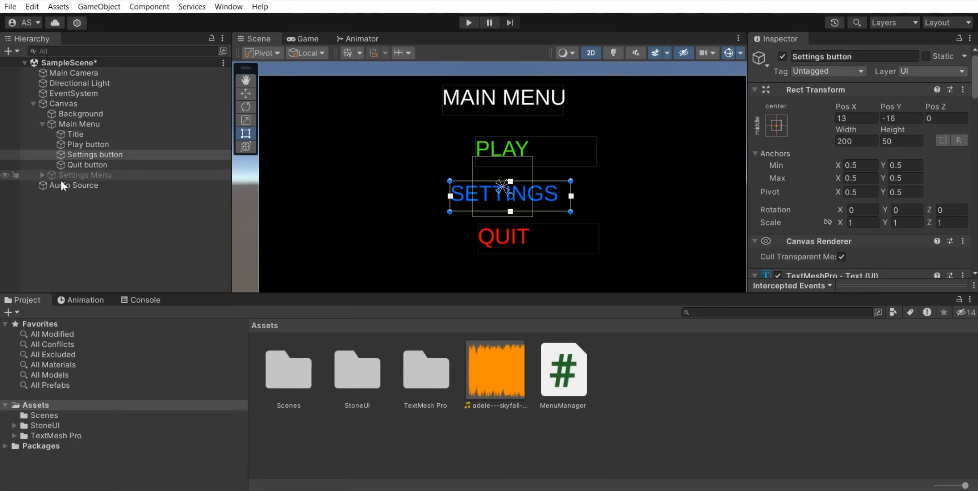
Activate the Settings Menu object and deactivate the Main Menu object in the scene
left_click(42, 175)
left_click(82, 176)
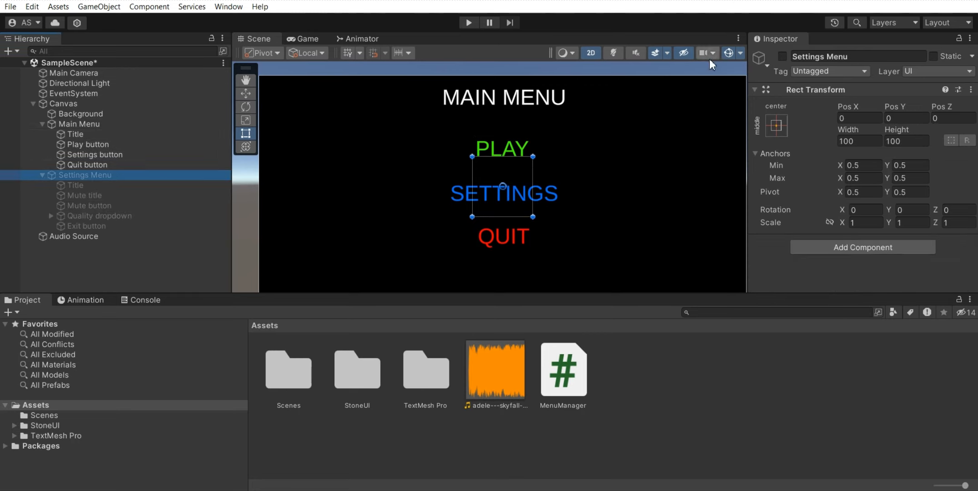
left_click(786, 57)
left_click(80, 124)
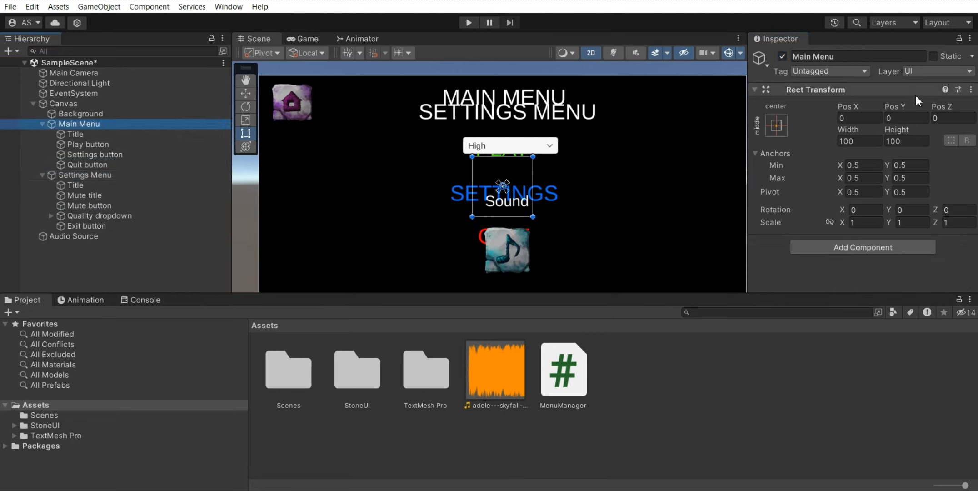
left_click(783, 57)
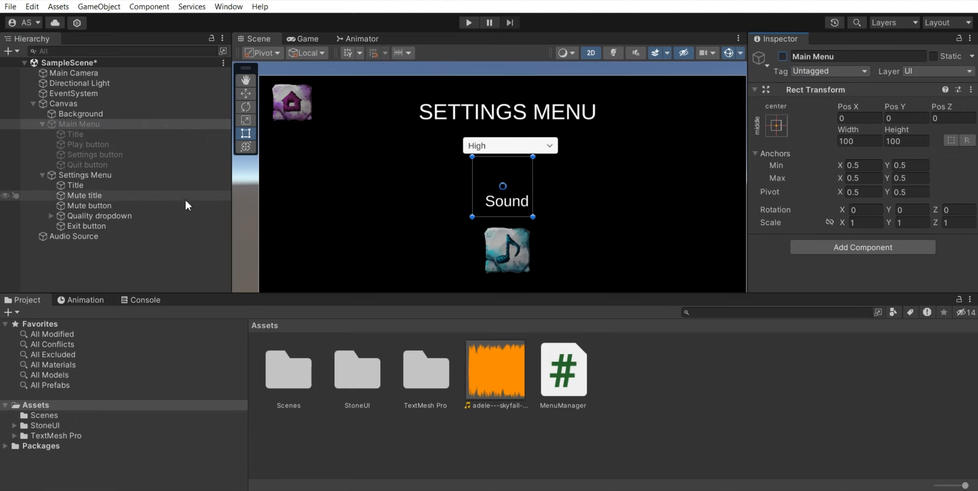
Add an On Click event to the Mute button that calls MenuManager.MuteButton on the Canvas, and test it in play mode
left_click(83, 205)
scroll(953, 210, "down", 10)
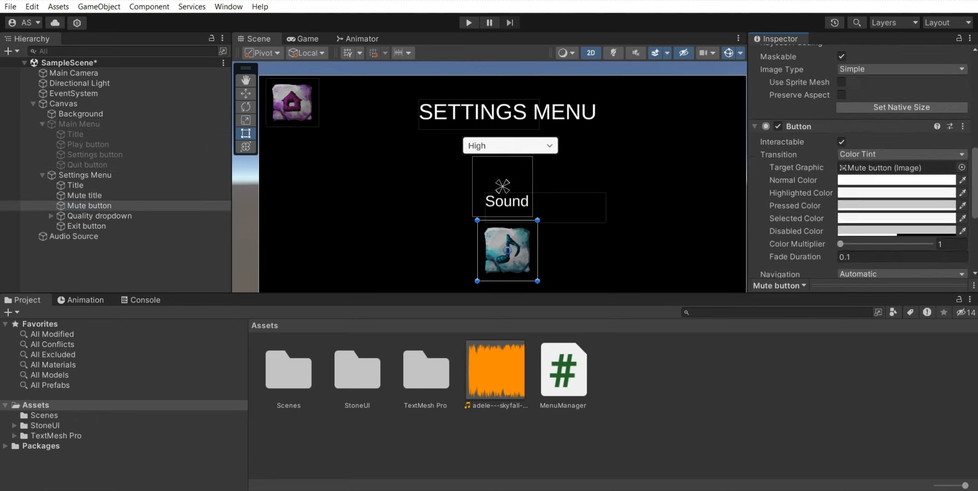
left_click(934, 252)
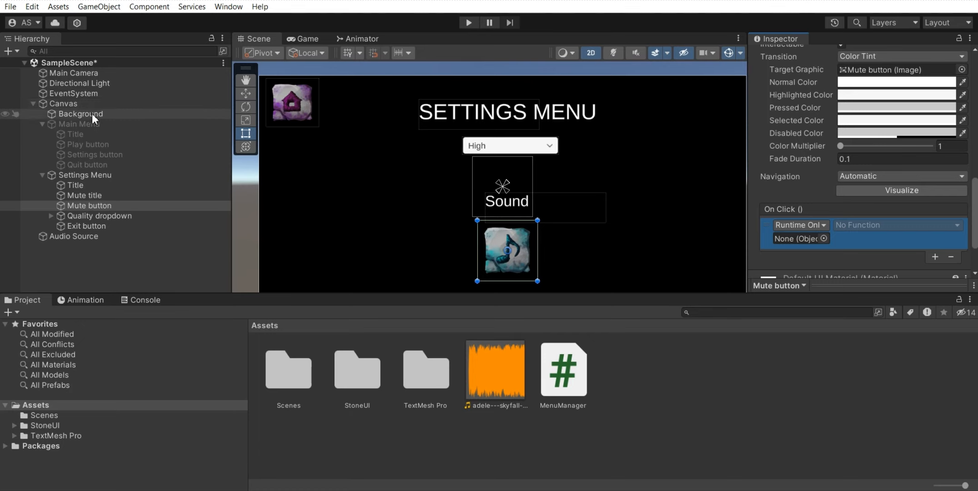
left_click_drag(85, 100, 811, 181)
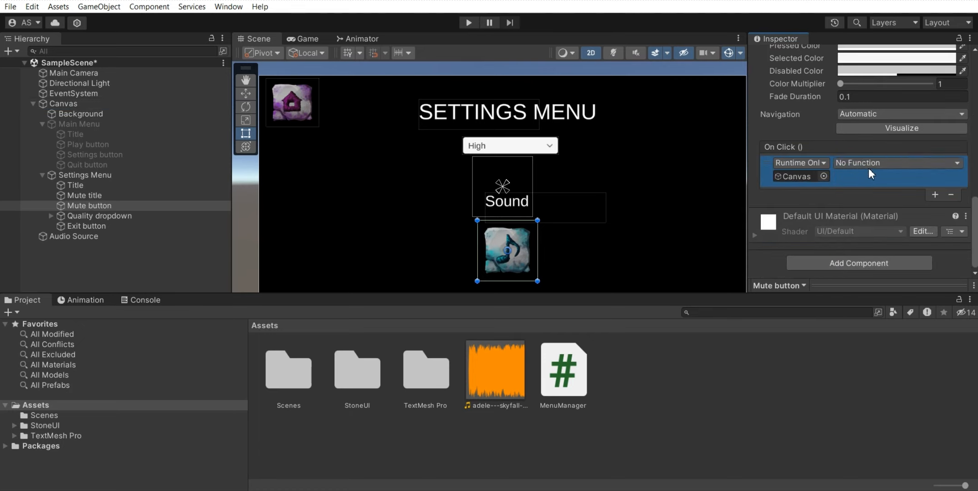
left_click(869, 170)
mouse_move(886, 263)
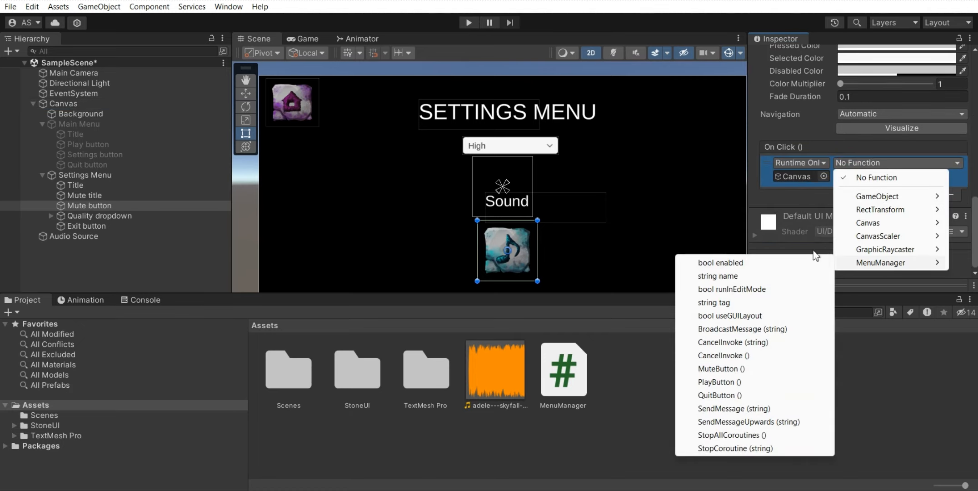
left_click(720, 369)
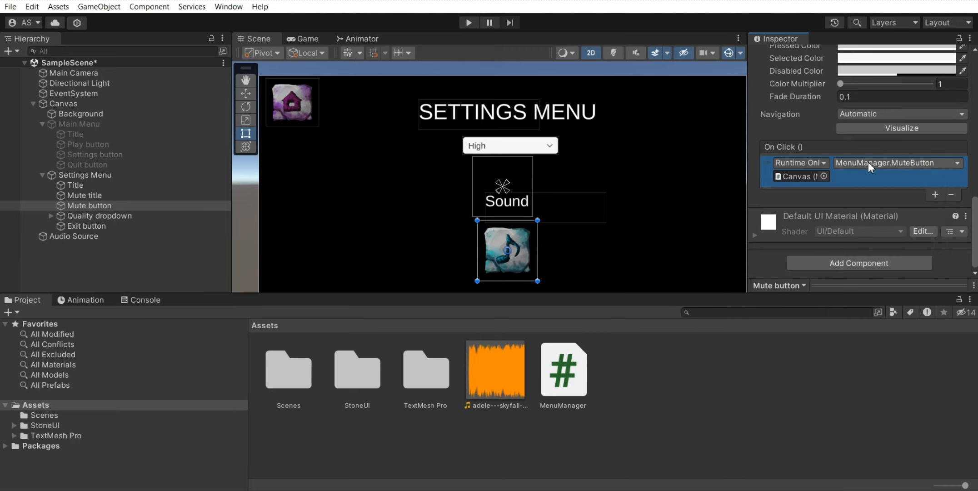
left_click(473, 23)
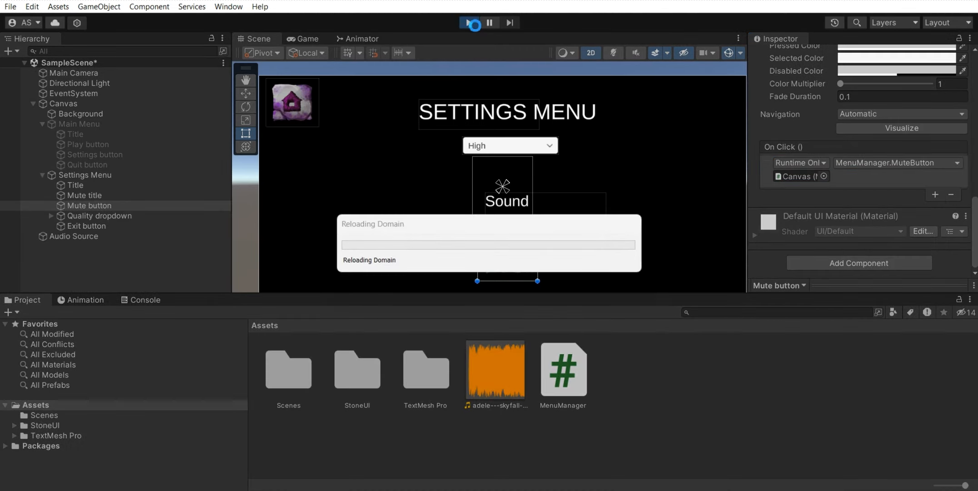
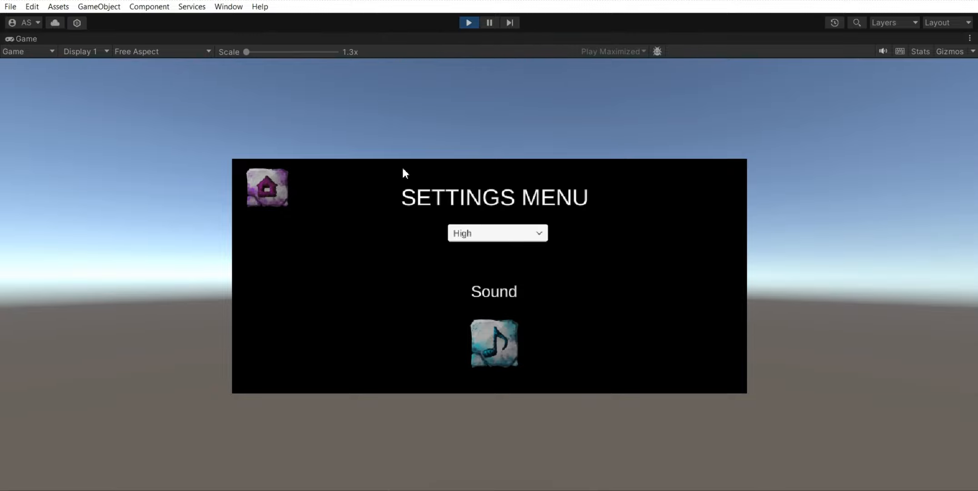
left_click(468, 23)
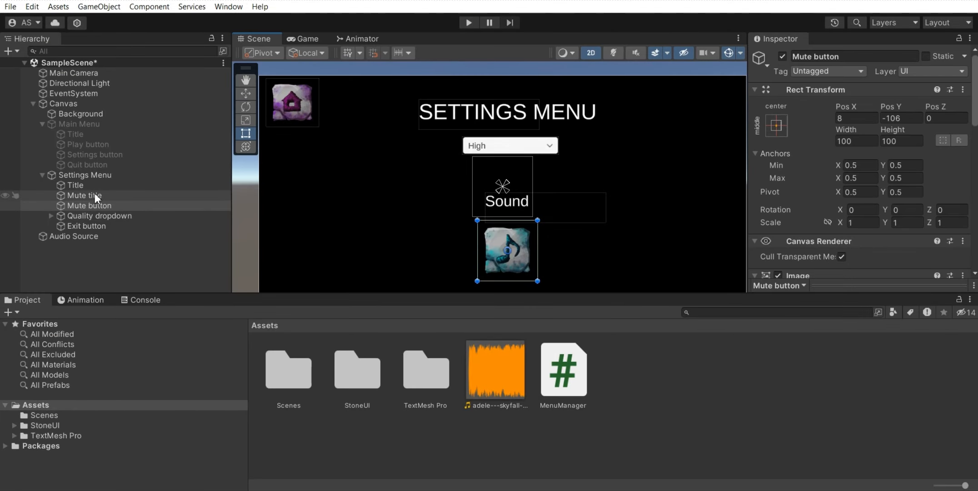
Add two On Click events to the Exit button, targeting Main Menu in the first and Settings Menu in the second
left_click(87, 226)
scroll(859, 159, "down", 10)
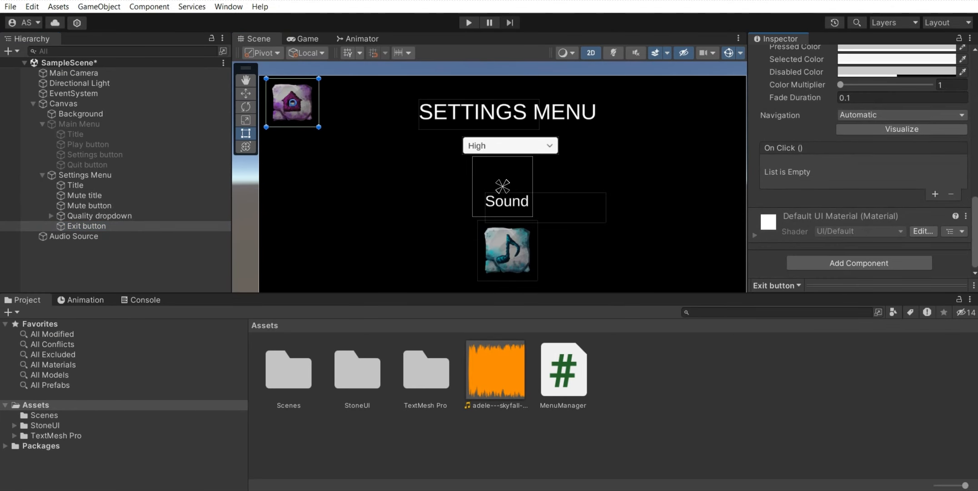
left_click(935, 195)
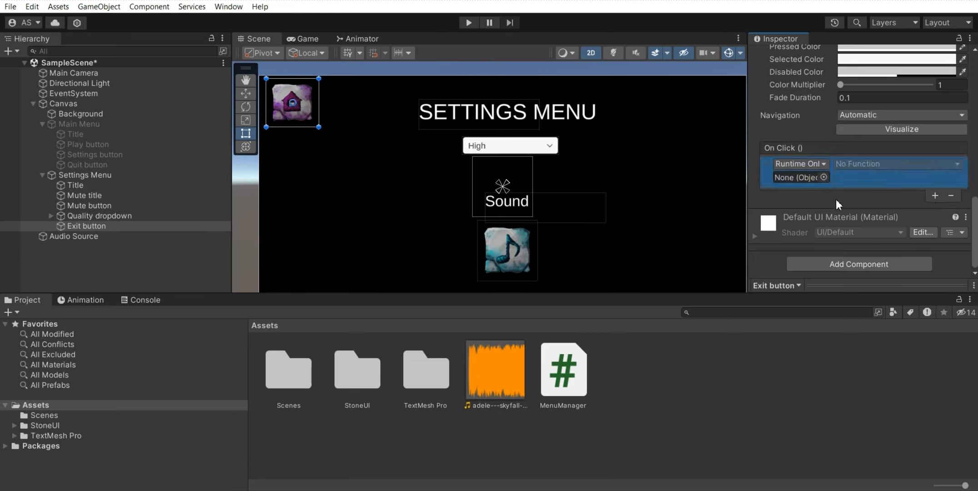
left_click(934, 195)
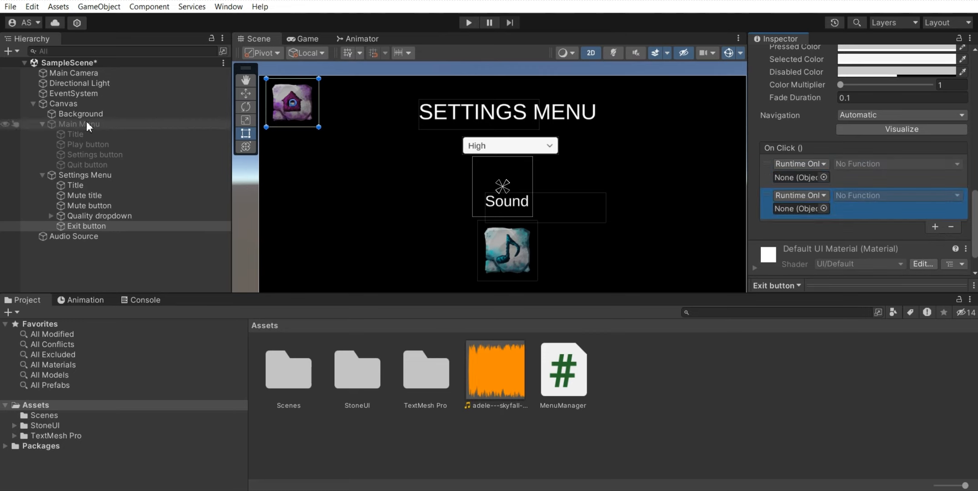
left_click_drag(87, 122, 804, 178)
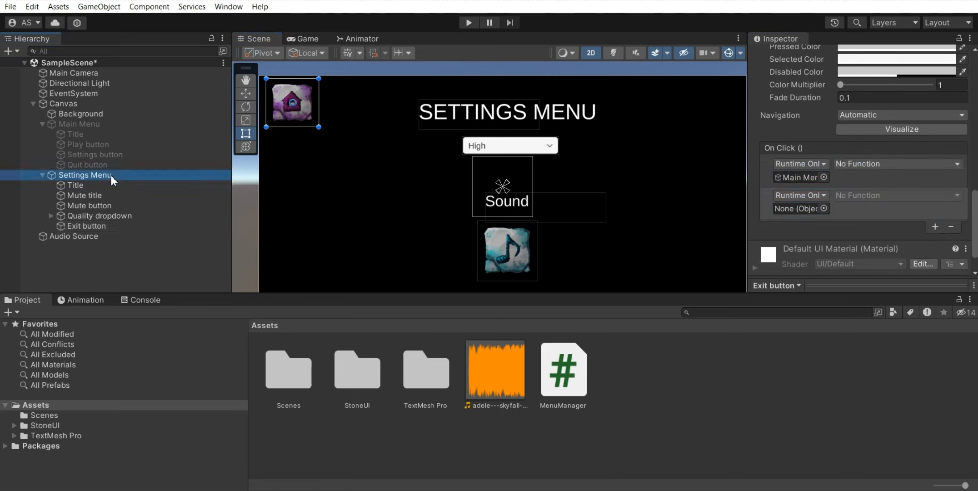
left_click_drag(111, 175, 795, 209)
Set both Exit button events to GameObject.SetActive, with the value on for Main Menu and off for Settings Menu
left_click(865, 163)
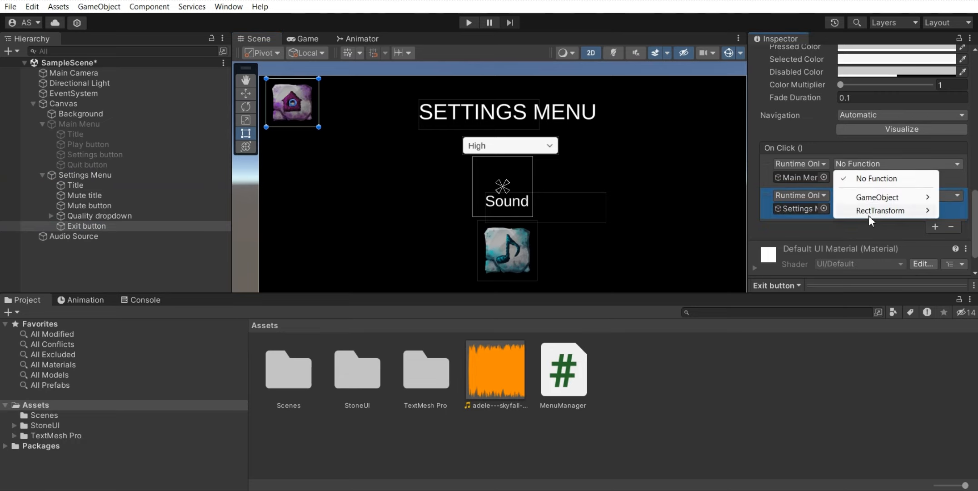
left_click(736, 290)
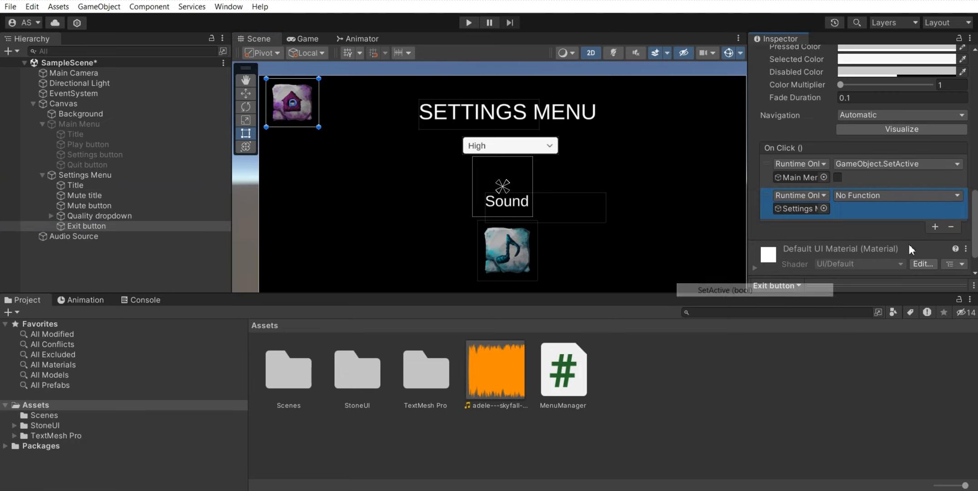
left_click(838, 177)
left_click(855, 195)
mouse_move(857, 240)
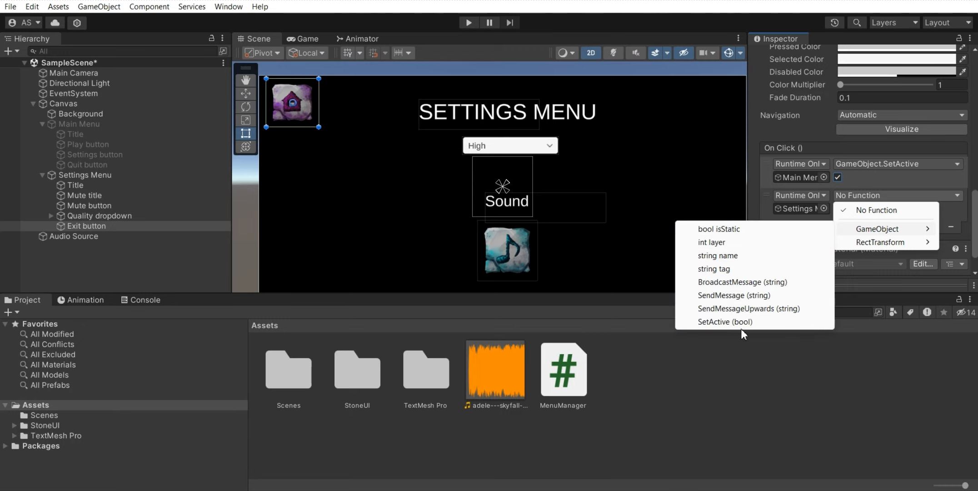
left_click(754, 322)
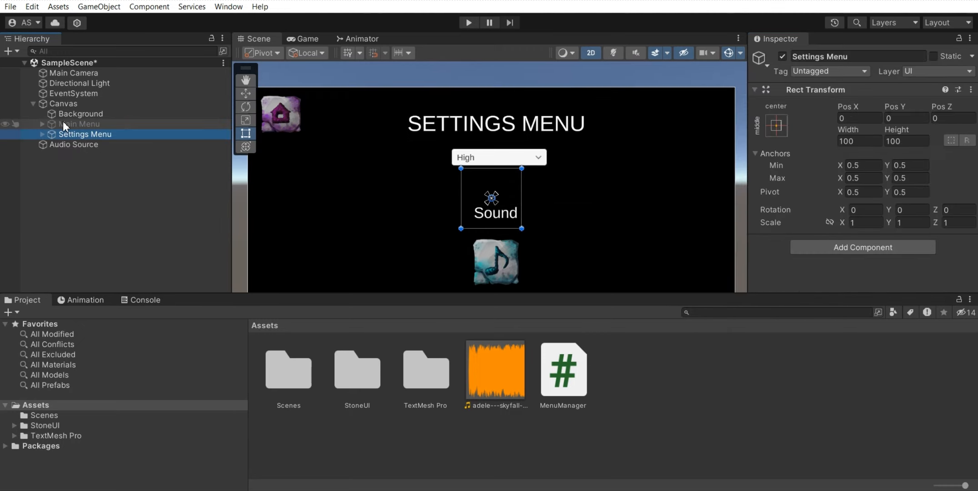
Activate the Main Menu object and deactivate the Settings Menu object in the scene
left_click(63, 122)
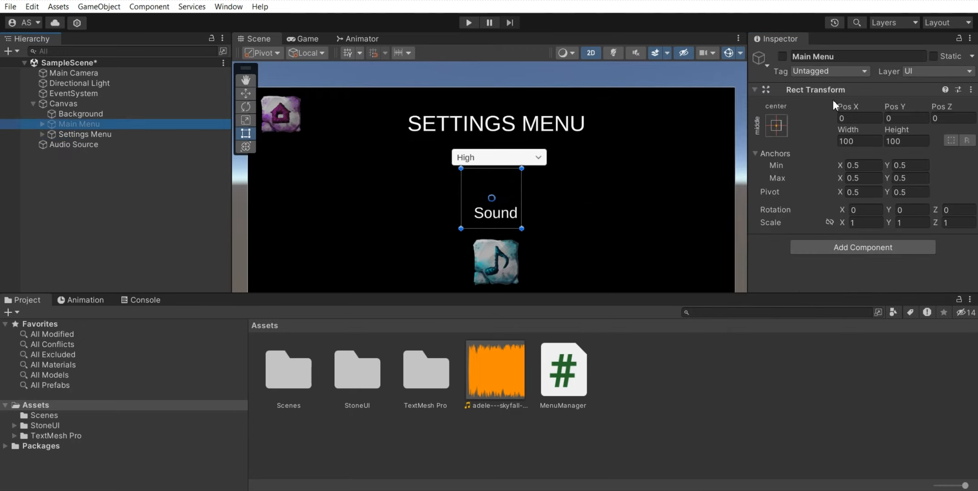
left_click(782, 56)
left_click(159, 134)
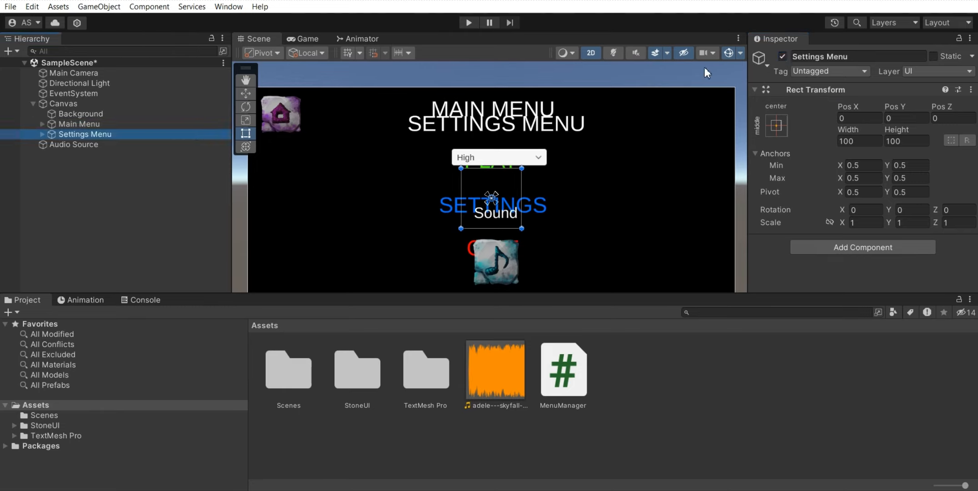
left_click(782, 56)
Add an On Click event to the Play button that calls MenuManager.PlayButton on the Canvas
left_click(42, 123)
left_click(82, 148)
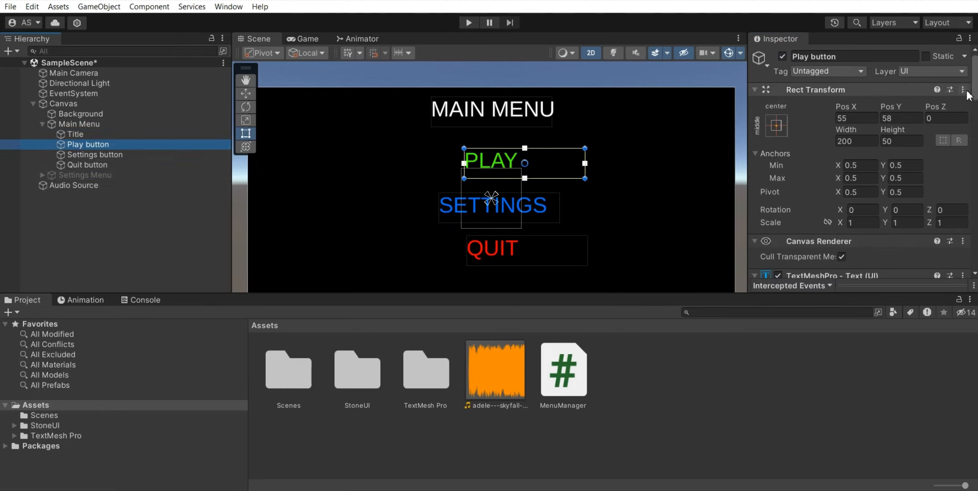
scroll(975, 274, "down", 10)
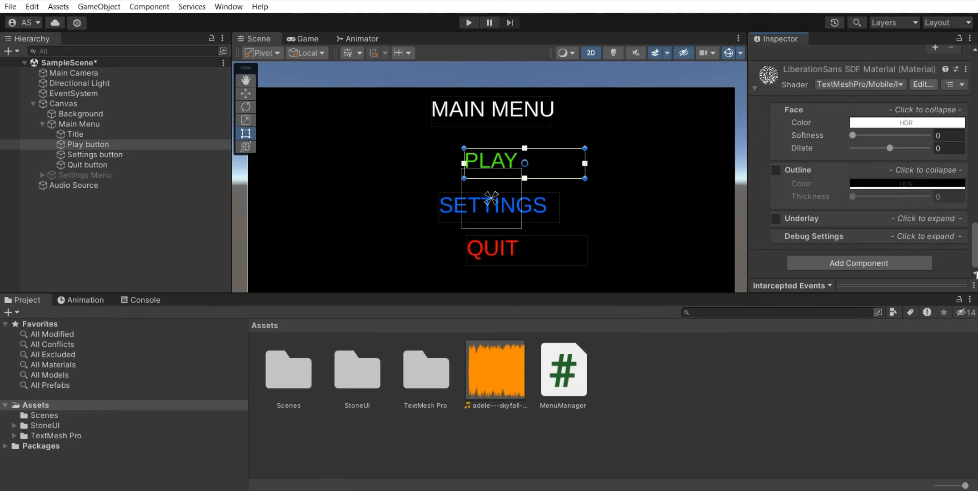
left_click(760, 91)
left_click(935, 194)
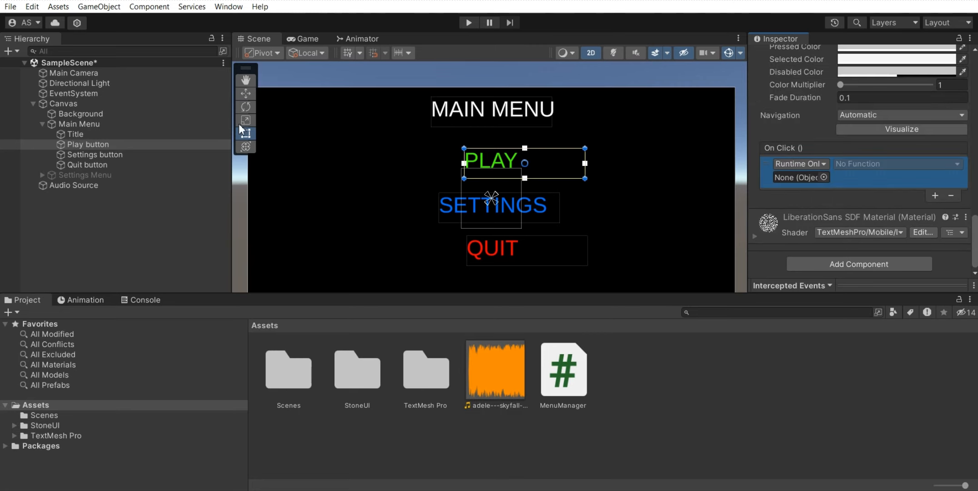
left_click_drag(64, 104, 798, 178)
left_click(863, 164)
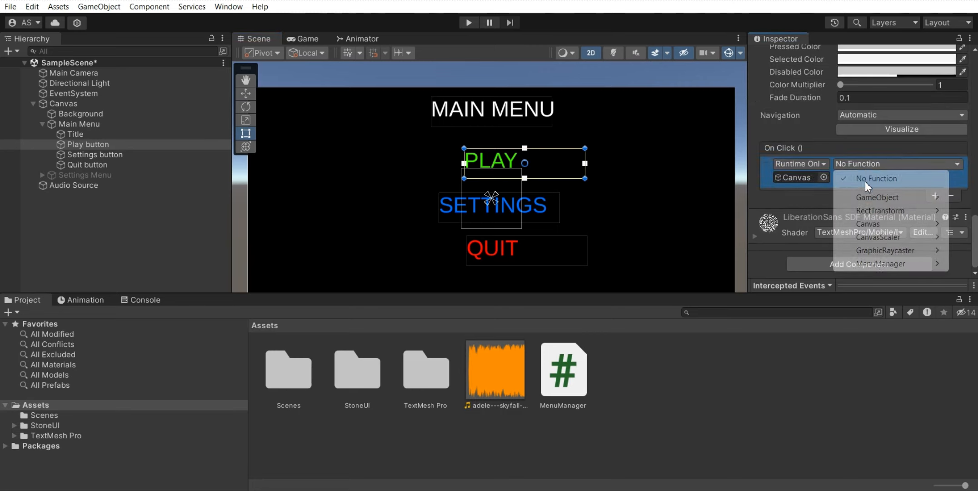
mouse_move(876, 266)
left_click(719, 383)
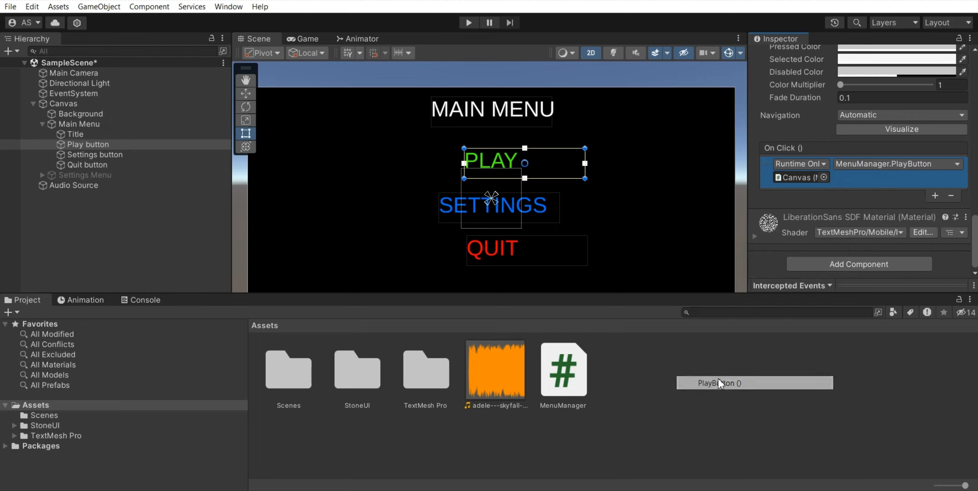
Add an On Click event to the Quit button that calls MenuManager.QuitButton on the Canvas
left_click(85, 165)
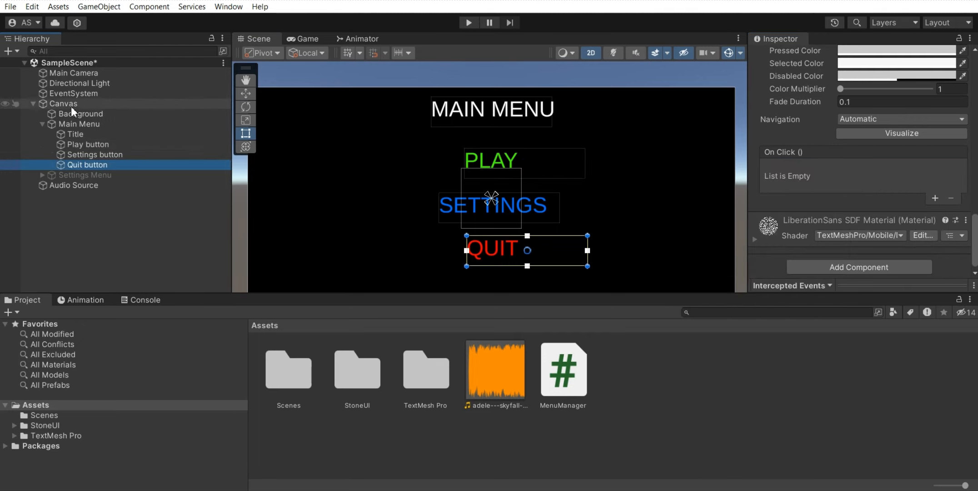
left_click(934, 198)
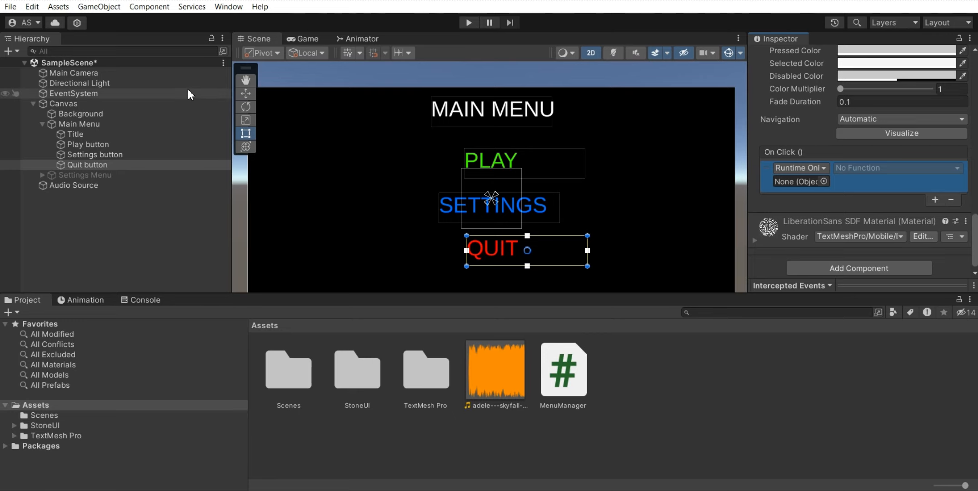
left_click_drag(75, 107, 852, 168)
left_click(849, 172)
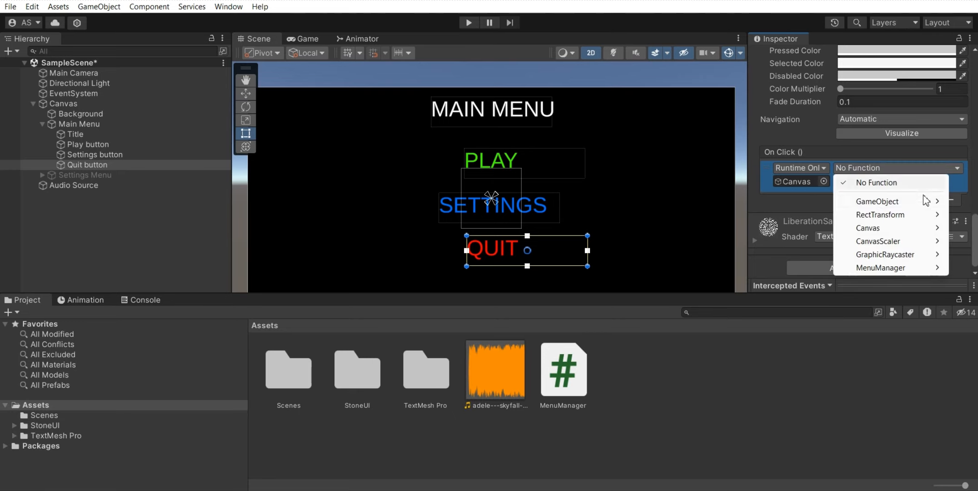
mouse_move(872, 269)
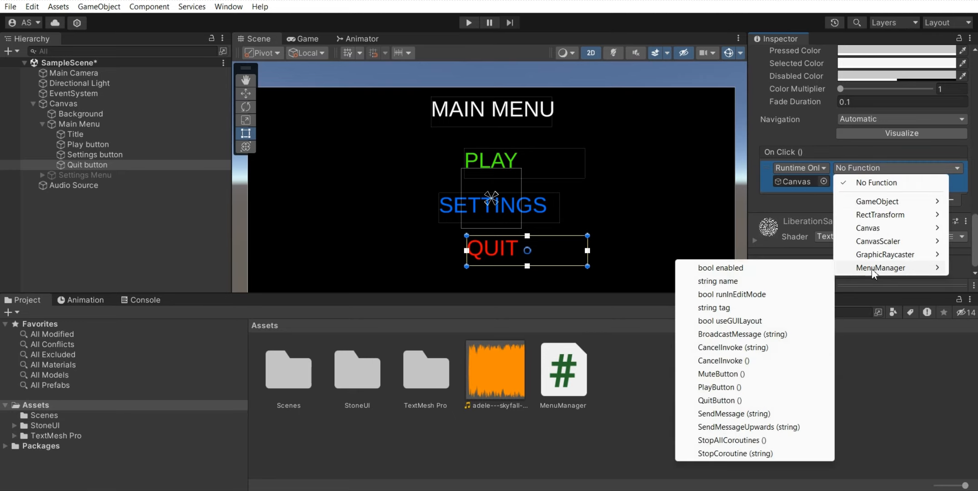
left_click(723, 400)
Test the PLAY button in play mode and end the run
left_click(468, 23)
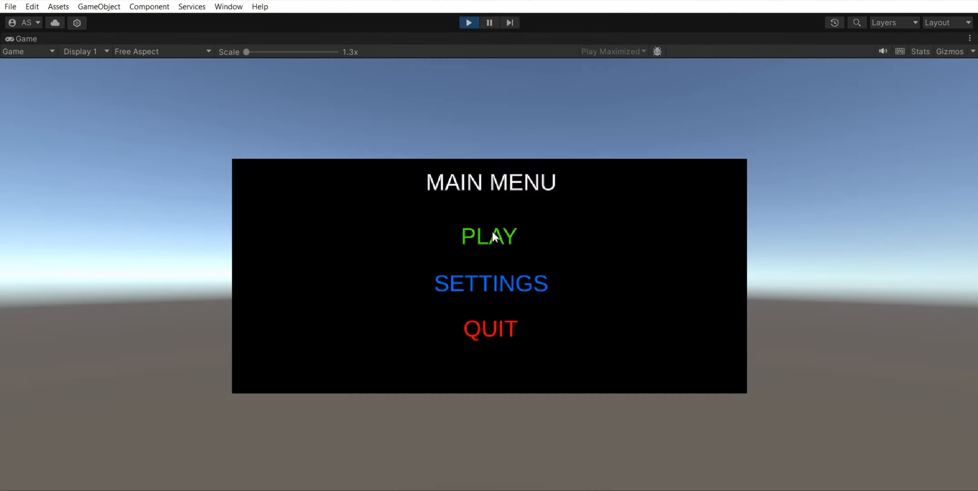
left_click(493, 236)
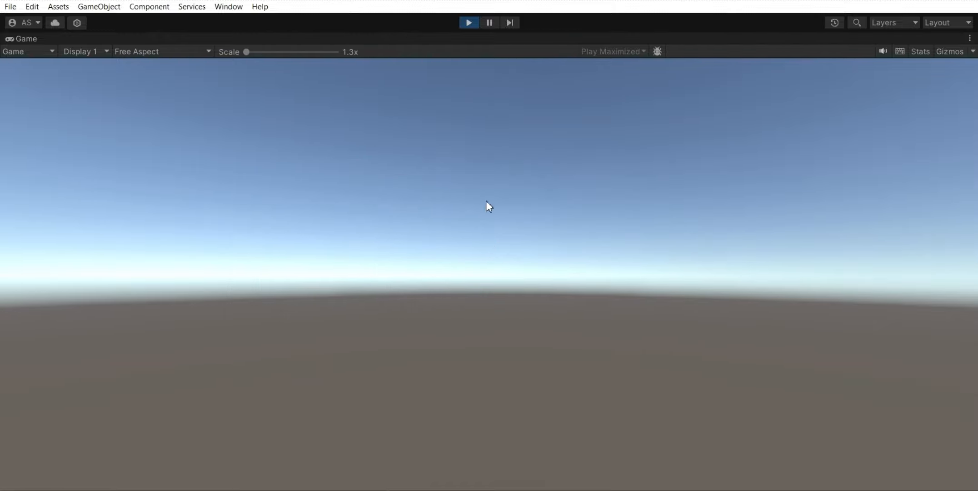
left_click(469, 24)
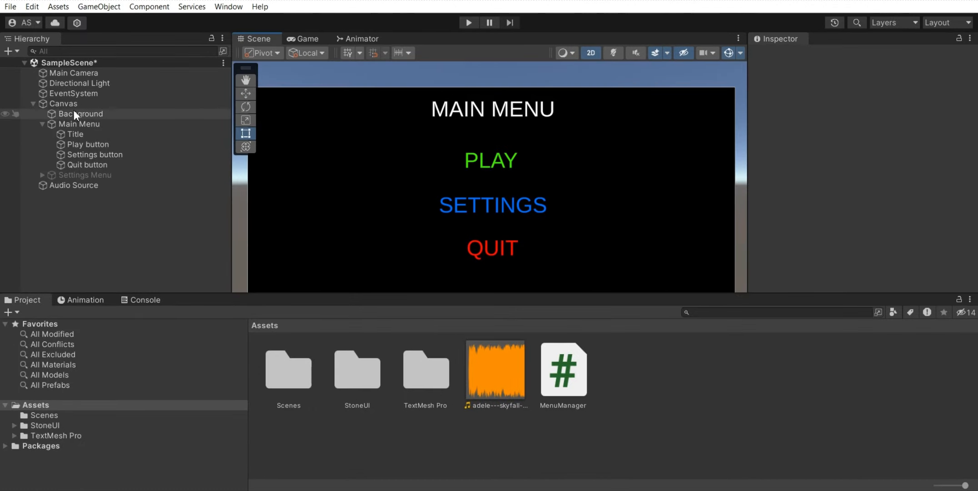
Delete the Very Low, Very High and Ultra levels from the Quality section of the Project Settings
left_click(42, 123)
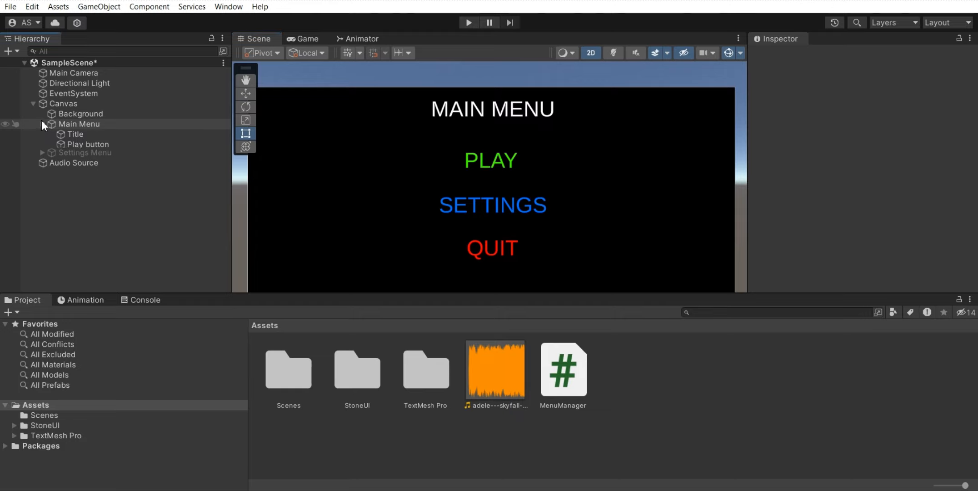
left_click(10, 6)
left_click(32, 6)
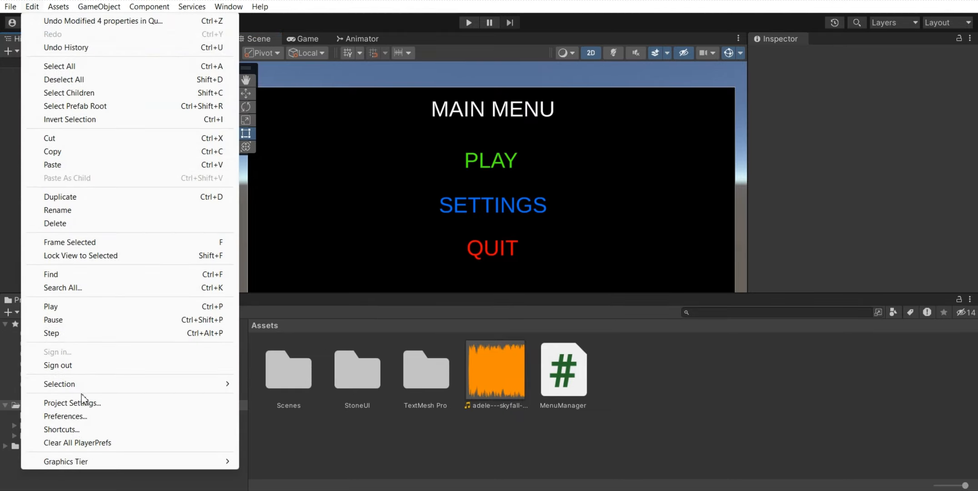
left_click(72, 403)
left_click(26, 132)
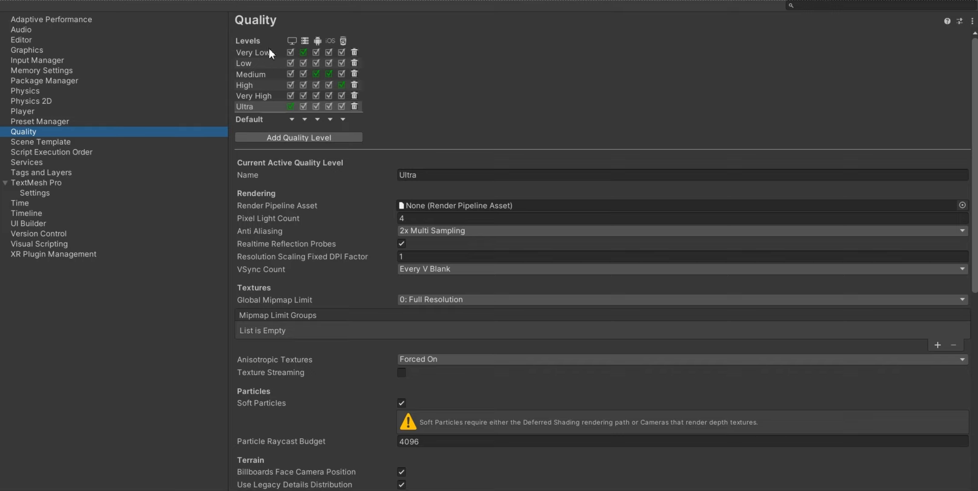
left_click(355, 52)
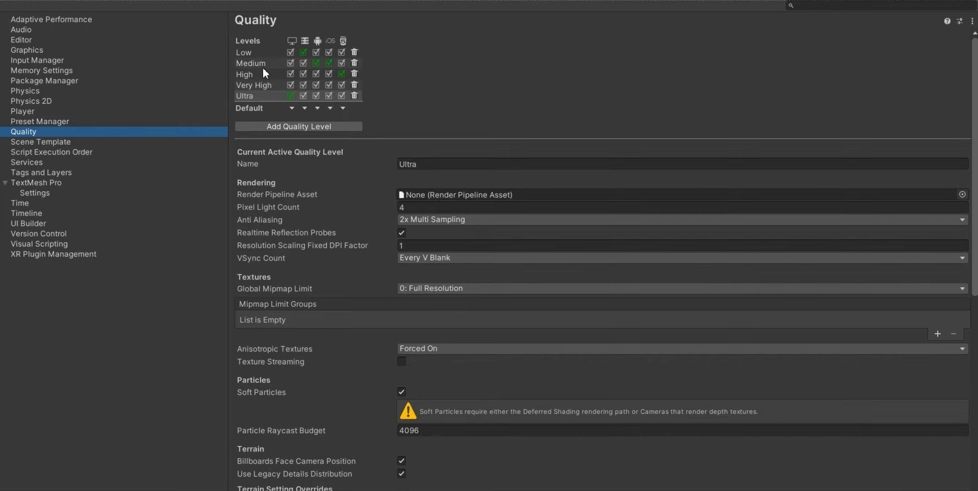
left_click(355, 85)
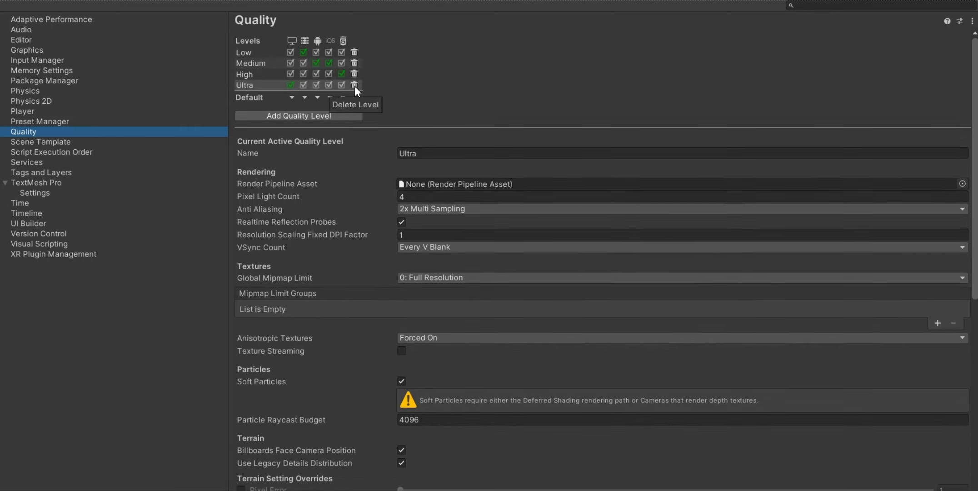
left_click(354, 85)
Review the settings of the Low, Medium and High quality levels
left_click(250, 56)
left_click(250, 62)
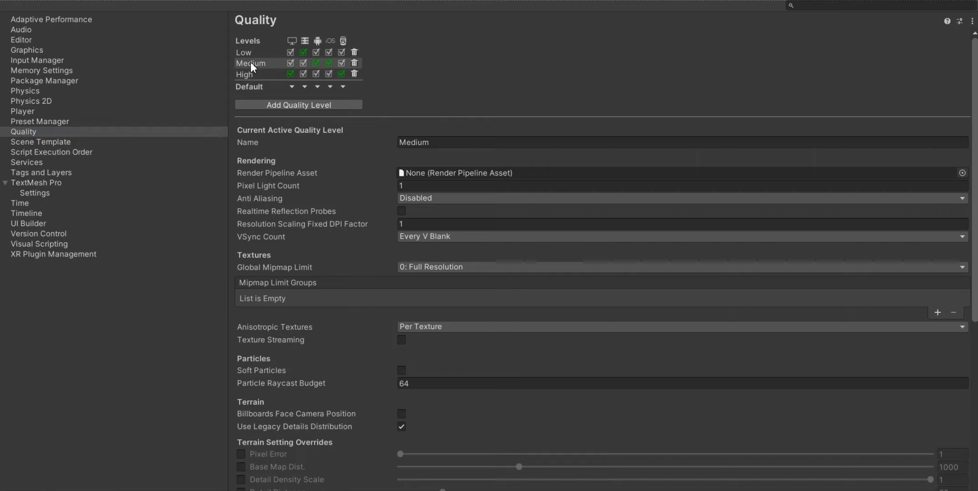
left_click(252, 74)
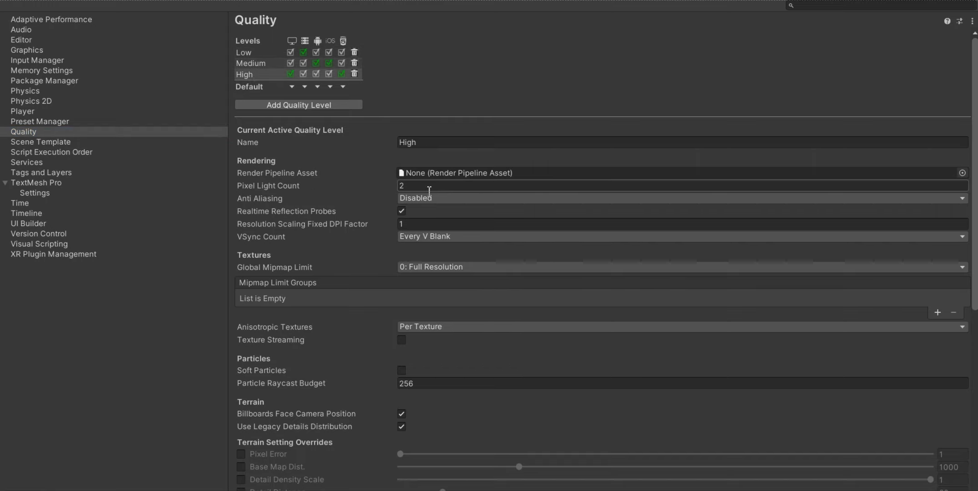
left_click(250, 51)
left_click(255, 60)
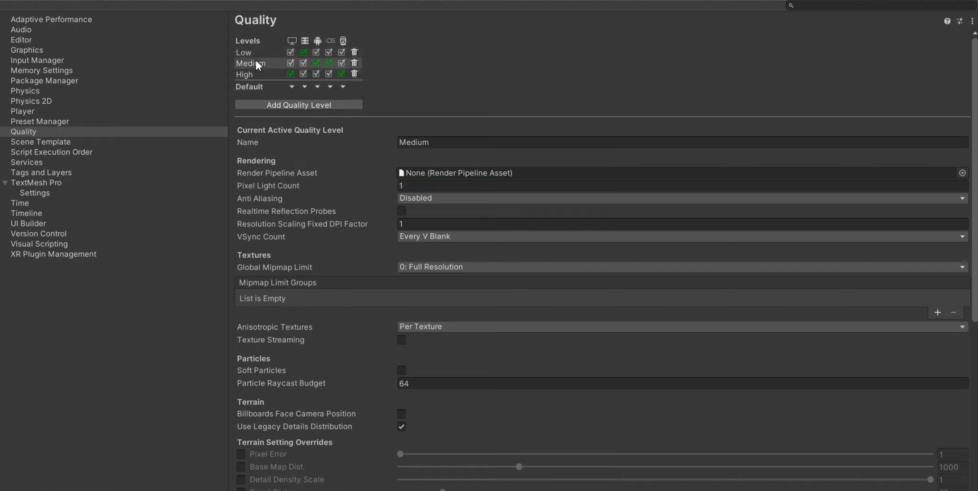
left_click(256, 74)
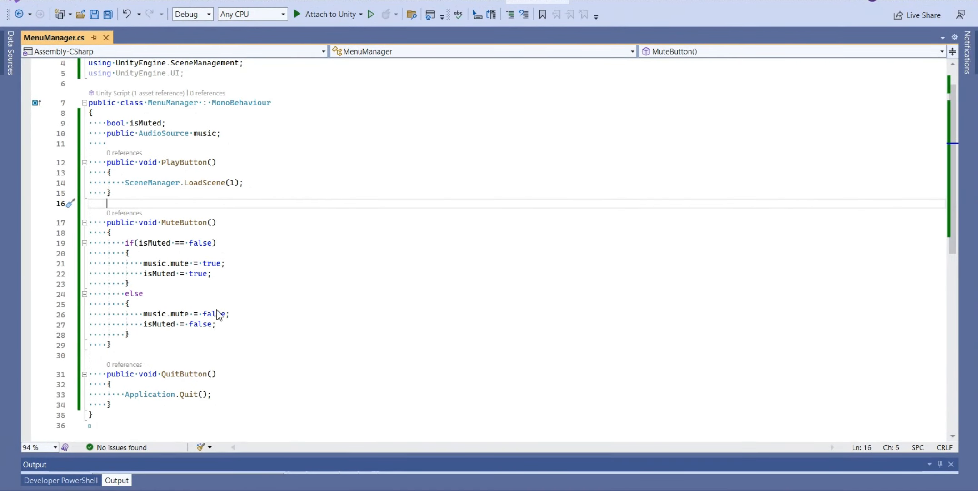
Switch to Visual Studio and add an empty public void SetQuality() method below the music field in MenuManager.cs
left_click(288, 146)
left_click(269, 132)
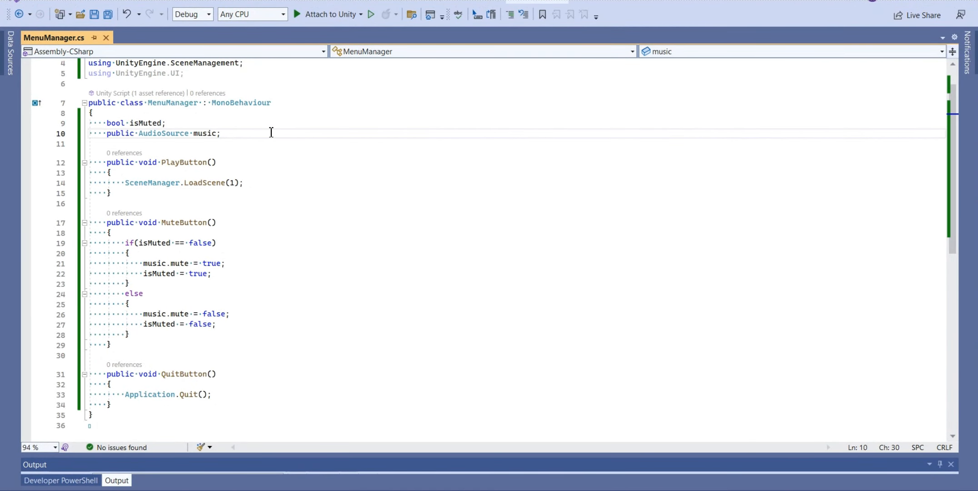
key("Return")
key("Return")
type("public v")
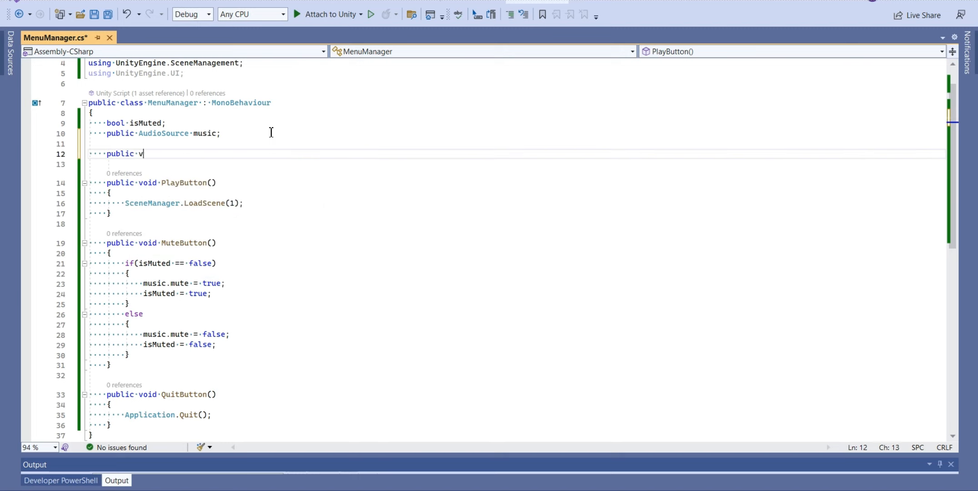
type("oid SetQualit")
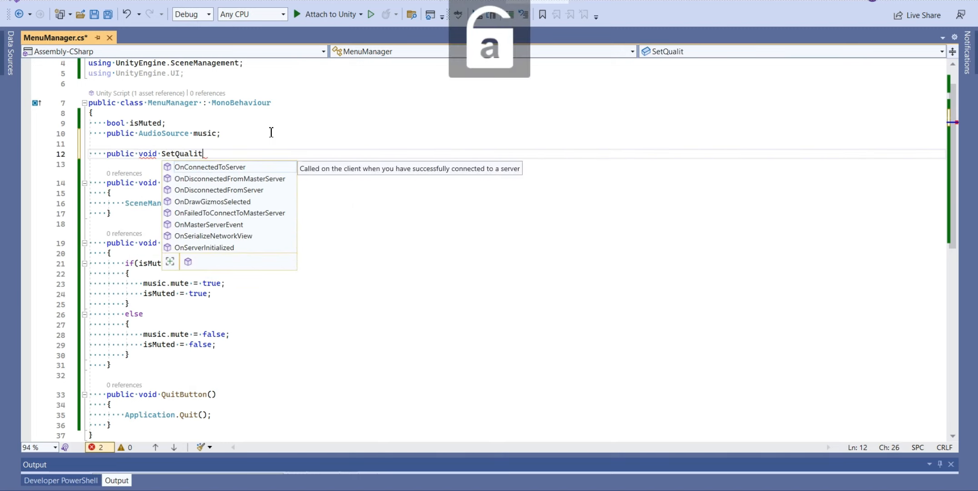
type("y()")
key("Return")
type("{")
key("Return")
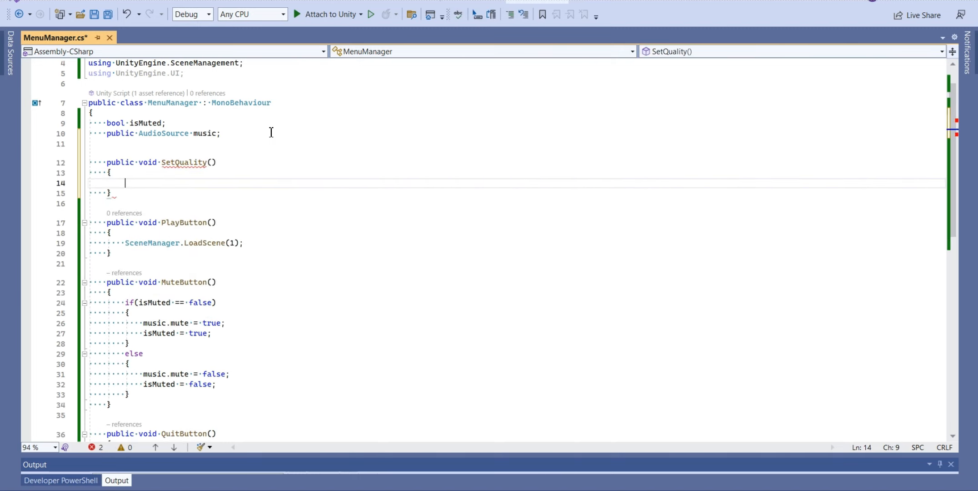
Declare a [SerializeField] TMP_Dropdown field named dropdown below the music field in MenuManager.cs
left_click(271, 132)
key("Return")
key("Caps_Lock")
type("[S")
key("Caps_Lock")
type("er")
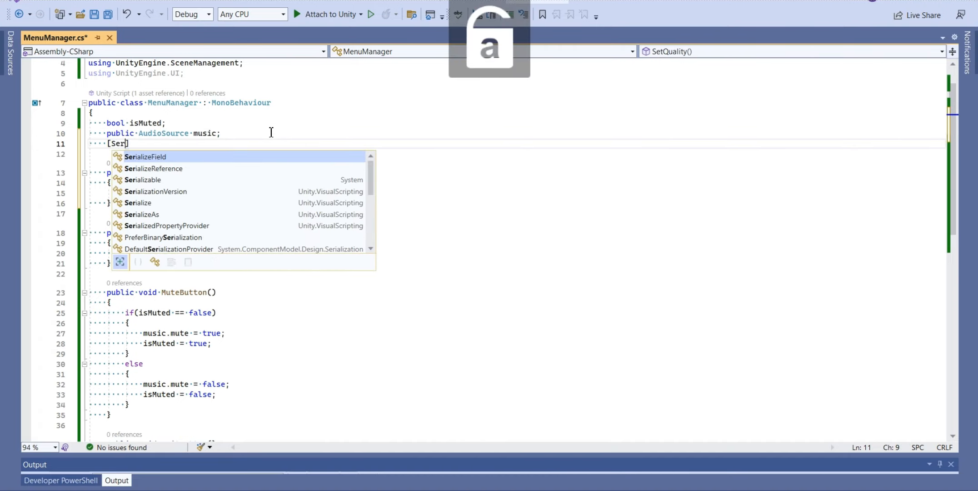
key("Tab")
key("Caps_Lock")
type("TMP_")
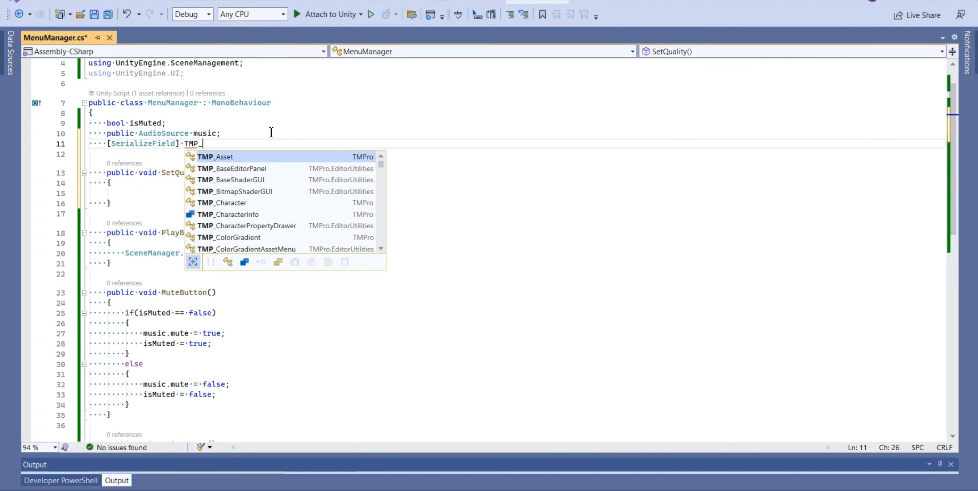
type("D")
key("Caps_Lock")
key("Down")
key("Tab")
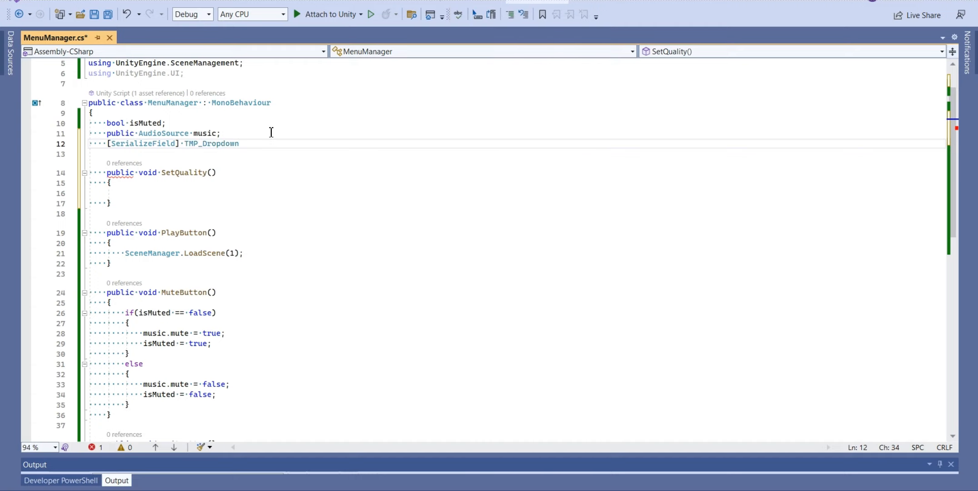
type(";")
type("dropdown")
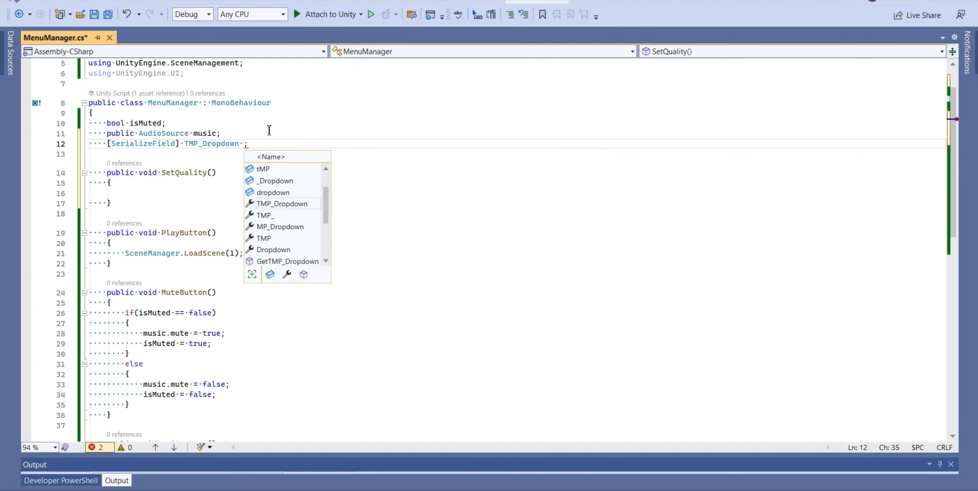
Make SetQuality() call QualitySettings.SetQualityLevel(dropdown.value); and save the script
scroll(269, 130, "up", 1)
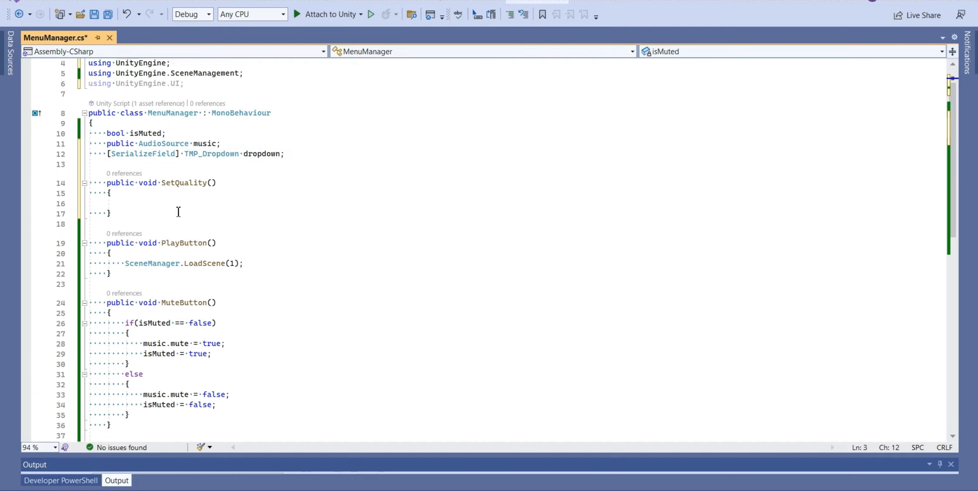
left_click(182, 213)
left_click(183, 207)
type("dro")
key("BackSpace")
key("BackSpace")
key("BackSpace")
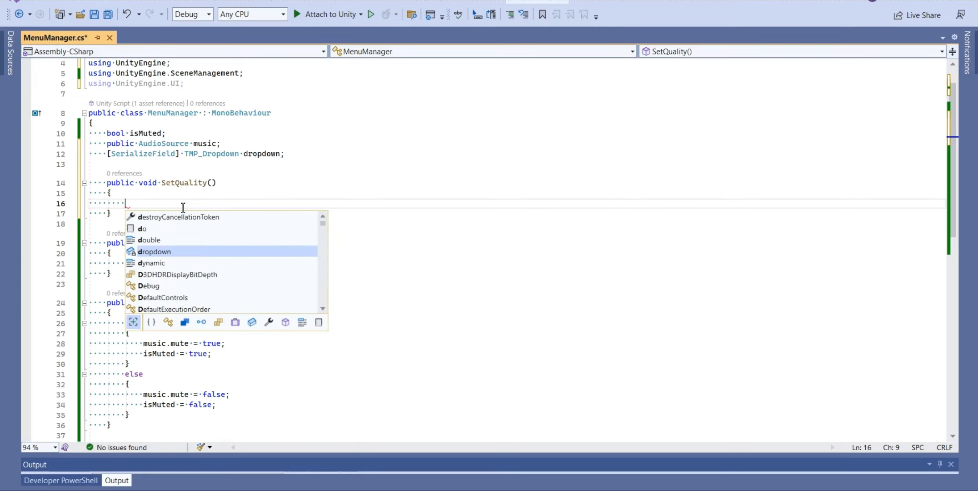
type("Qu")
key("Tab")
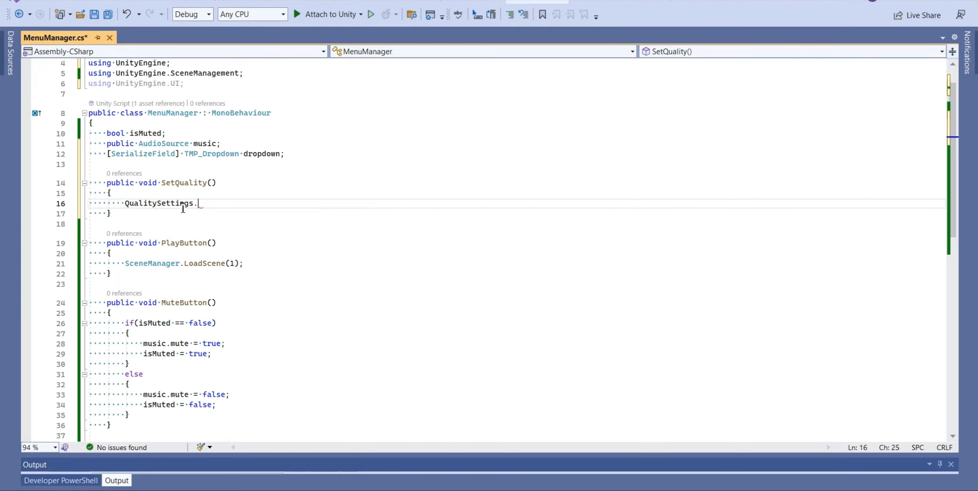
type(".q")
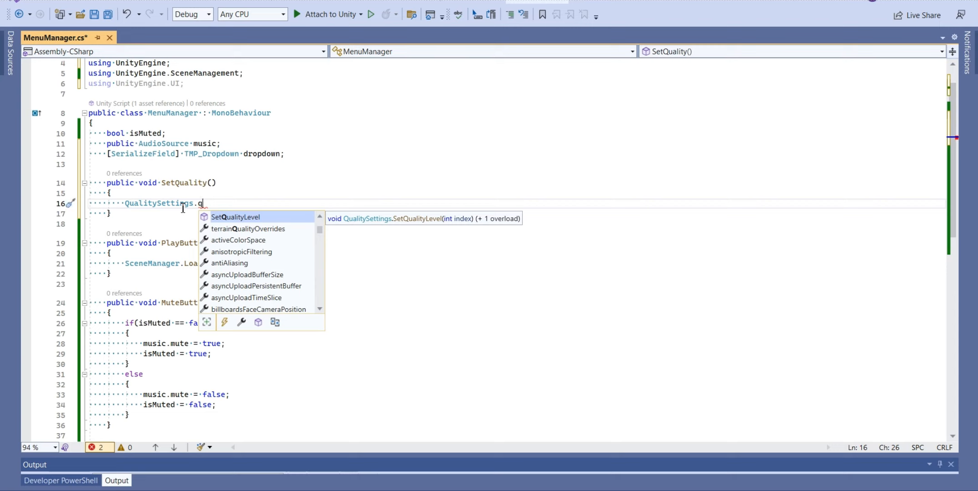
type("(dropdown")
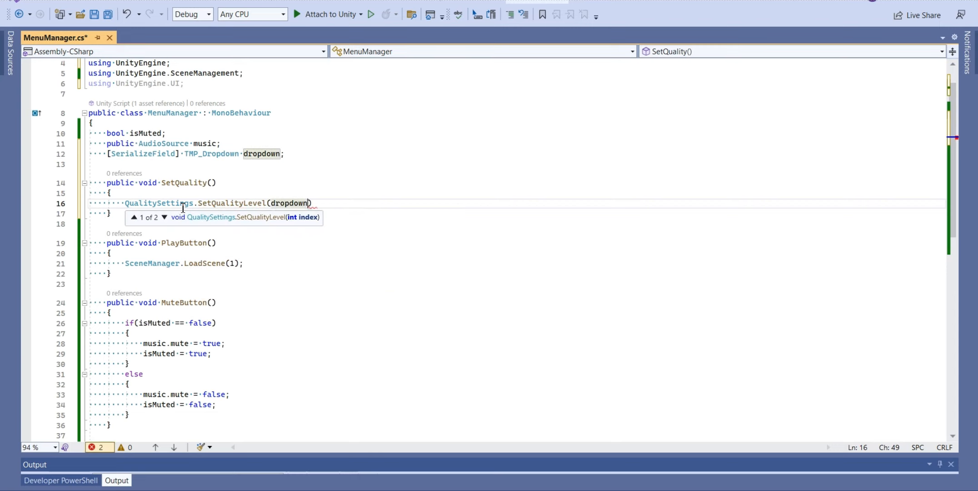
type(".value);l")
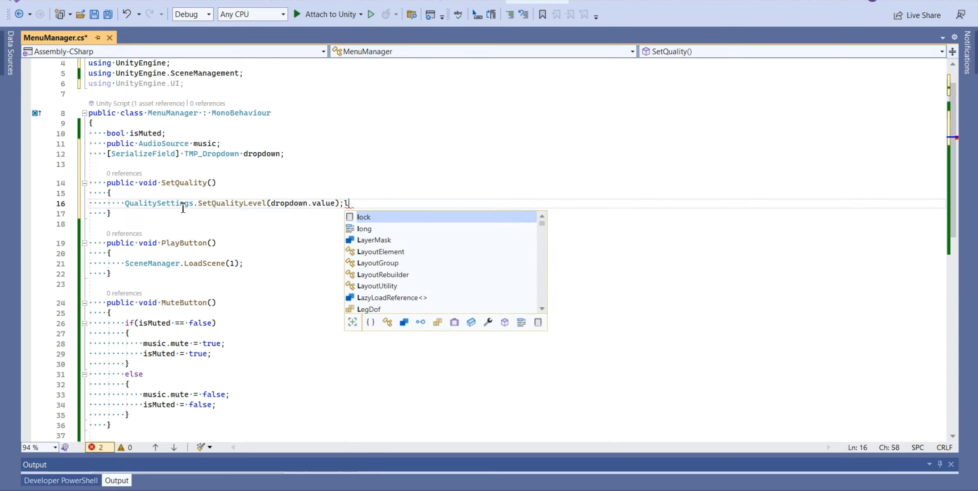
key("BackSpace")
key("ctrl+s")
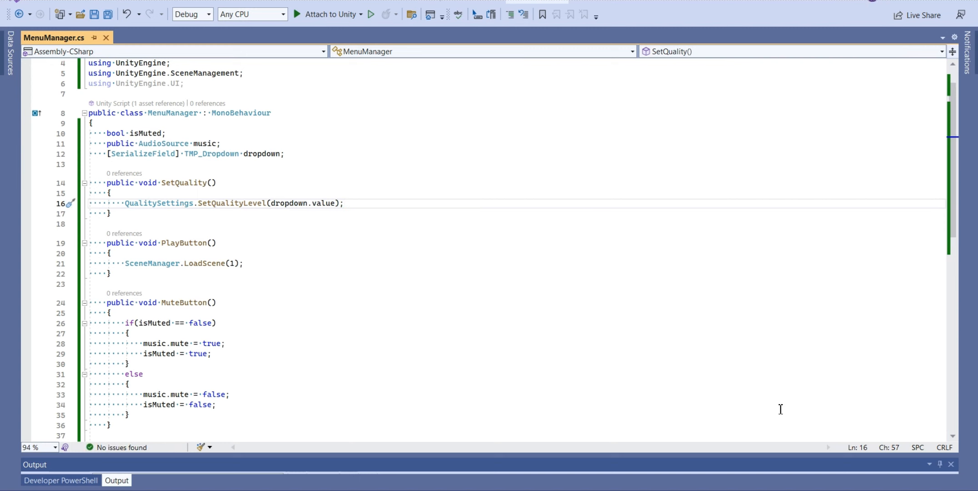
Switch to Unity, assign the Quality dropdown object to the Menu Manager script's Dropdown field, and save the scene
key("alt+Tab")
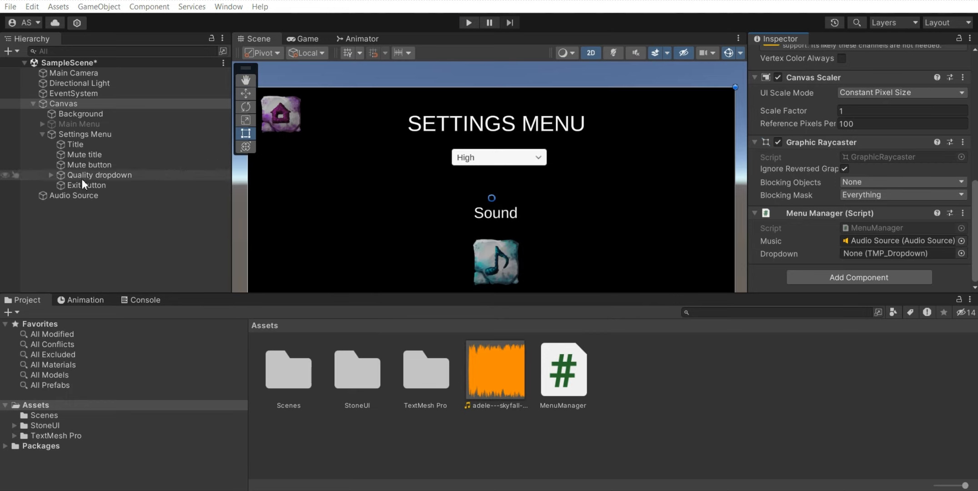
left_click_drag(83, 174, 879, 255)
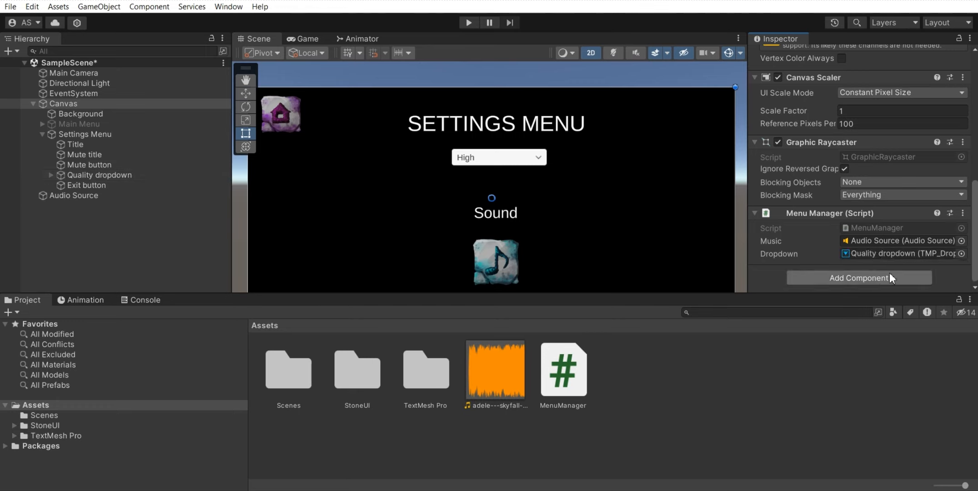
left_click(17, 9)
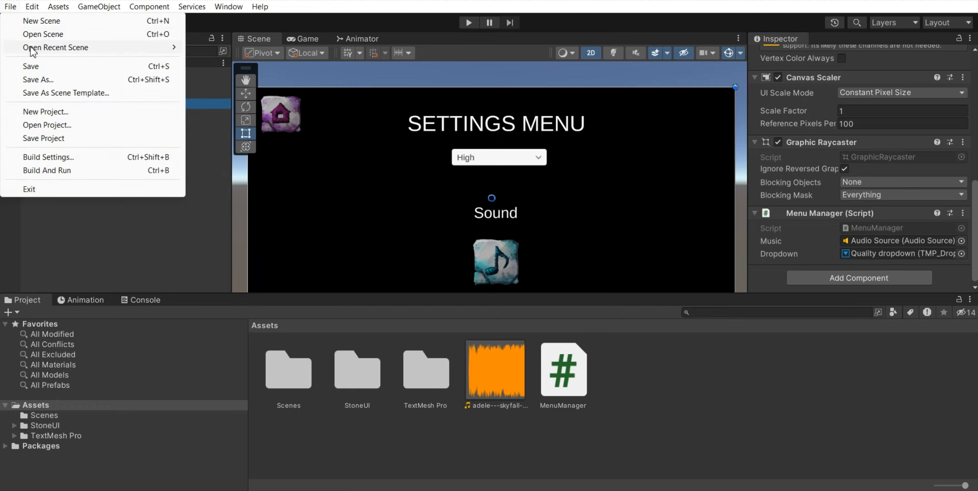
left_click(36, 66)
Deactivate the Settings Menu object and activate the Main Menu object
left_click(77, 134)
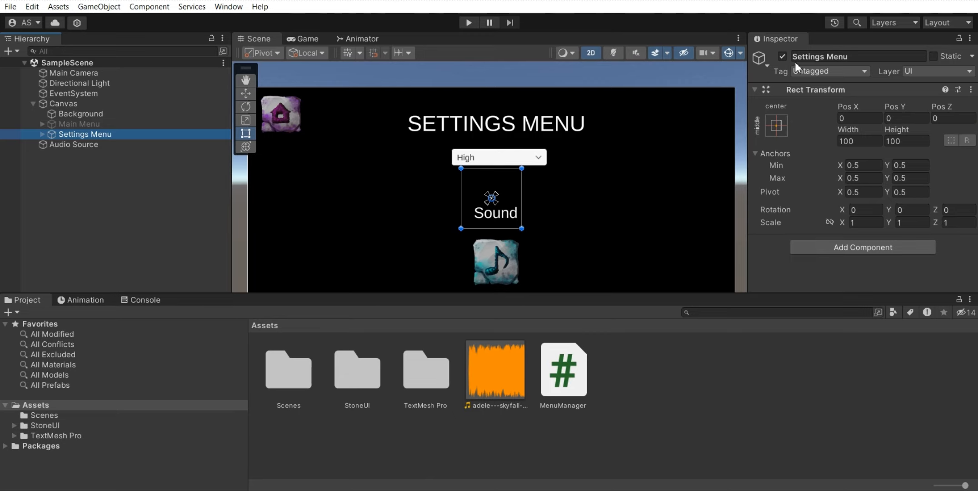
left_click(782, 56)
left_click(127, 123)
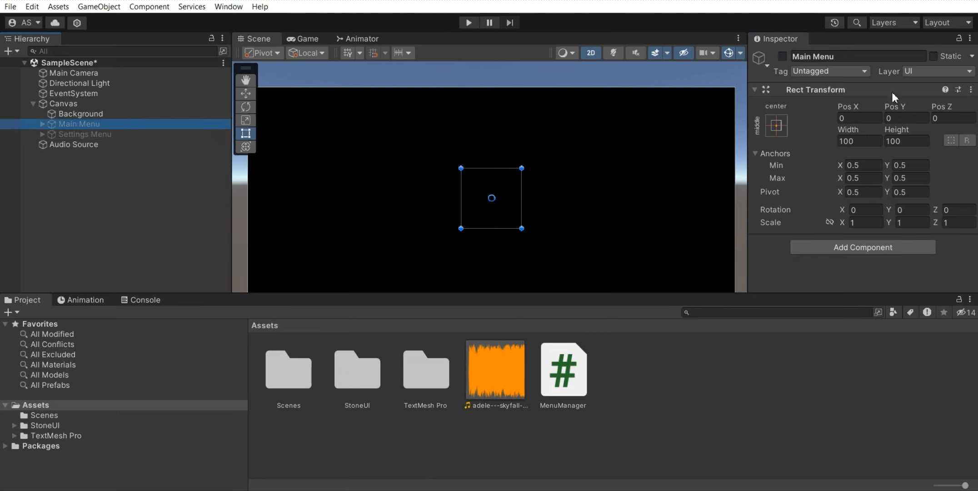
left_click(782, 56)
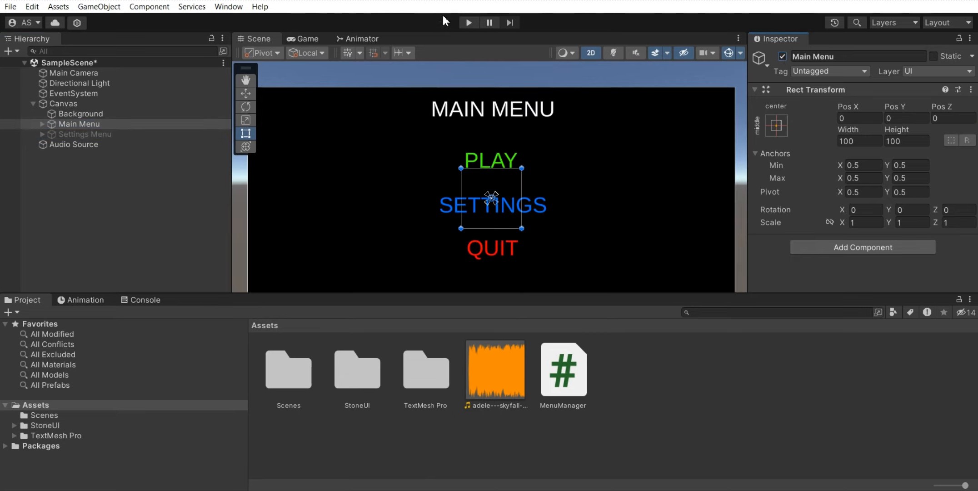
Run the game, go to the settings menu and test the quality dropdown with Medium, Low and High
left_click(468, 22)
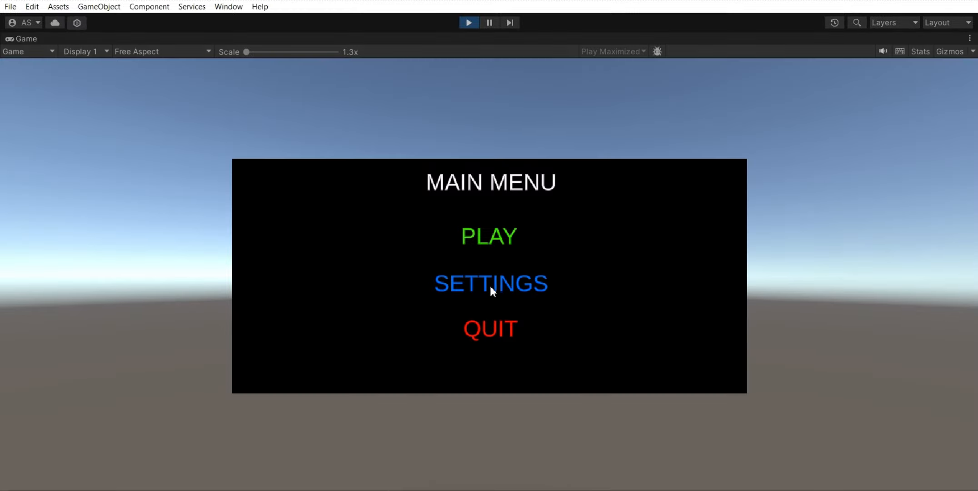
left_click(491, 290)
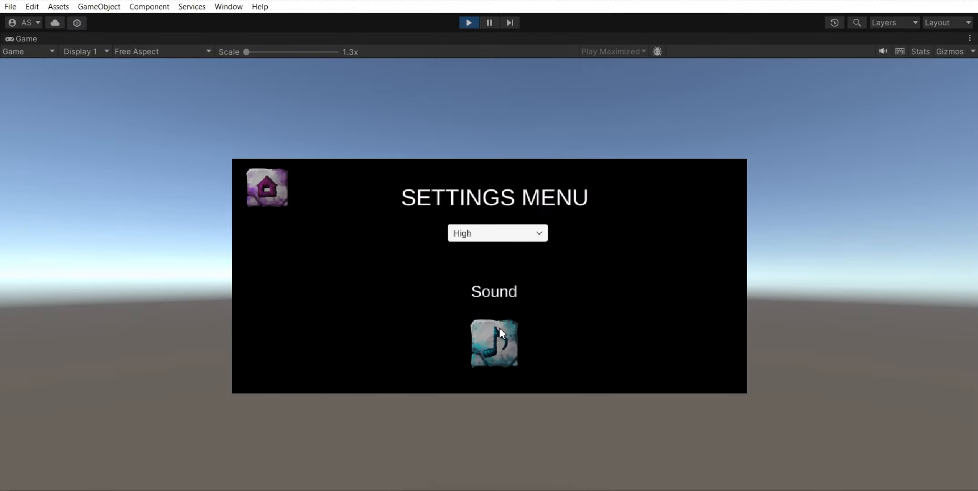
left_click(488, 236)
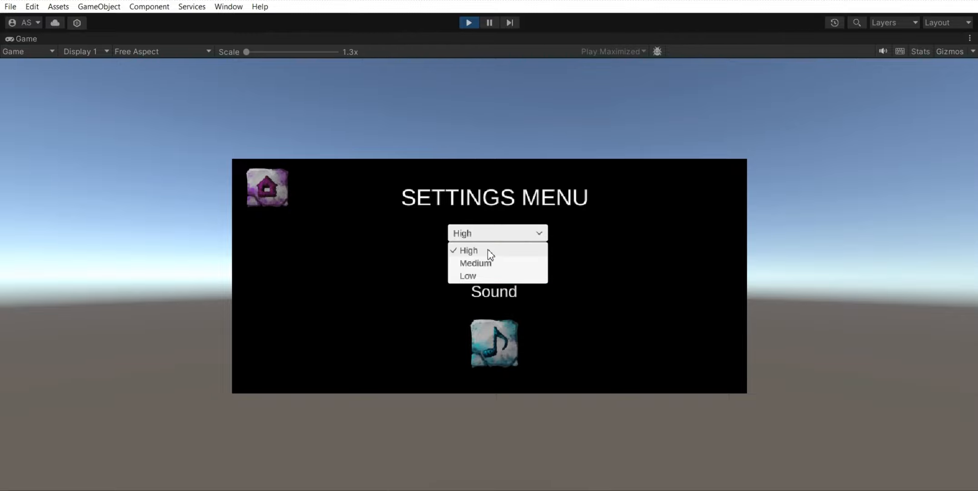
left_click(483, 263)
left_click(480, 239)
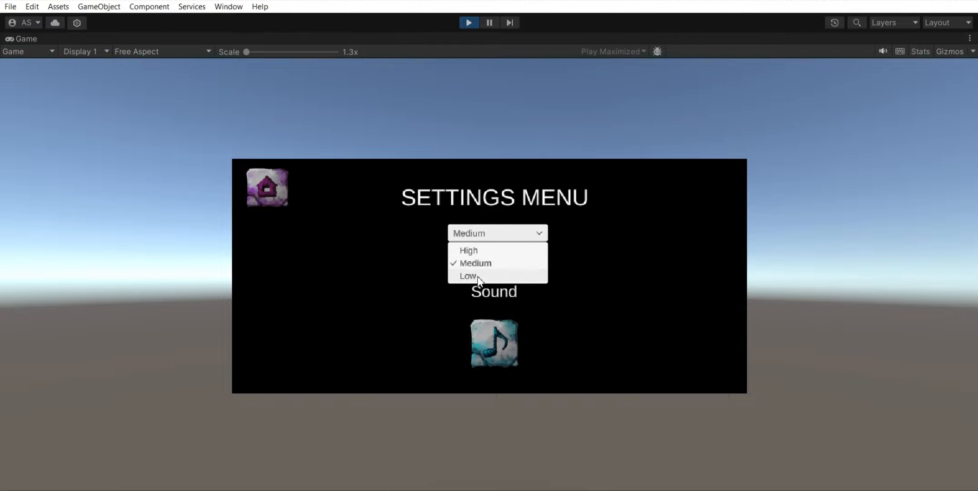
left_click(478, 274)
left_click(468, 252)
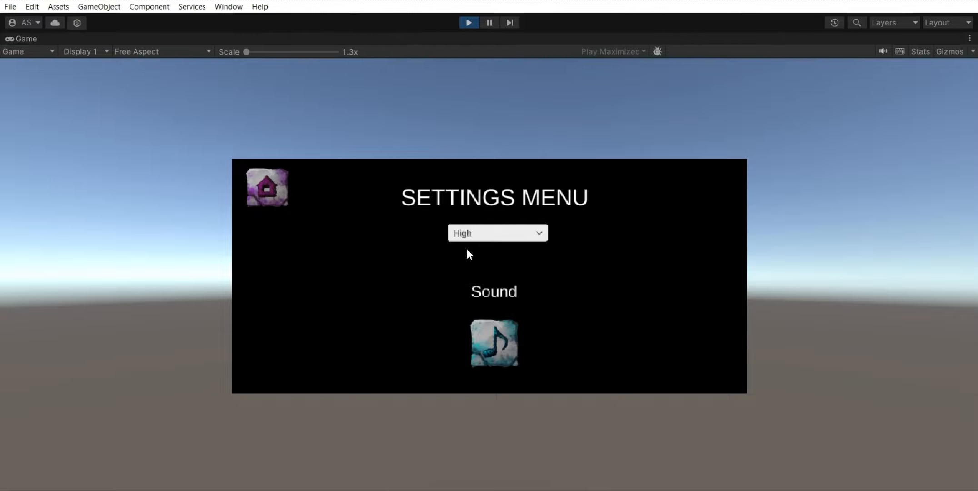
Return to the main menu with the home button, test PLAY, and end the run
left_click(275, 183)
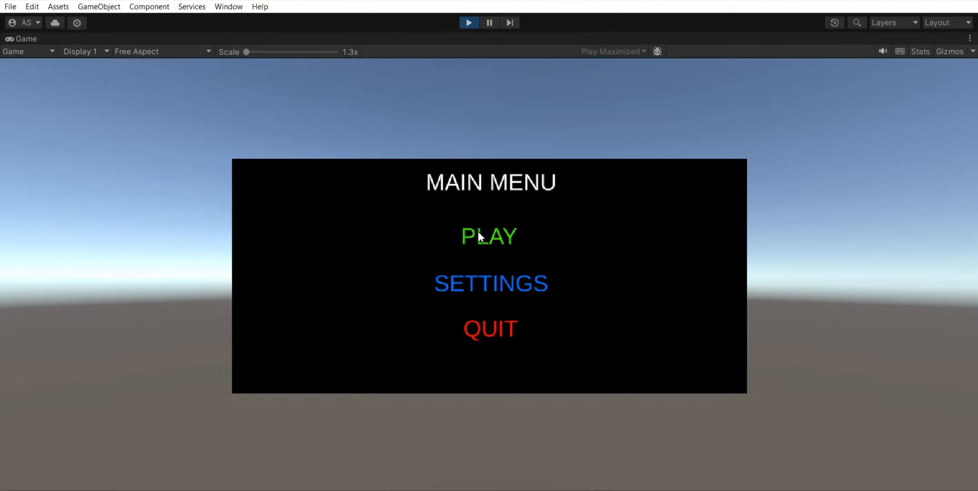
left_click(490, 234)
left_click(468, 23)
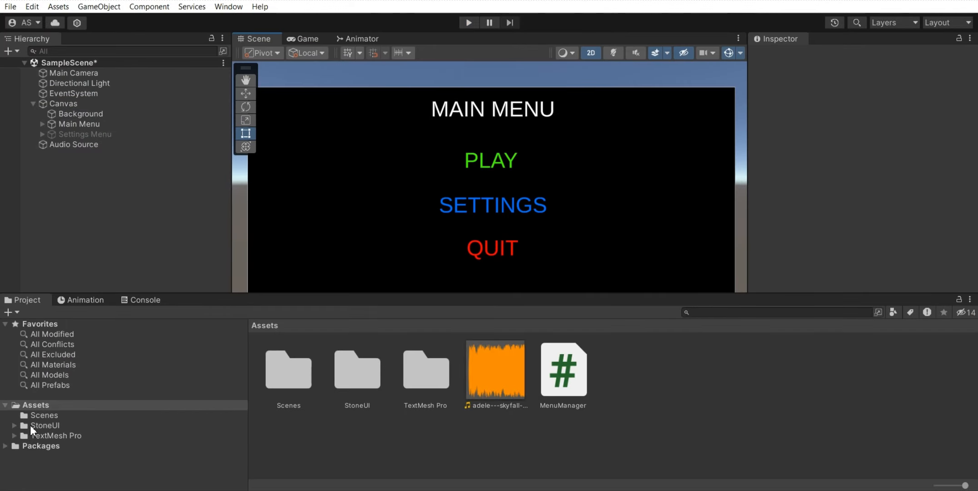
Switch to Visual Studio and insert a new line below the dropdown field in MenuManager.cs
key("alt+Tab")
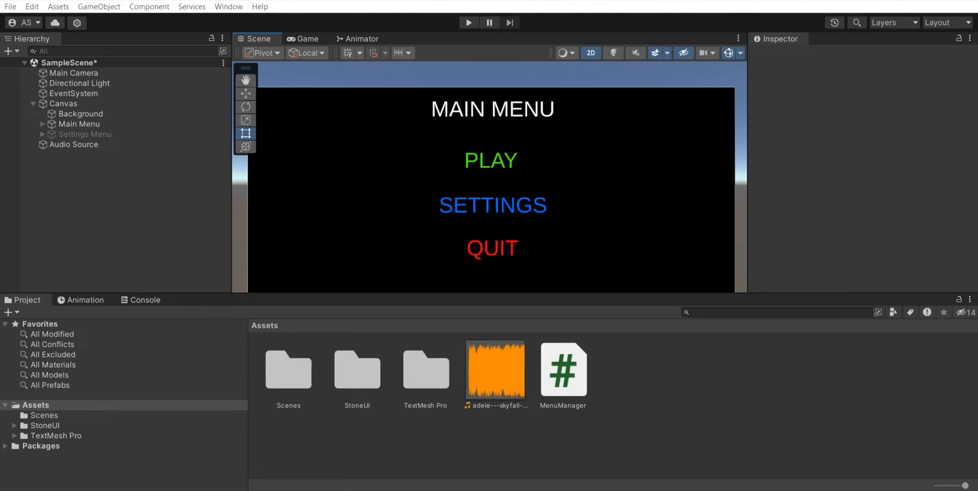
left_click(302, 153)
key("Return")
key("Caps_Lock")
type("S")
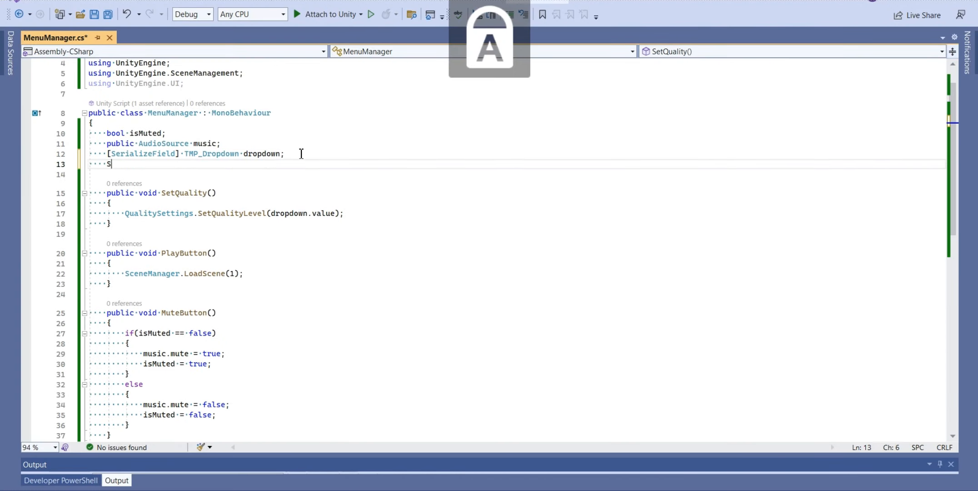
key("Caps_Lock")
type("erializeField[")
key("BackSpace")
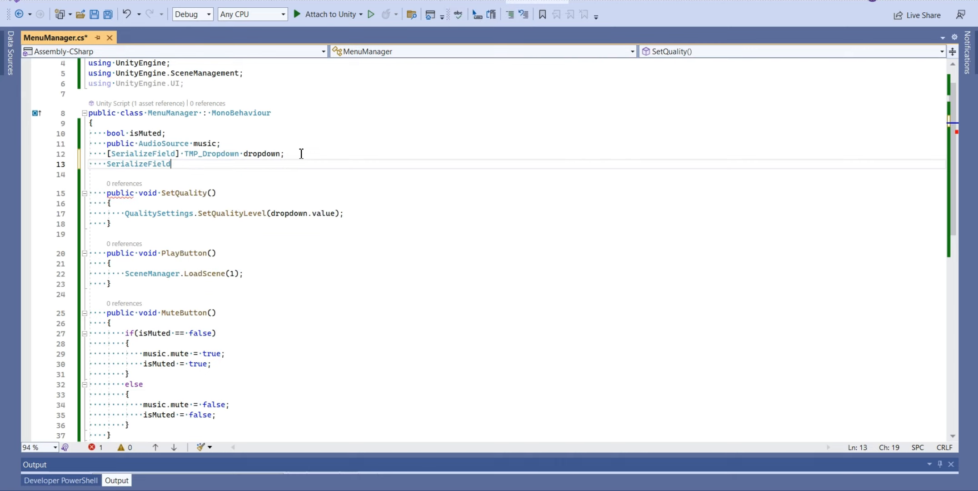
key("BackSpace")
key("BackSpace")
key("BackSpace")
key("BackSpace")
key("BackSpace")
key("BackSpace")
key("BackSpace")
key("BackSpace")
key("BackSpace")
key("BackSpace")
key("BackSpace")
key("BackSpace")
Declare a [SerializeField] Sprite[] field named sprites on the new line below the dropdown field
key("Caps_Lock")
type("[")
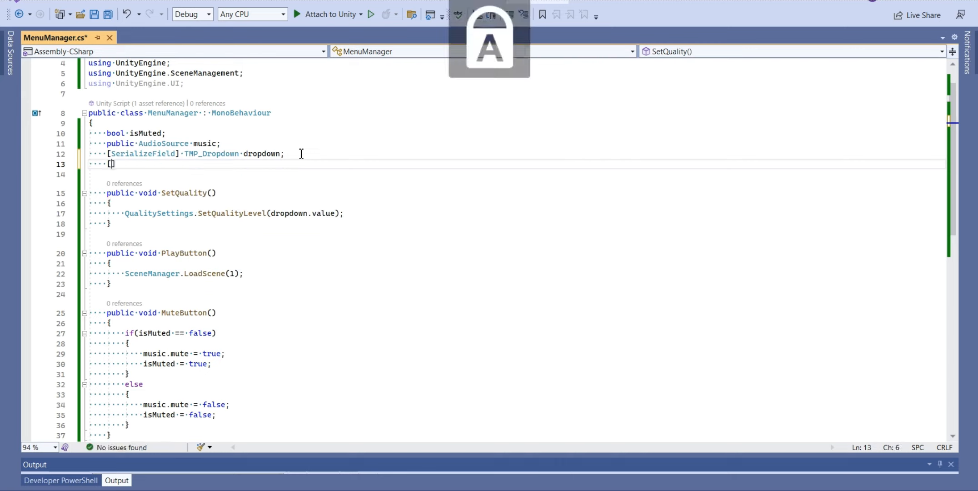
key("Caps_Lock")
type("se")
key("BackSpace")
key("Caps_Lock")
key("BackSpace")
type("S")
key("Caps_Lock")
type("erializeField]")
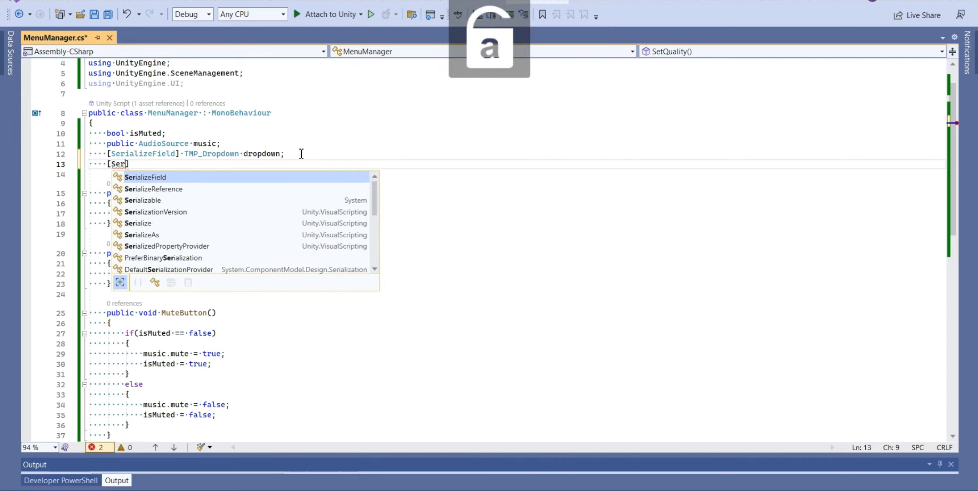
type(" Sprit")
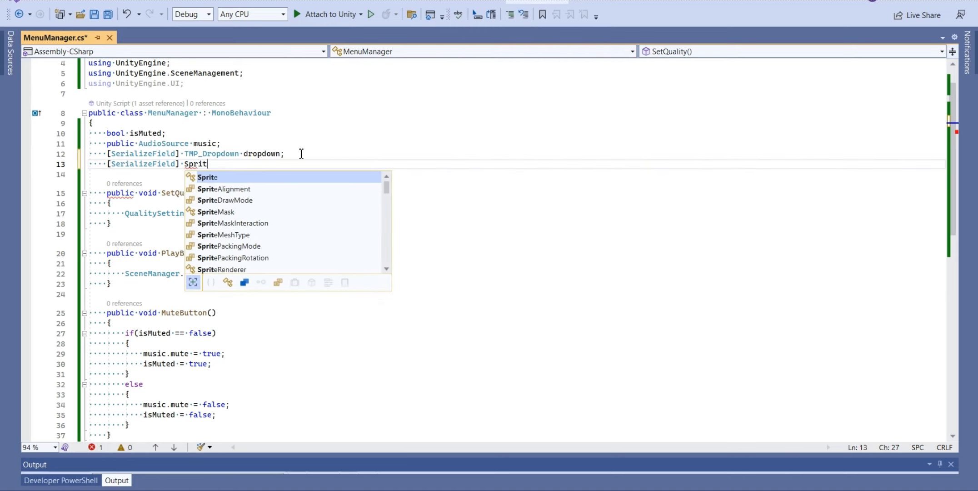
type("e")
key("Escape")
type("[] sprite")
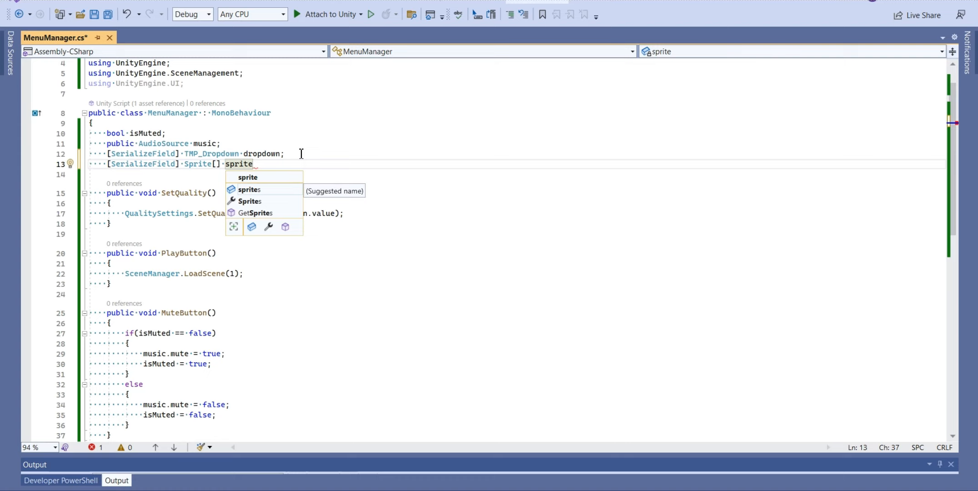
type("s;")
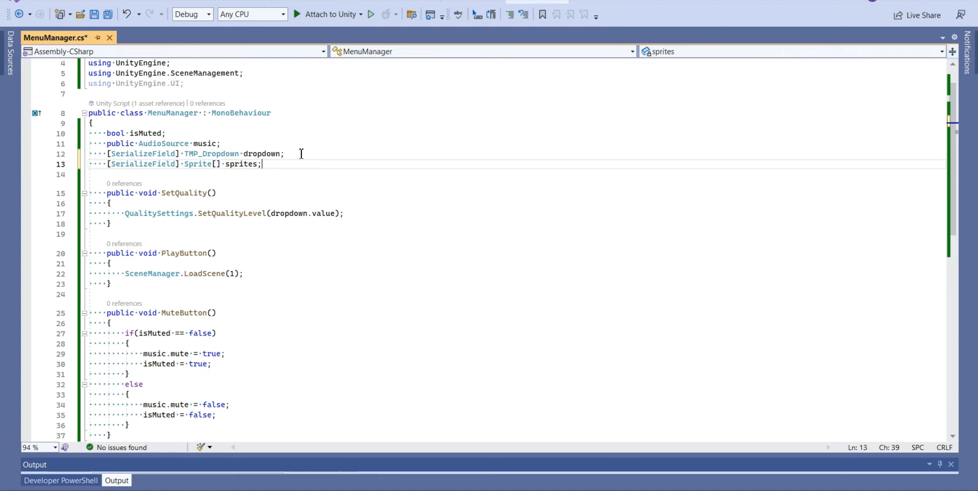
Declare a [SerializeField] Image field named muteButton between the dropdown and sprites fields in MenuManager.cs
scroll(301, 154, "down", 1)
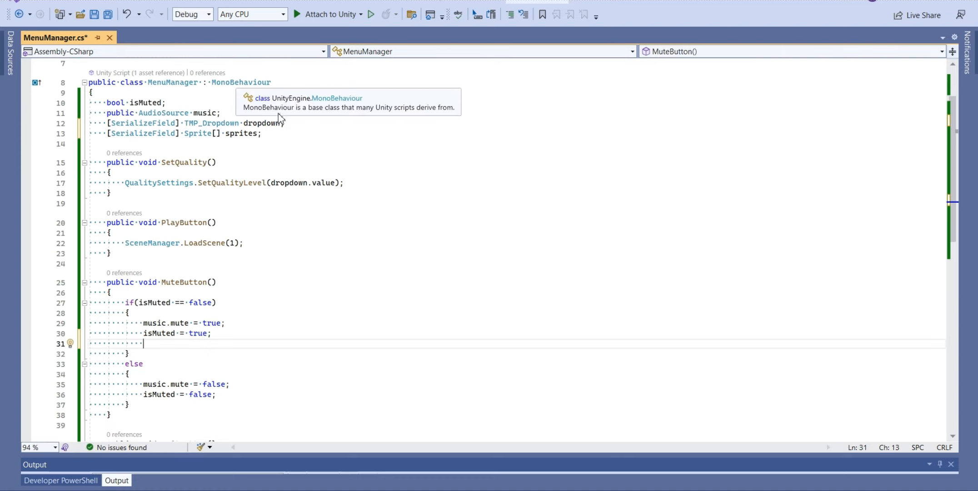
left_click(316, 123)
key("Return")
type("[SerializeField] ")
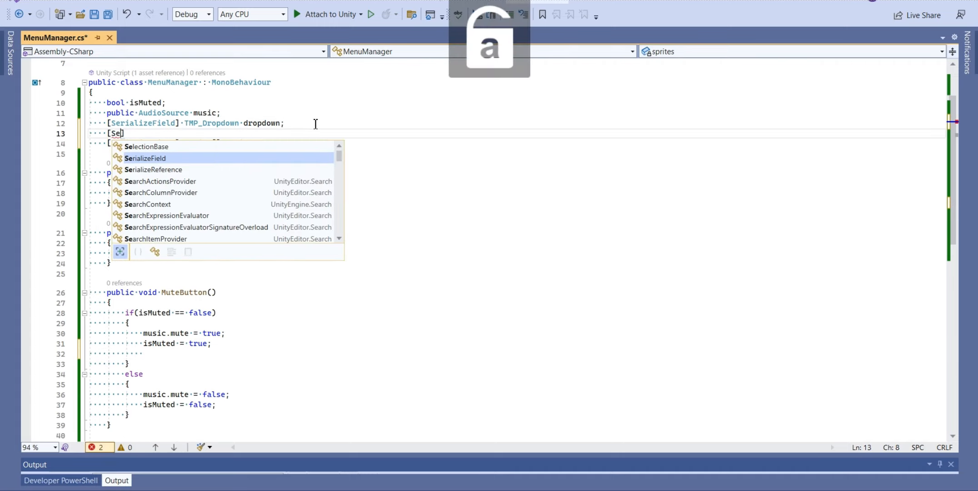
type("Image ")
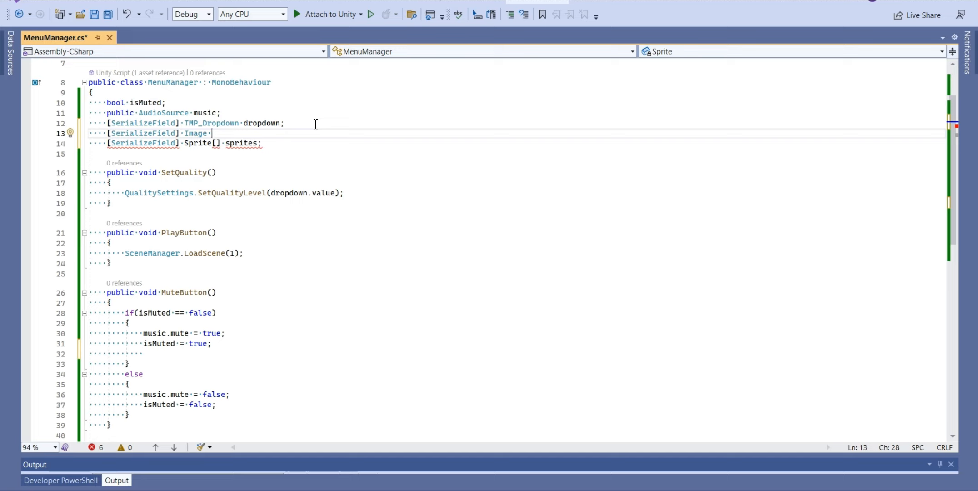
type("muteButton;")
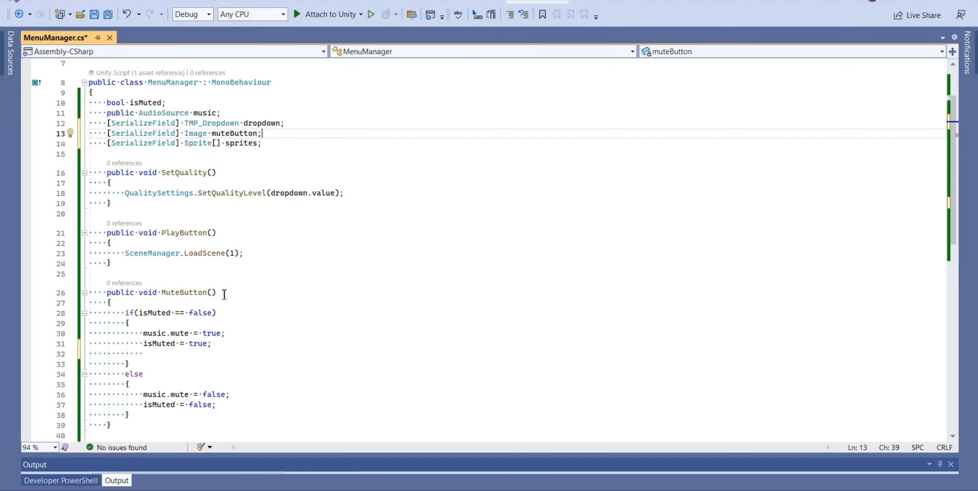
Add the line muteButton.sprite = sprites[0]; to the if branch of MuteButton(), below isMuted = true
left_click(214, 354)
type("muteButton.sprite")
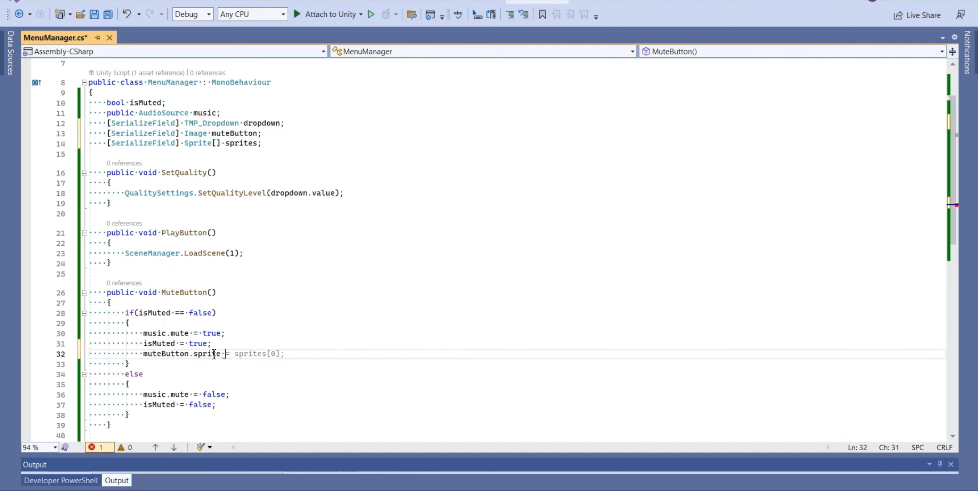
key("Tab")
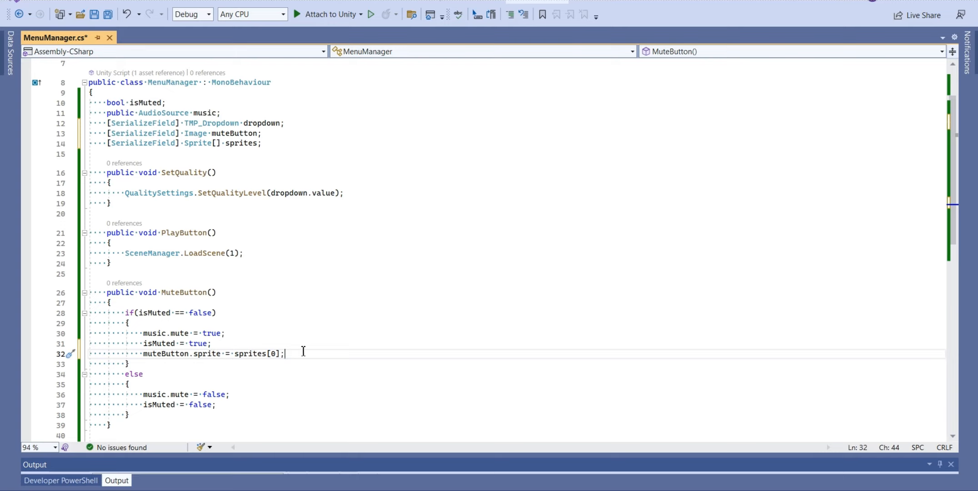
Insert a blank line below isMuted = false in the else branch, undoing the wrong text pasted on it
left_click_drag(303, 350, 141, 353)
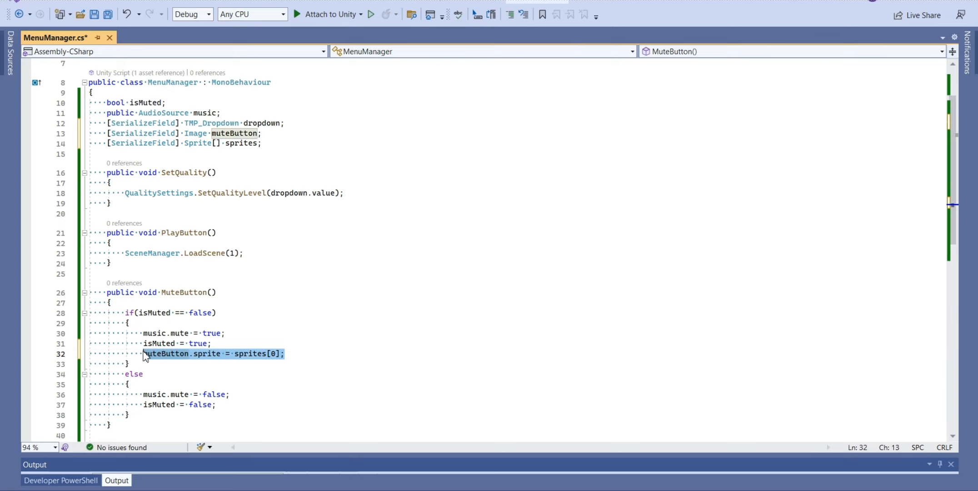
right_click(143, 354)
left_click(381, 394)
left_click(321, 407)
key("Return")
type("game dev tycoon")
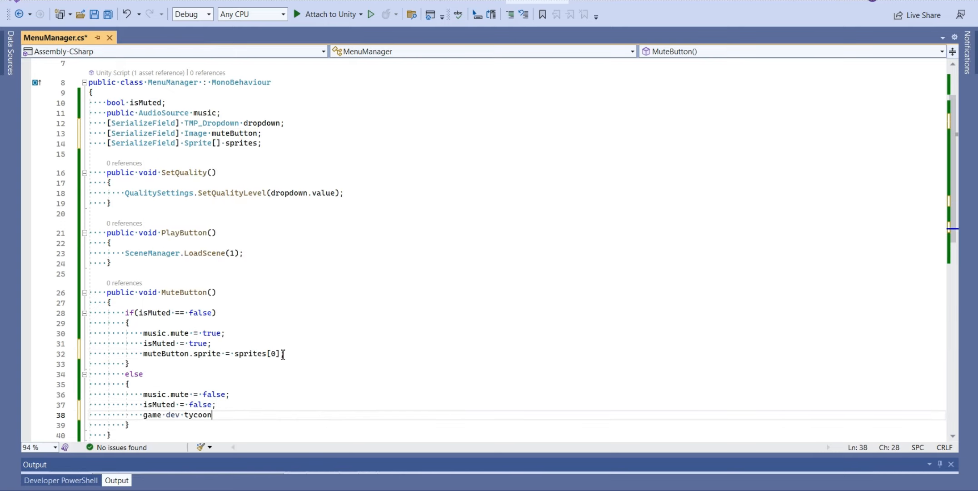
key("ctrl+z")
Copy the sprite assignment into the blank line of the else branch, change its index to sprites[1], and save the script
left_click_drag(299, 354, 146, 354)
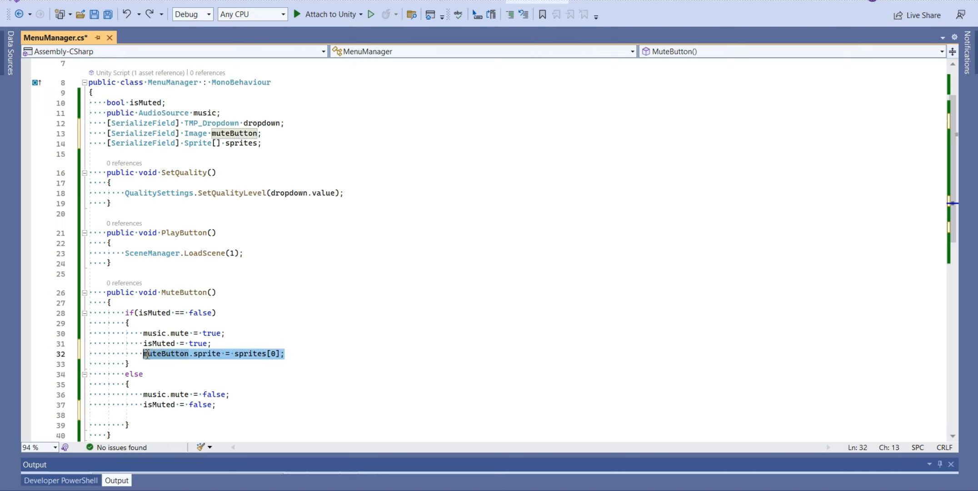
key("ctrl+c")
left_click(221, 414)
key("ctrl+v")
left_click(276, 414)
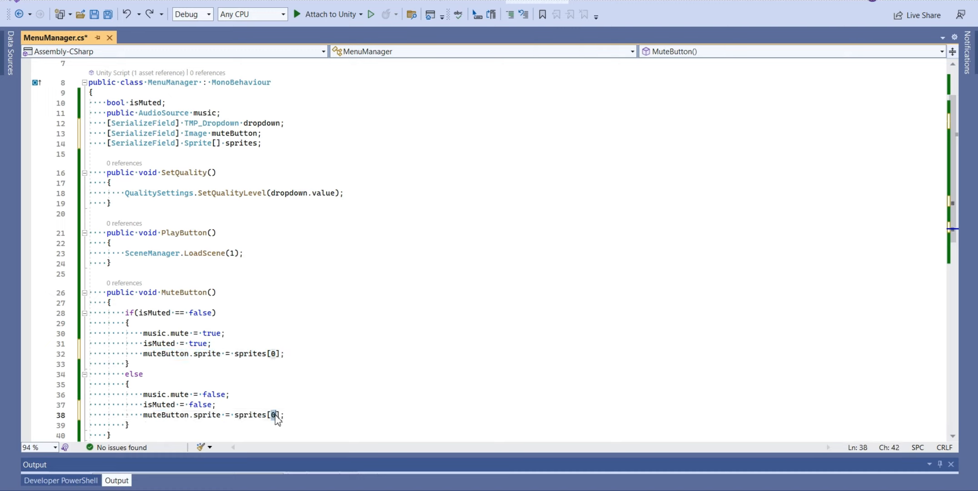
key("BackSpace")
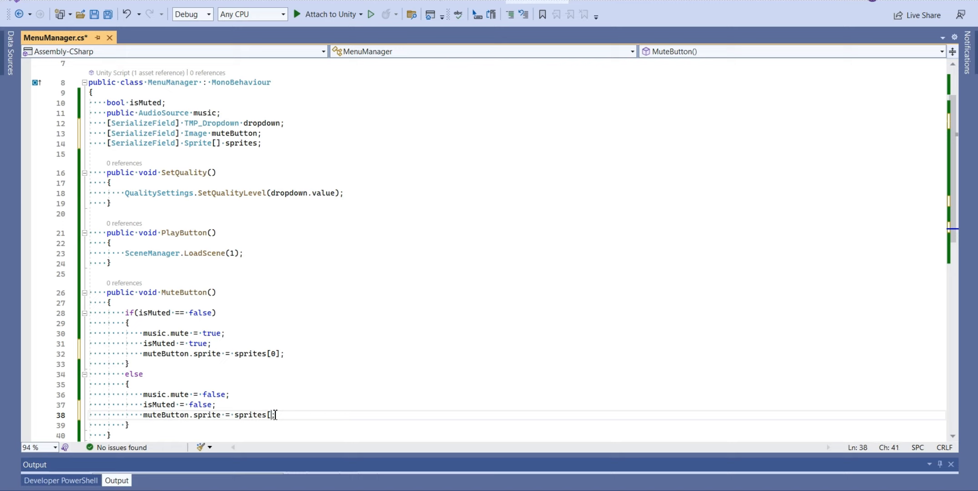
left_click(402, 278)
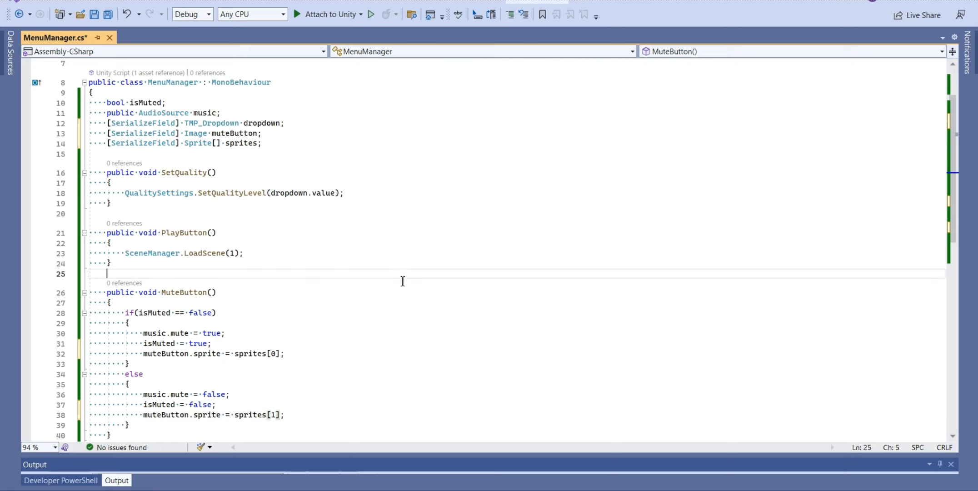
key("ctrl+s")
scroll(427, 259, "down", 1)
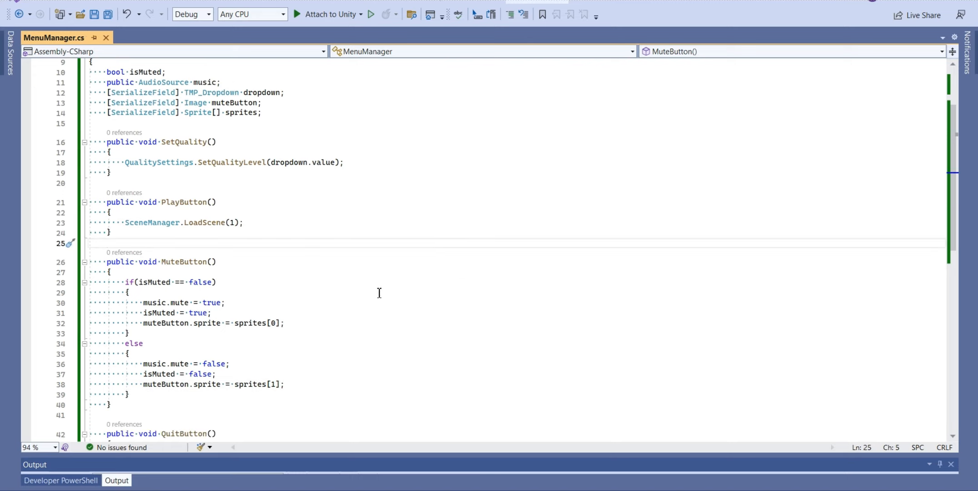
Switch to Unity, select the Mute button in the Settings Menu, and locate its source image in the project assets
key("alt+Tab")
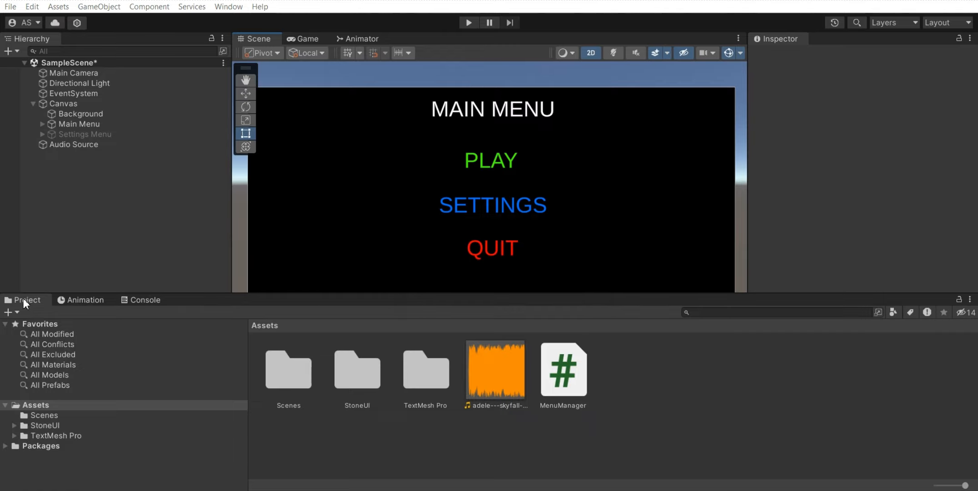
left_click(14, 425)
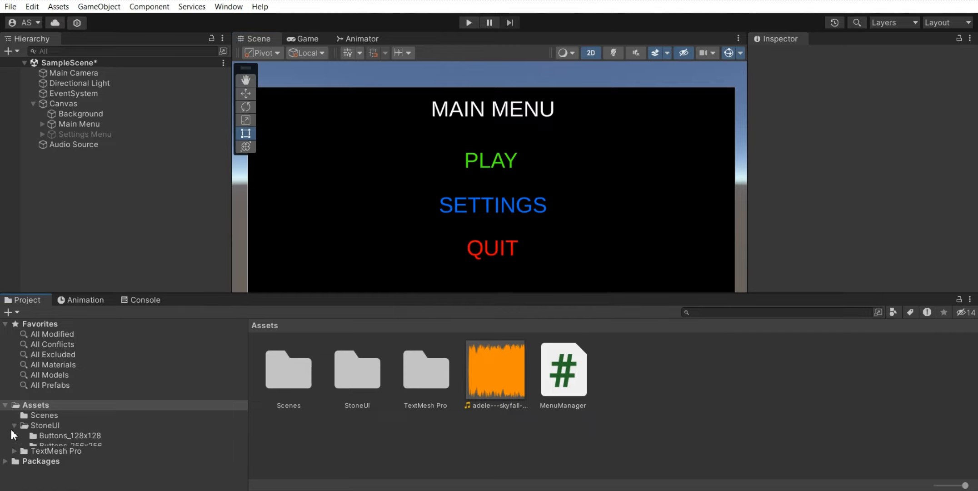
left_click(80, 437)
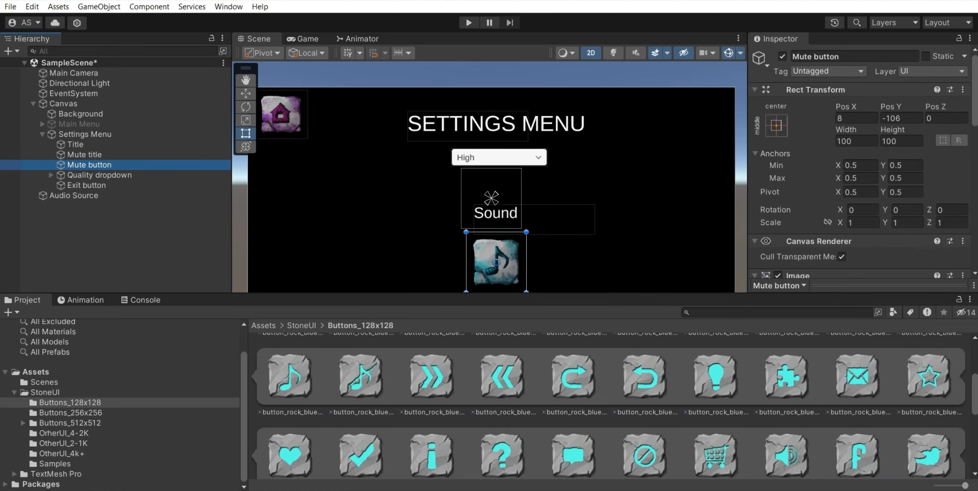
scroll(863, 159, "down", 5)
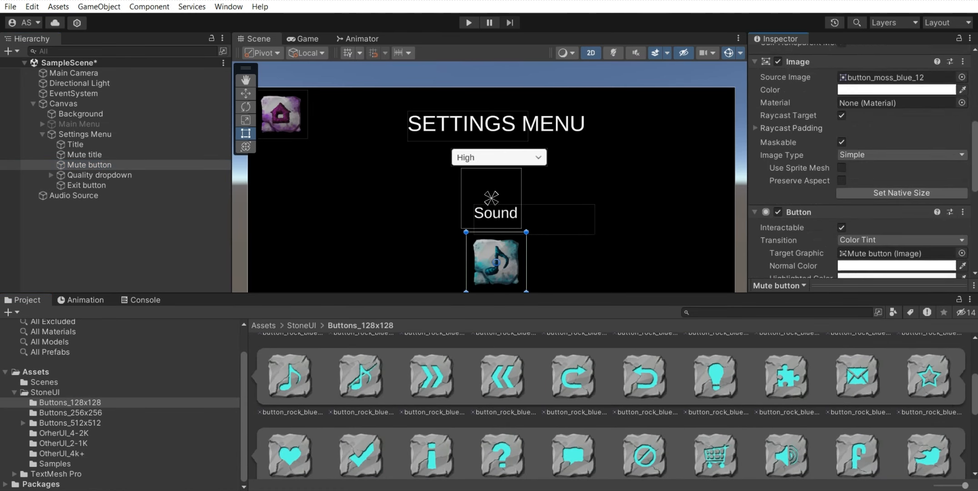
scroll(859, 159, "down", 3)
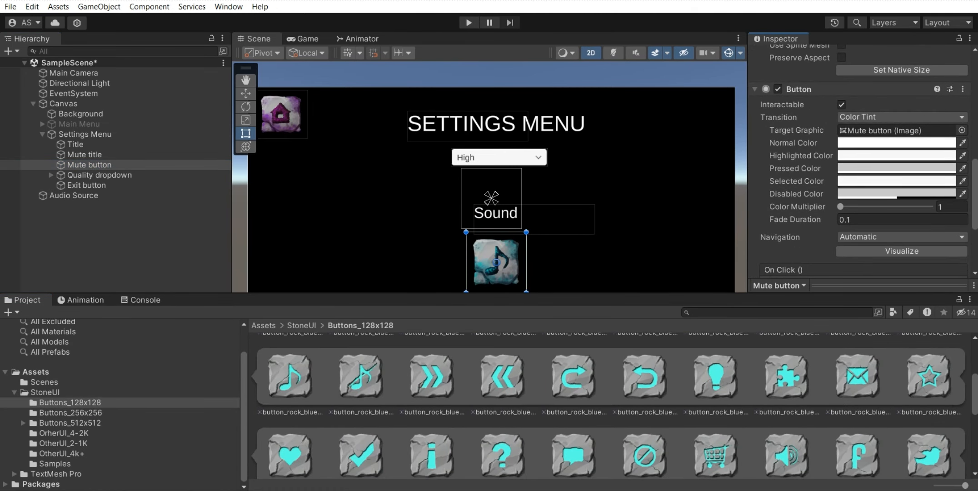
scroll(953, 134, "up", 6)
left_click(887, 99)
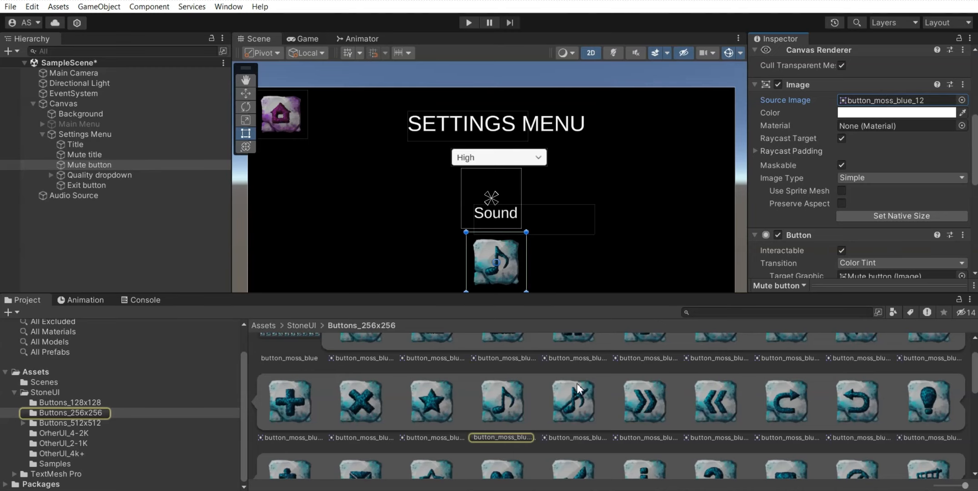
Set the size of the Canvas's Menu Manager Sprites array to 2 and expand its elements
left_click(62, 104)
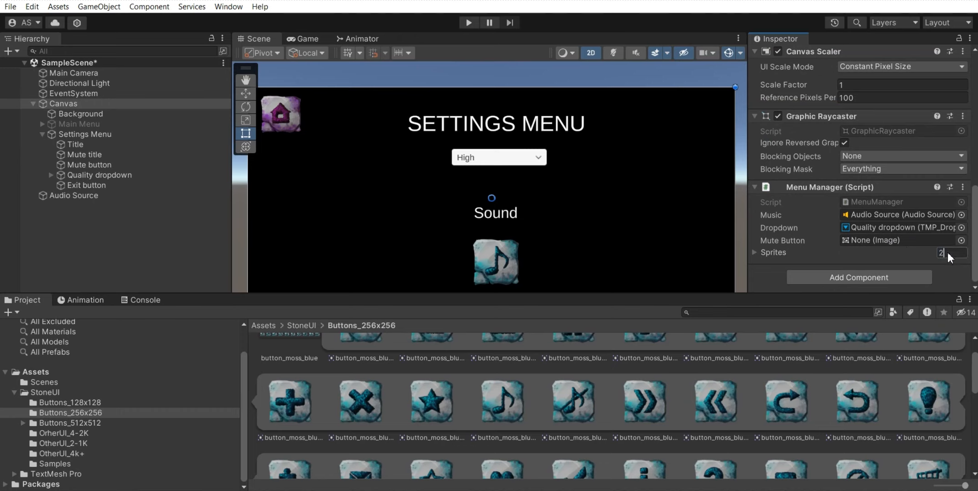
left_click(948, 253)
left_click(756, 254)
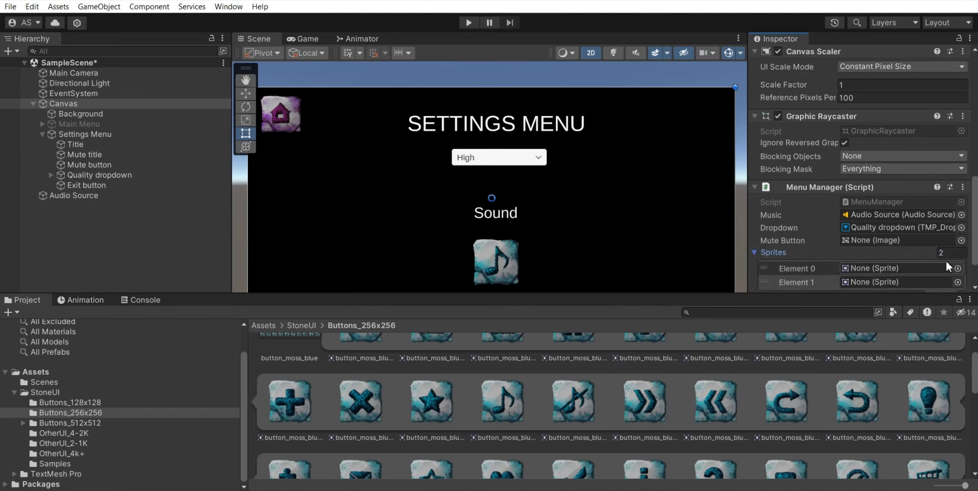
scroll(886, 257, "down", 2)
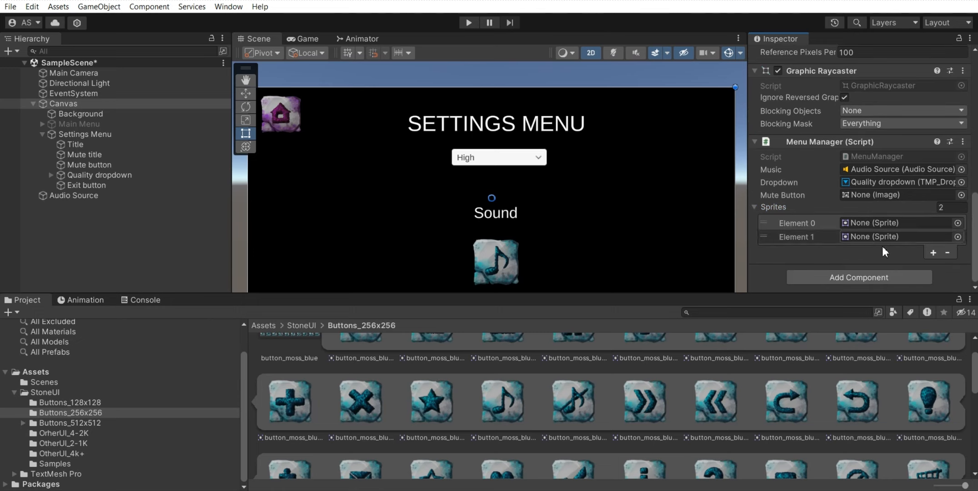
Assign button_moss_blue_12 to sprite Element 1, button_moss_blue_13 to Element 0, and the Mute button object to the Mute Button field
left_click_drag(501, 400, 890, 238)
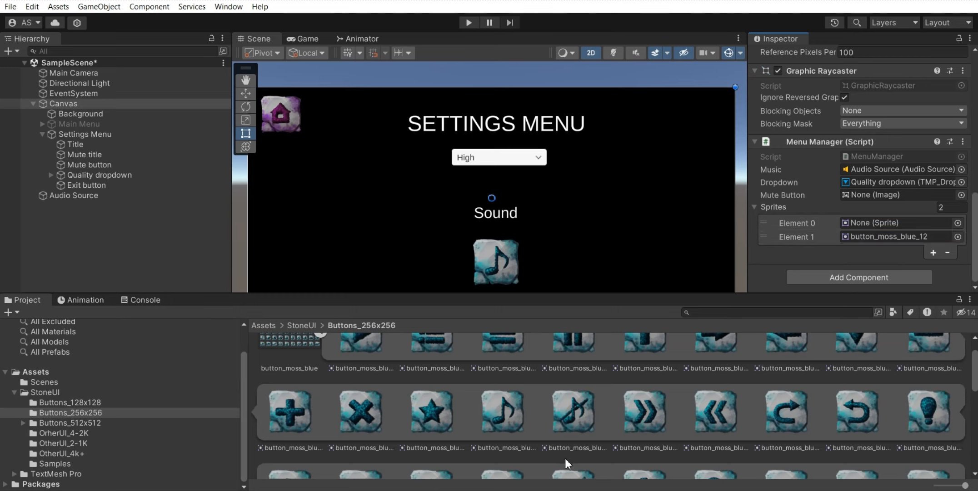
left_click_drag(564, 429, 865, 227)
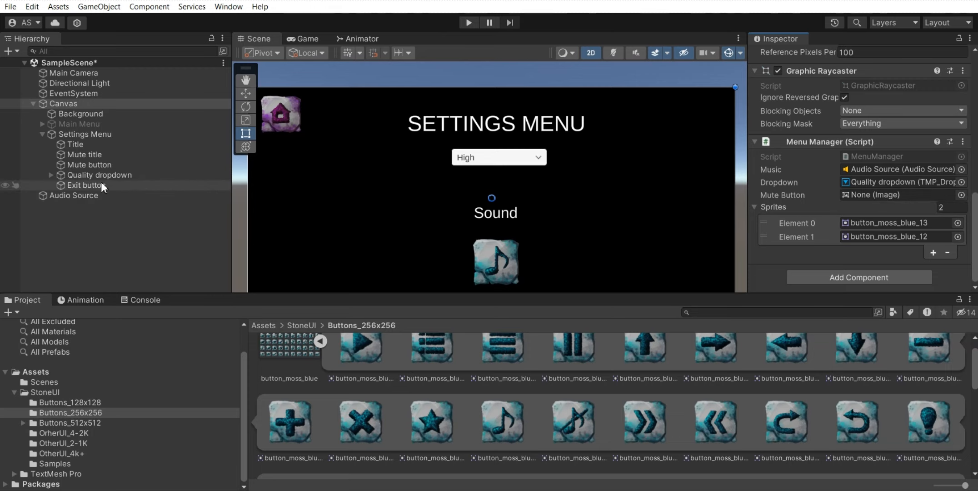
left_click_drag(87, 167, 854, 196)
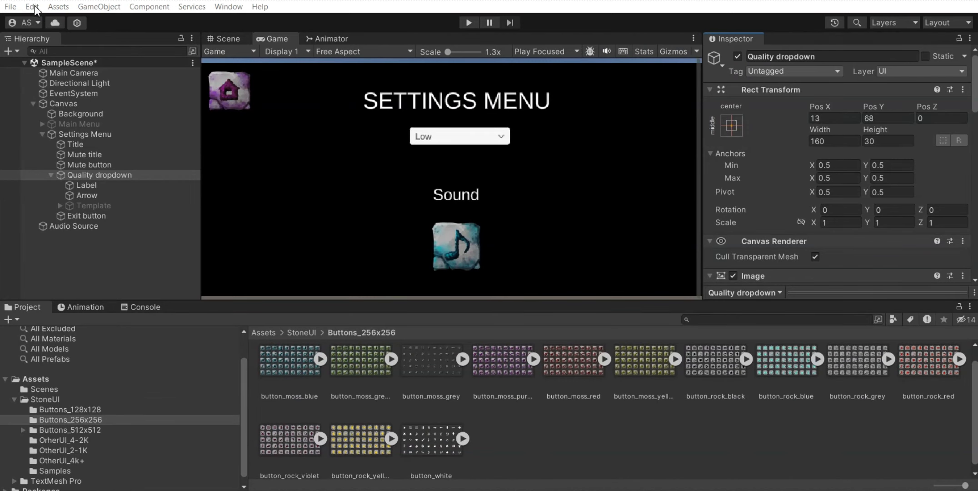
Open the Project Settings, dock them beside the Inspector, and make Low the active quality level
left_click(31, 7)
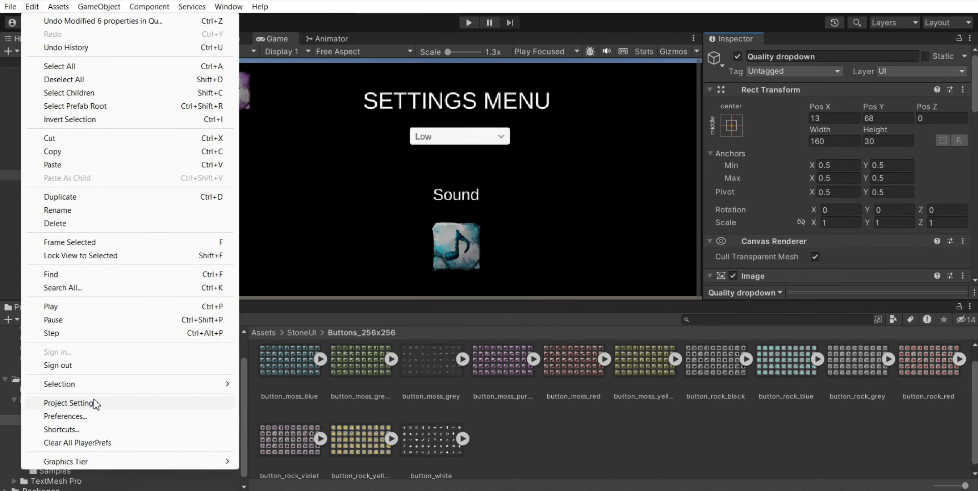
left_click(72, 402)
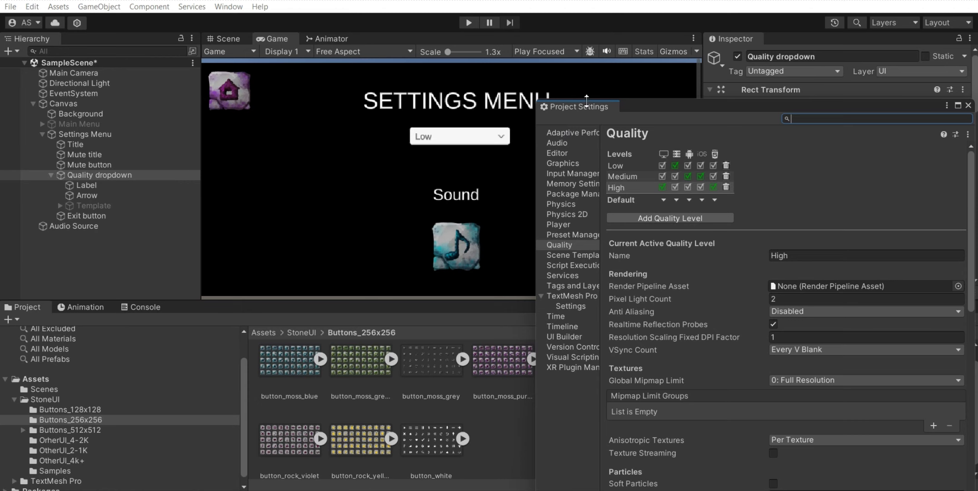
left_click_drag(585, 105, 778, 43)
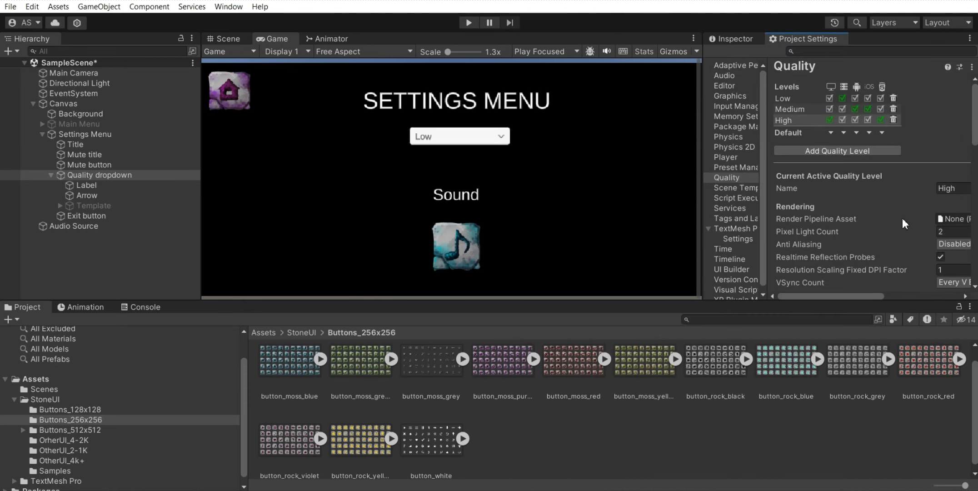
left_click(800, 97)
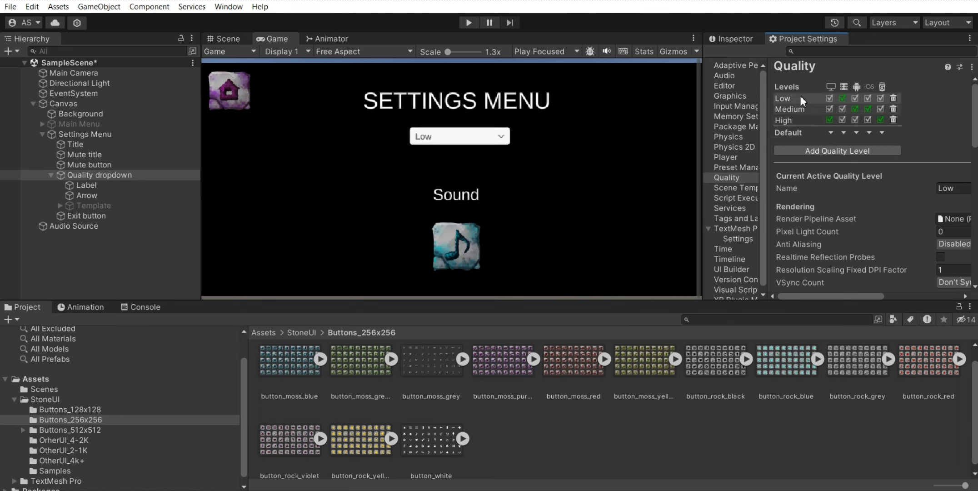
Run the game, test the mute button and the quality dropdown with Medium and High, and end the run
left_click(469, 23)
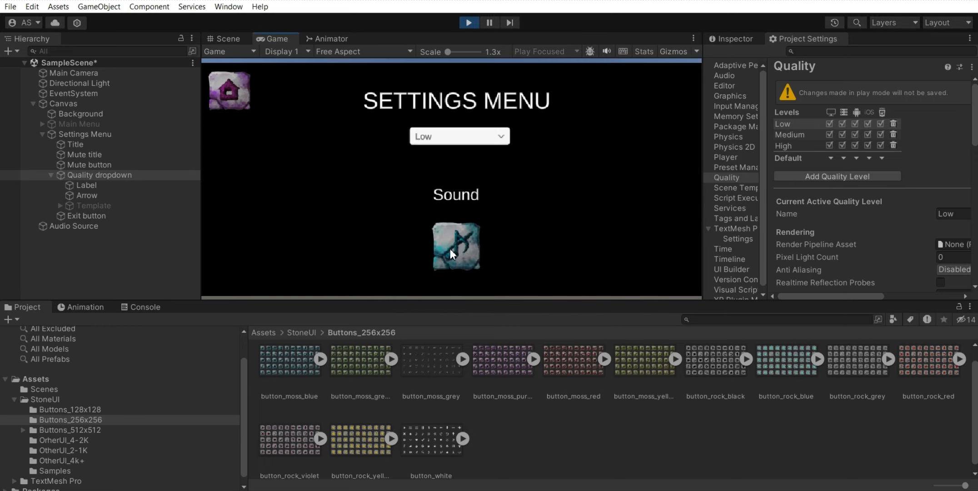
left_click(454, 136)
left_click(430, 165)
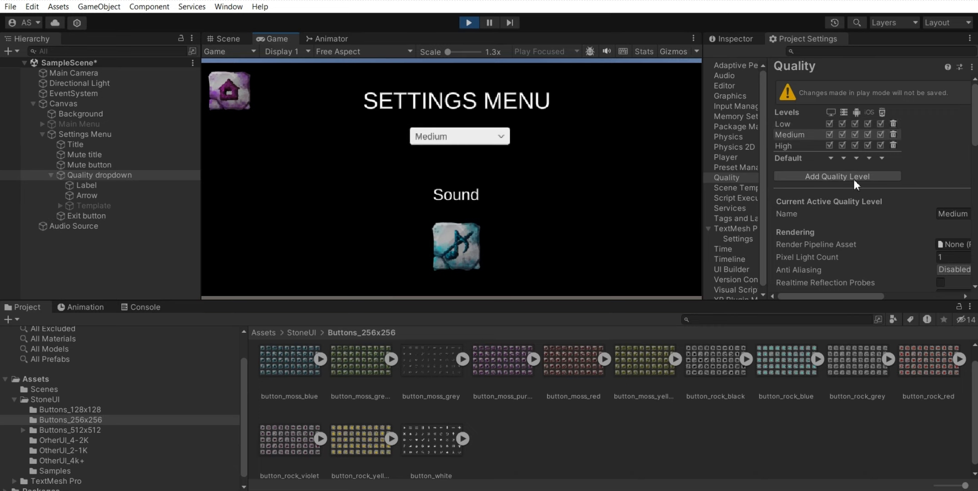
left_click(731, 179)
left_click(488, 138)
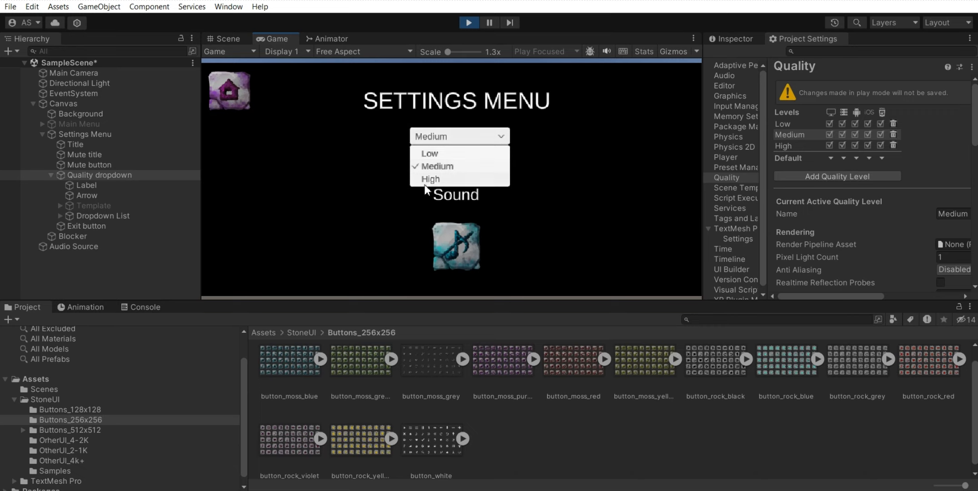
left_click(463, 179)
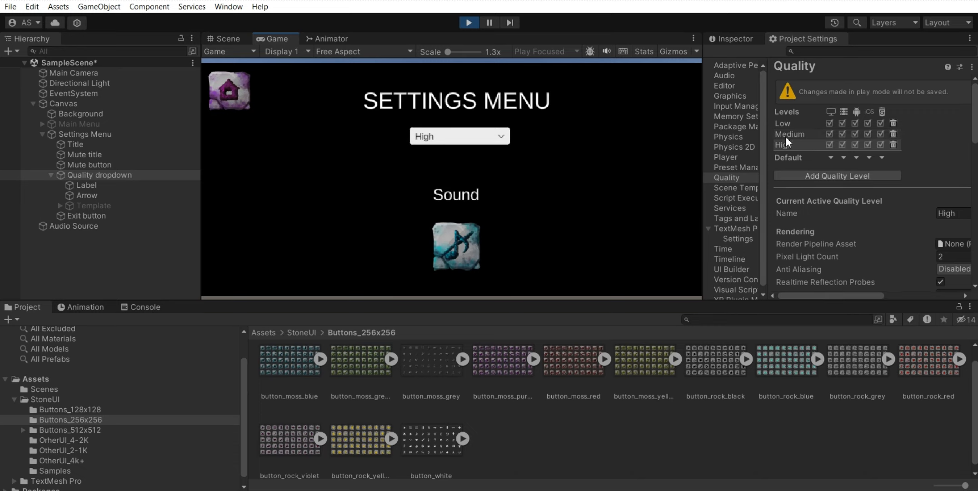
left_click(464, 20)
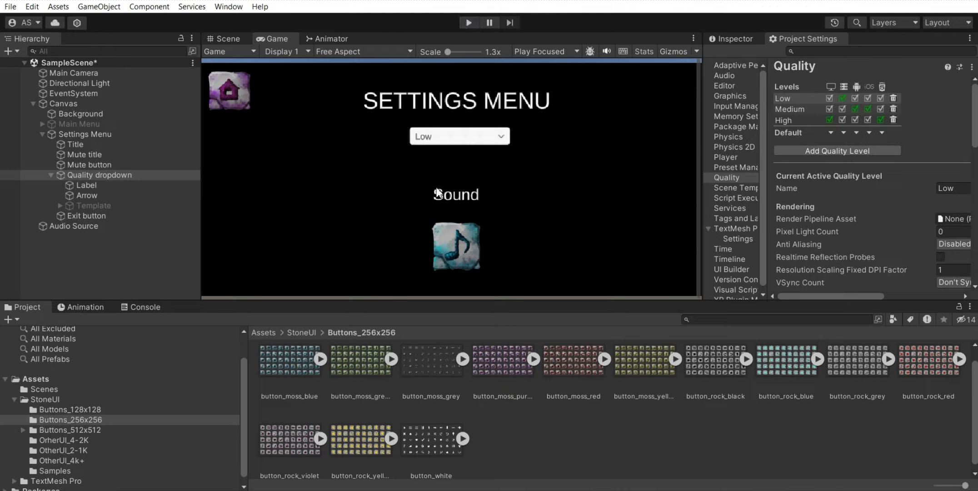